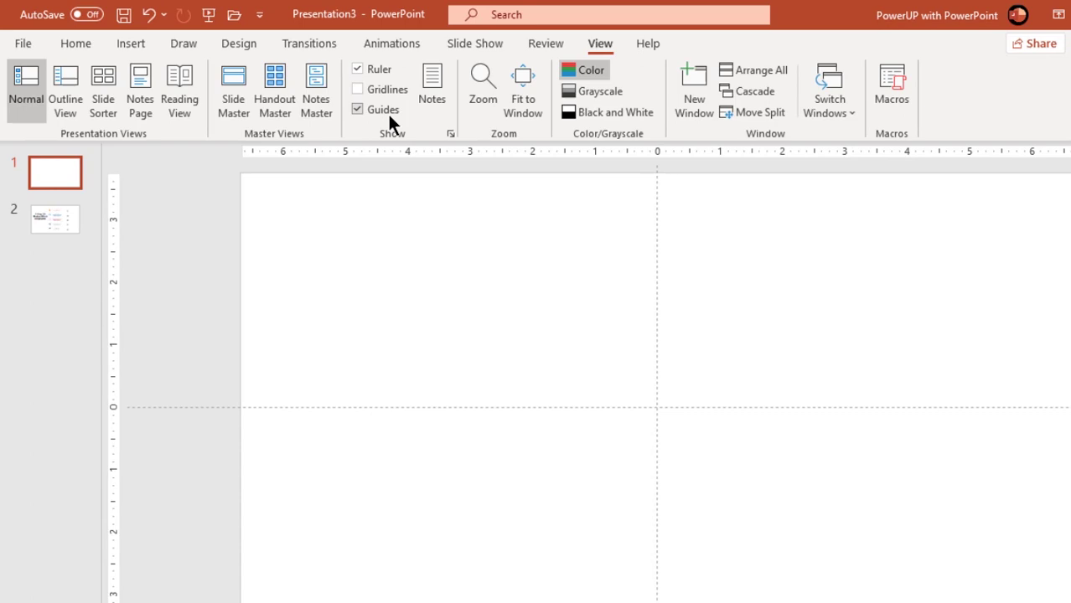
Step: Set the slide background to White, Darker 5% and move the vertical guide to 2.58 inches left
right_click(538, 277)
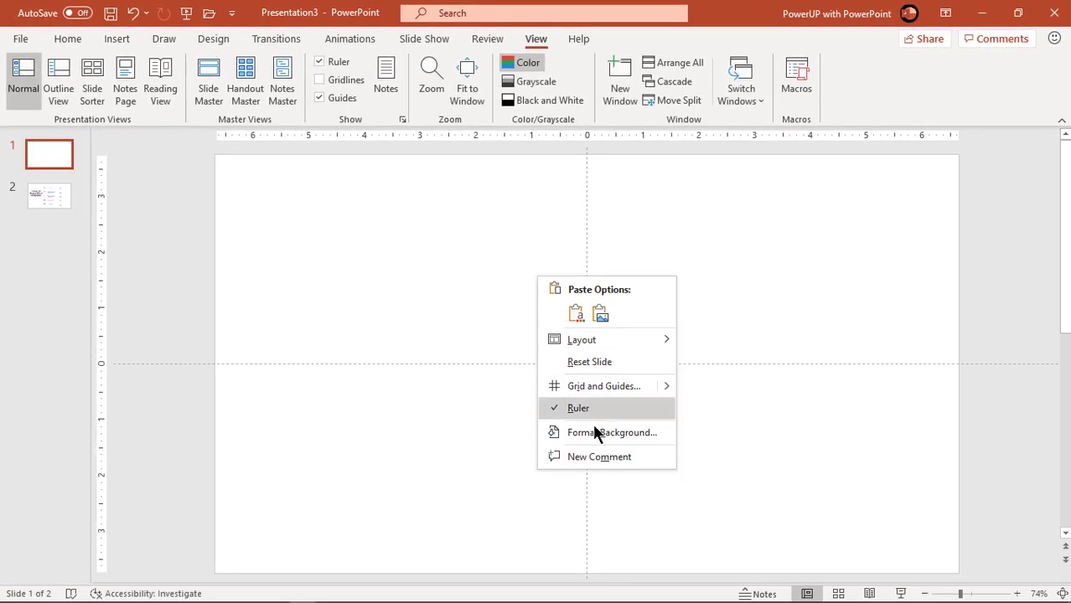
left_click(597, 432)
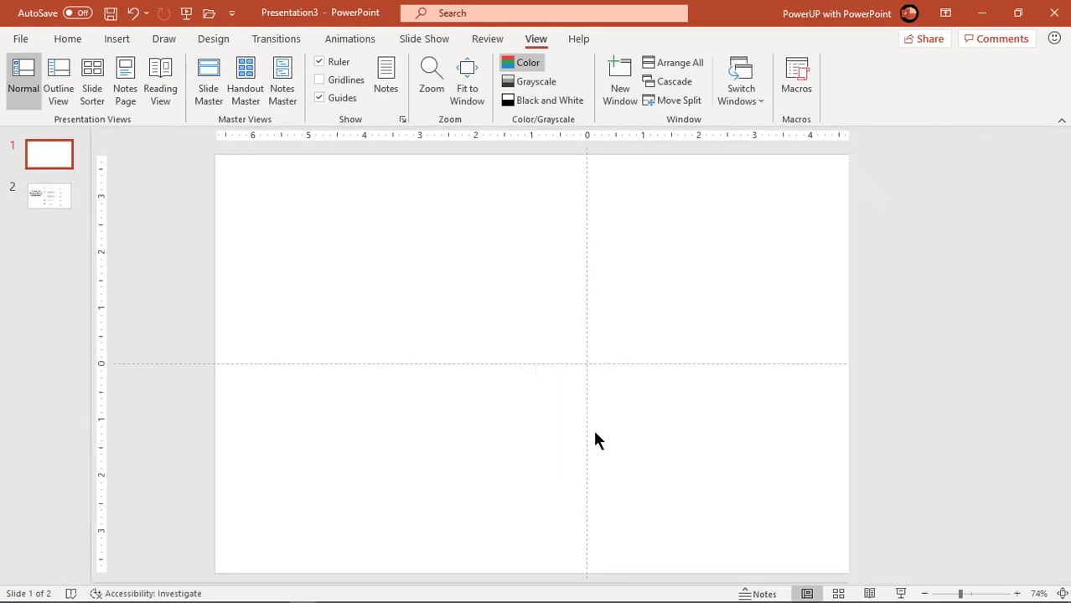
left_click(1035, 334)
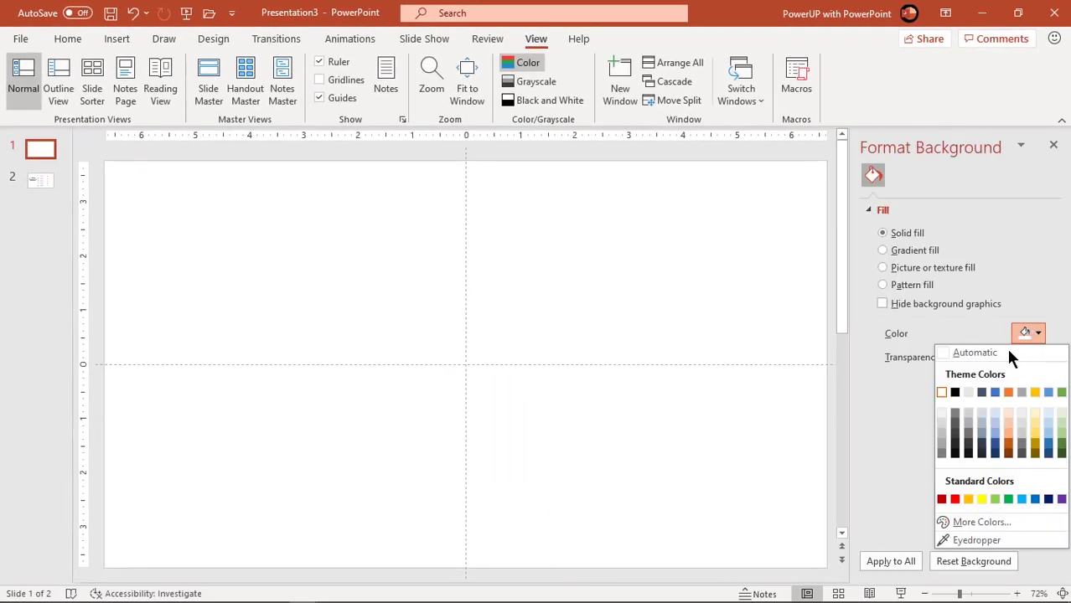
left_click(942, 413)
left_click(1053, 146)
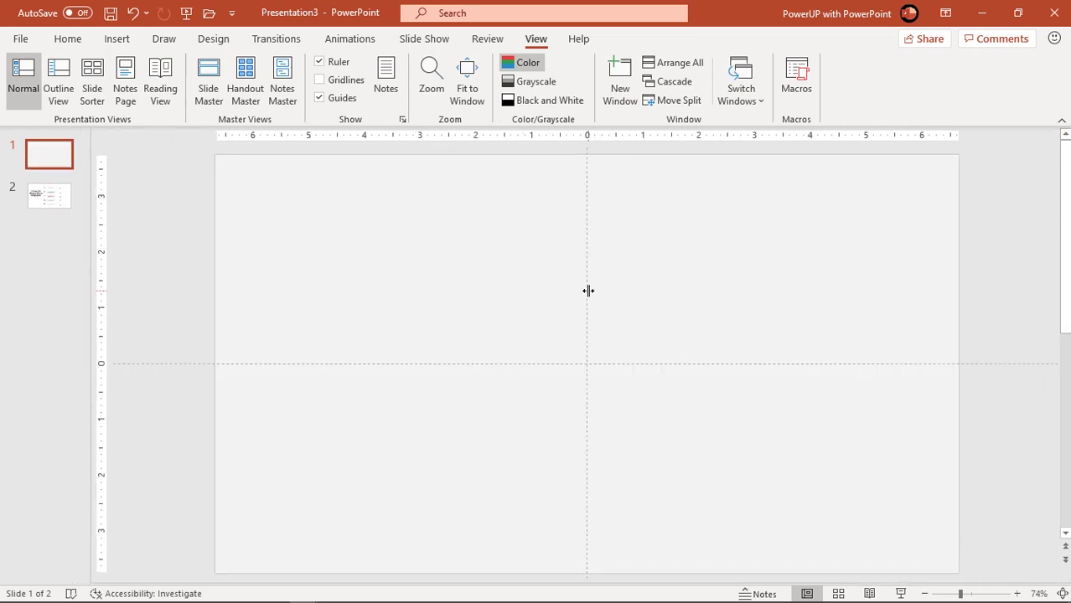
left_click_drag(588, 289, 420, 293)
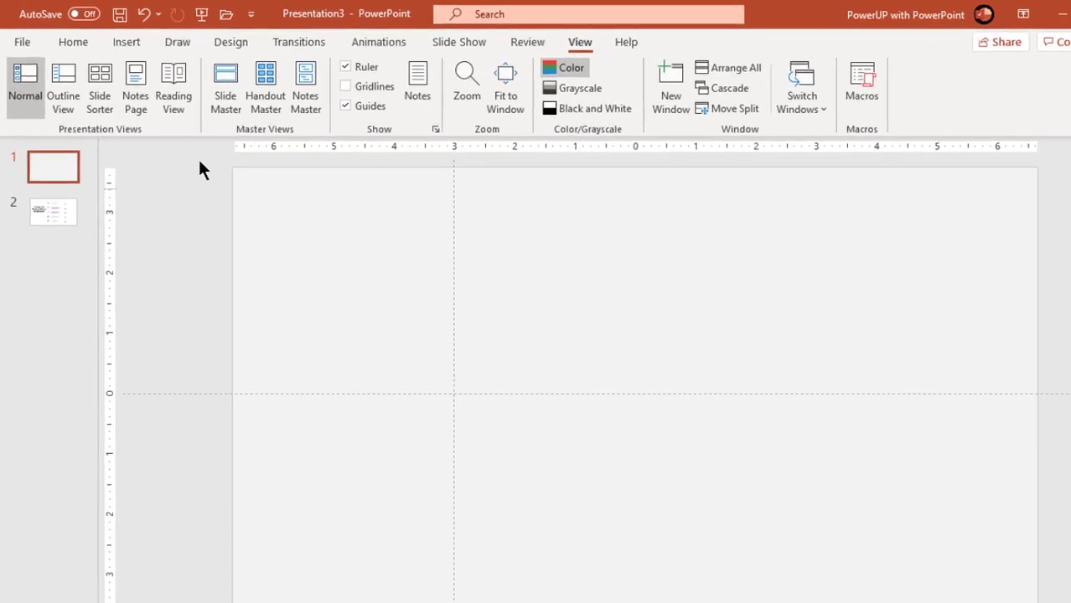
Step: Draw a wide rectangle from the guide intersection across the horizontal guide, with no outline
left_click(117, 39)
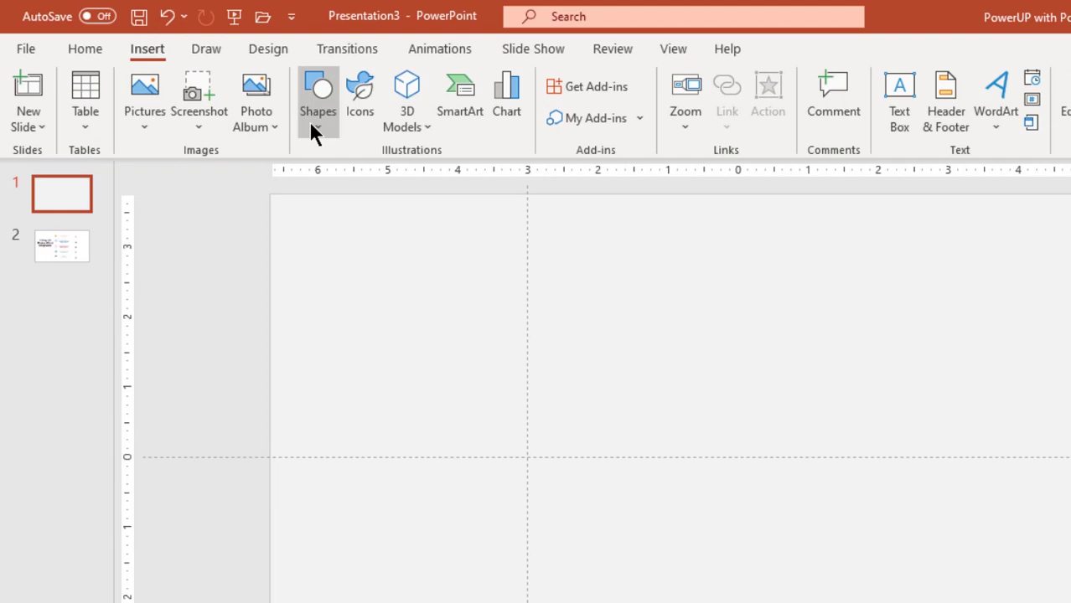
left_click(312, 109)
left_click(397, 193)
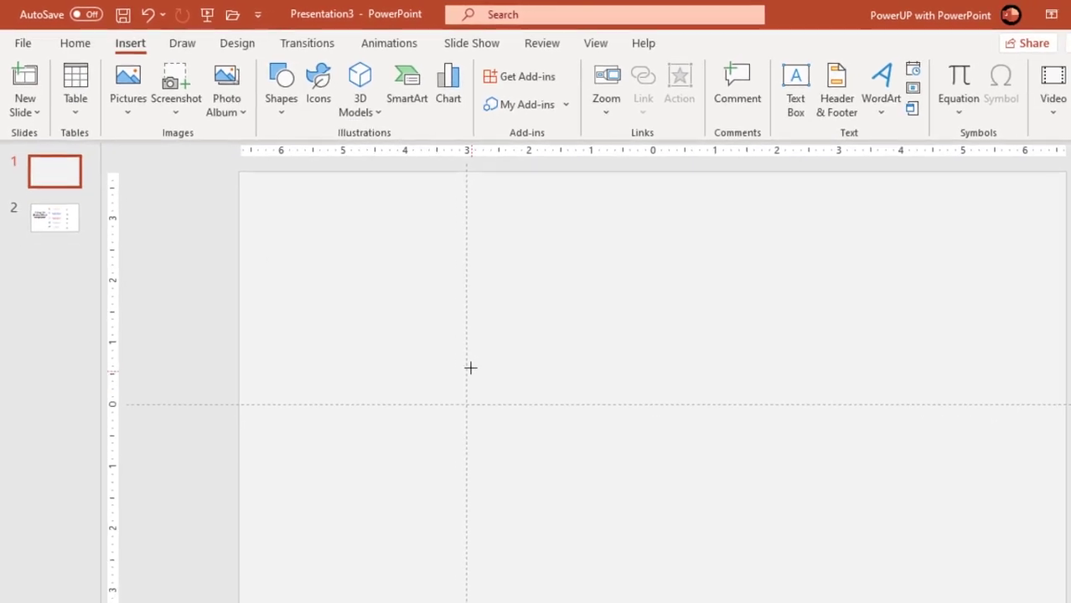
mouse_move(419, 327)
left_mouse_down()
mouse_move(634, 391)
mouse_move(729, 400)
mouse_move(742, 363)
left_mouse_up()
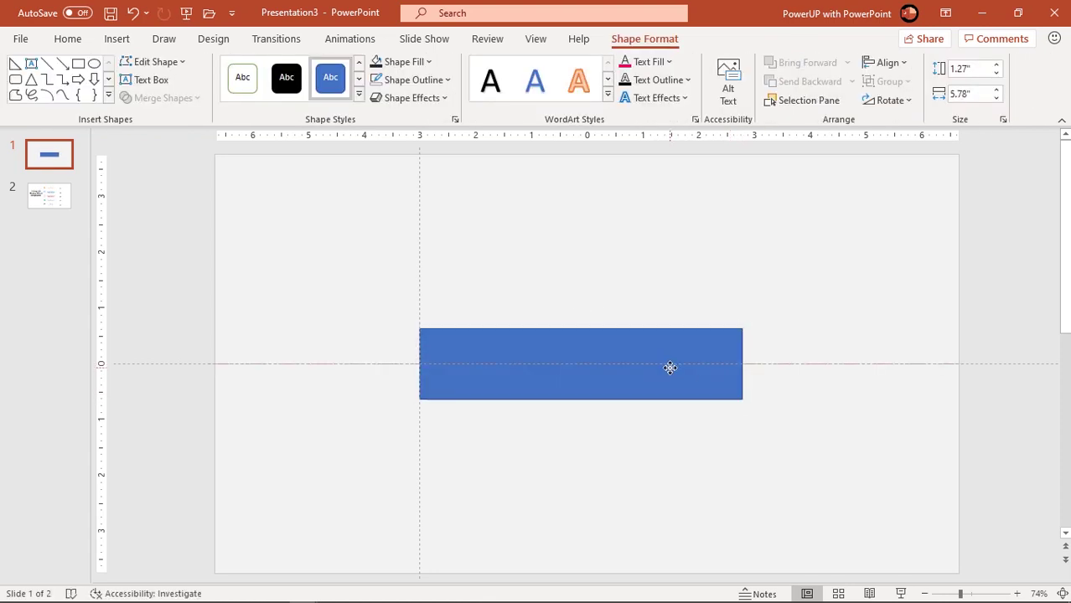
left_click_drag(669, 367, 670, 369)
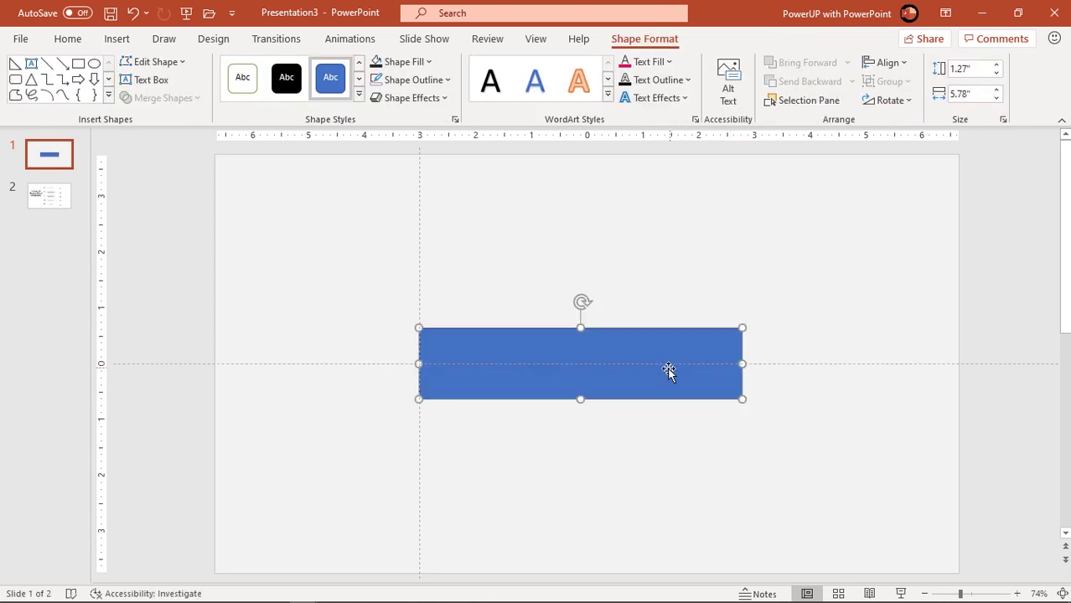
left_click(432, 80)
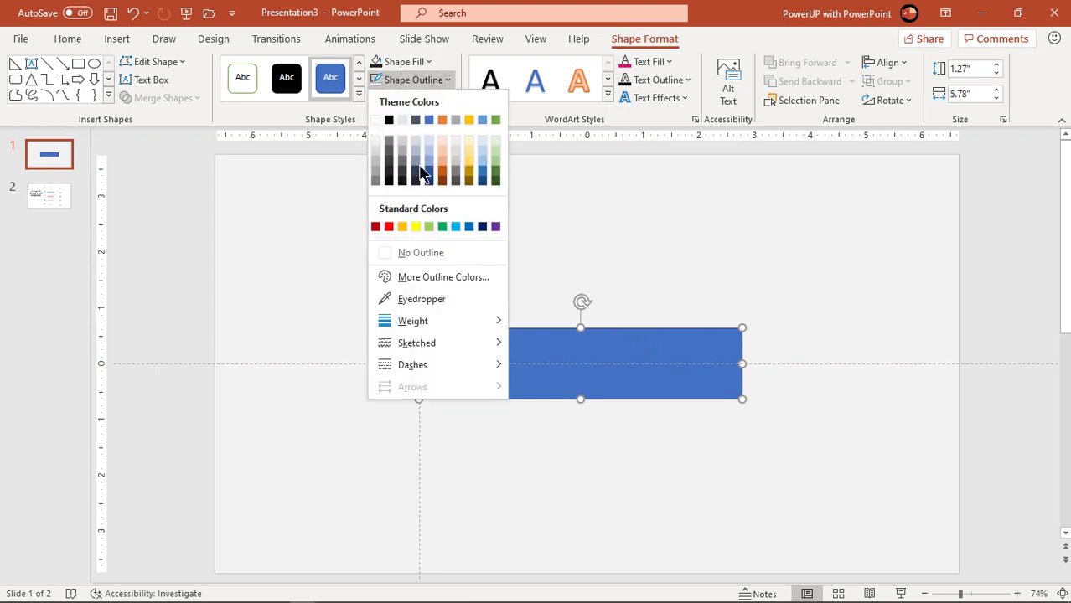
left_click(410, 252)
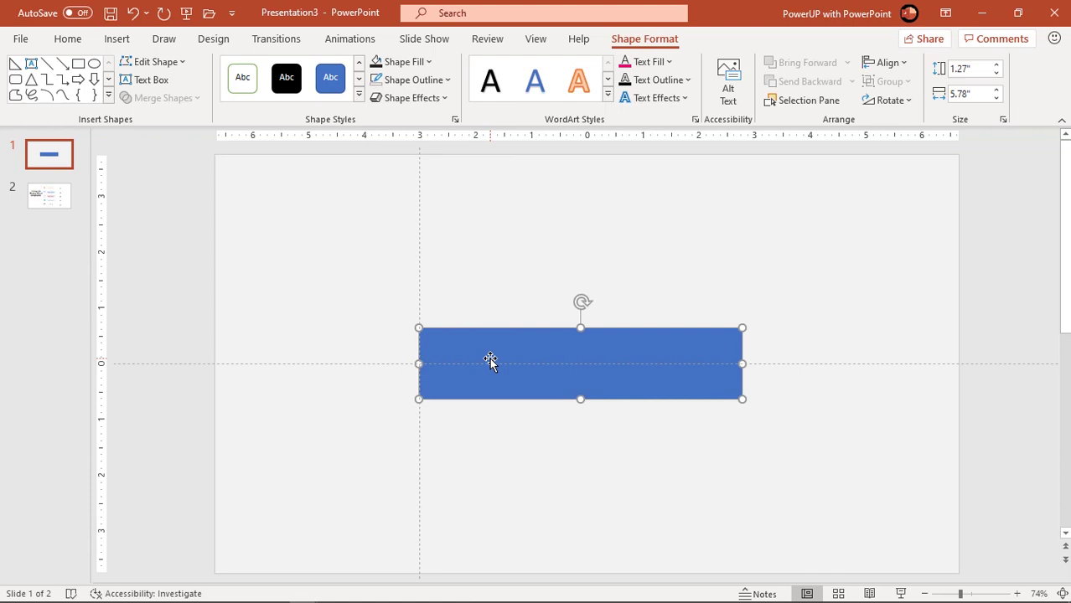
Step: Copy the rectangle into a stack of five bars touching edge to edge
left_click_drag(489, 358, 481, 290)
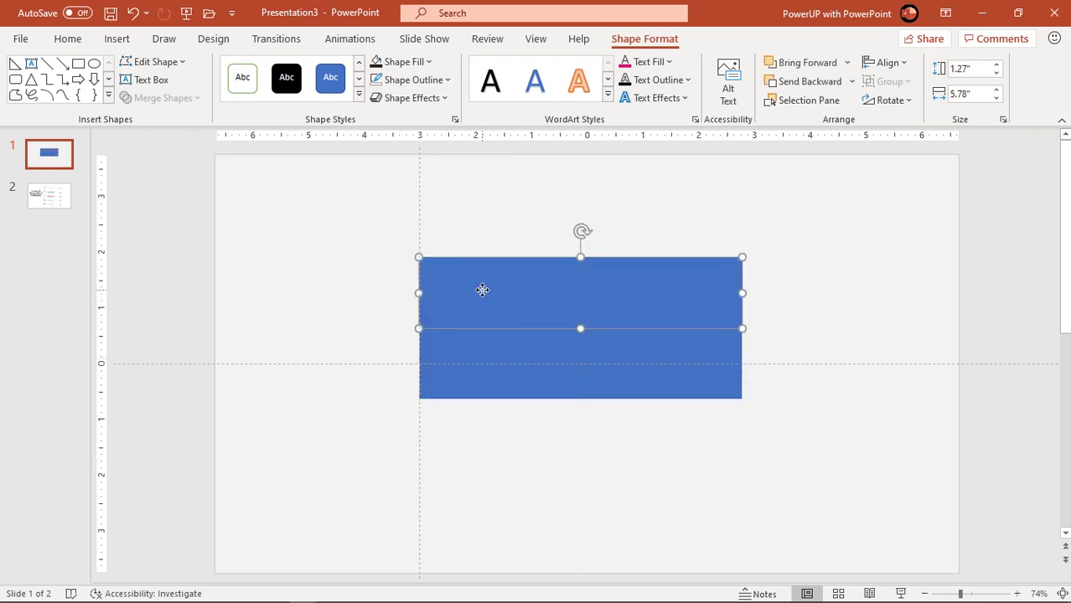
key("Up")
key("Up")
key("Up")
left_click(488, 302)
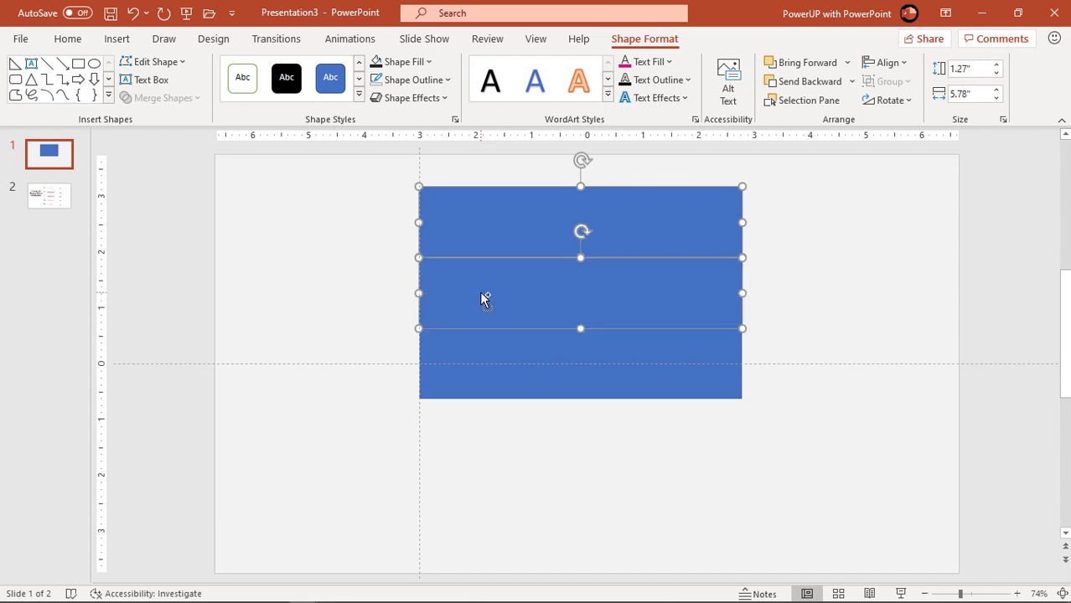
left_click_drag(483, 297, 485, 505)
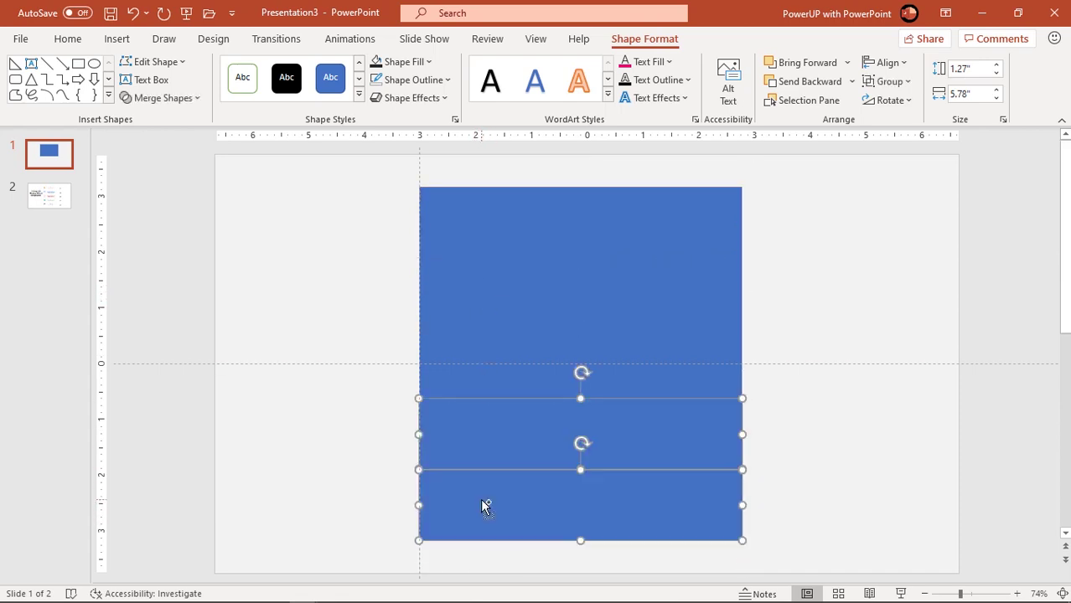
left_click(815, 452)
Step: Fill the second and fourth bars with a light blue-grey
left_click(640, 442)
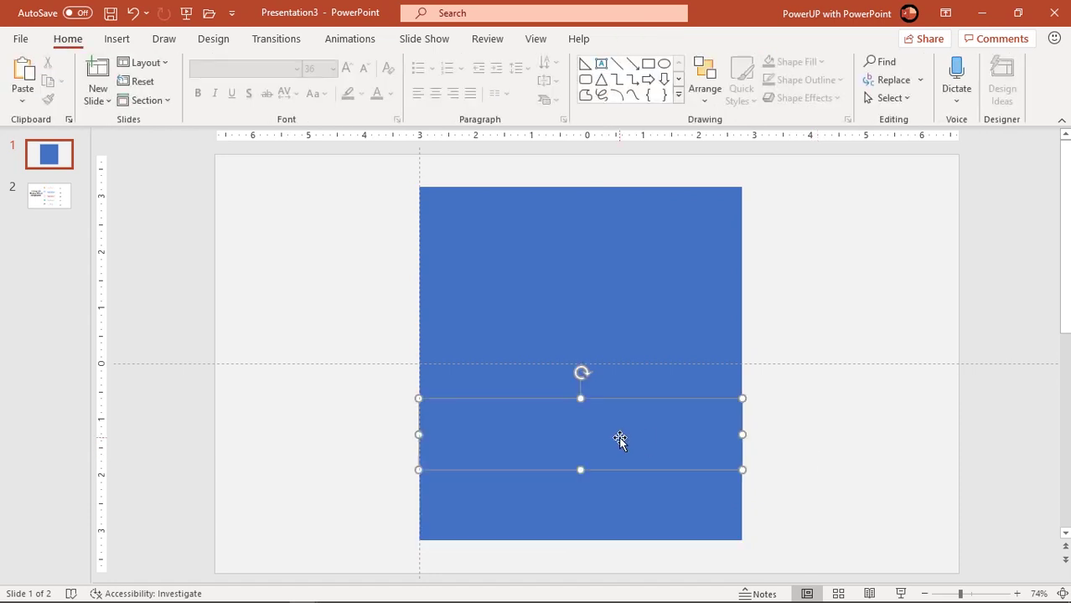
left_click(569, 299, "shift")
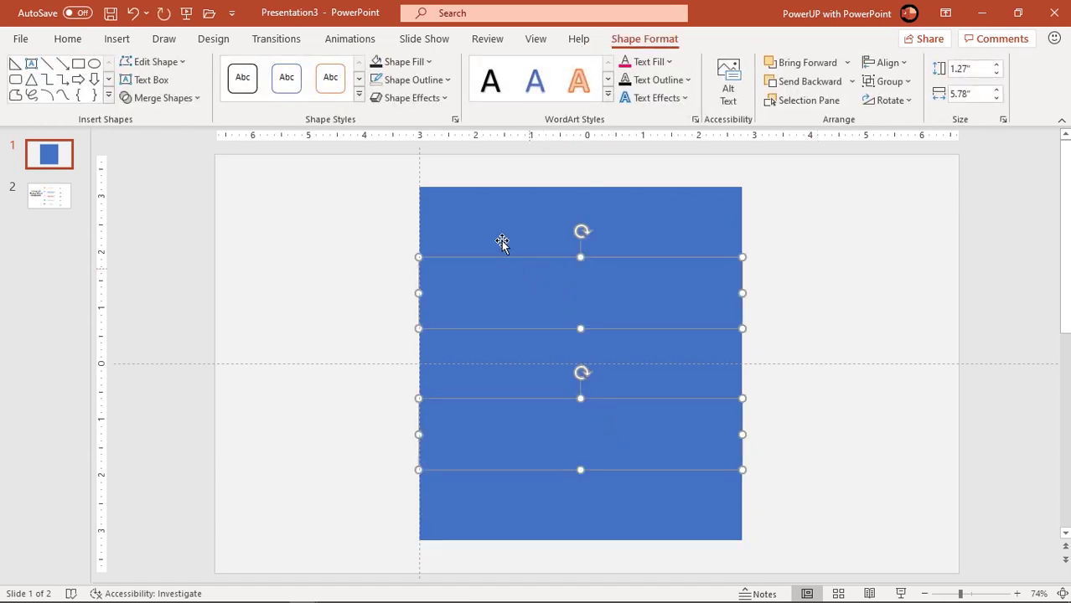
left_click(428, 62)
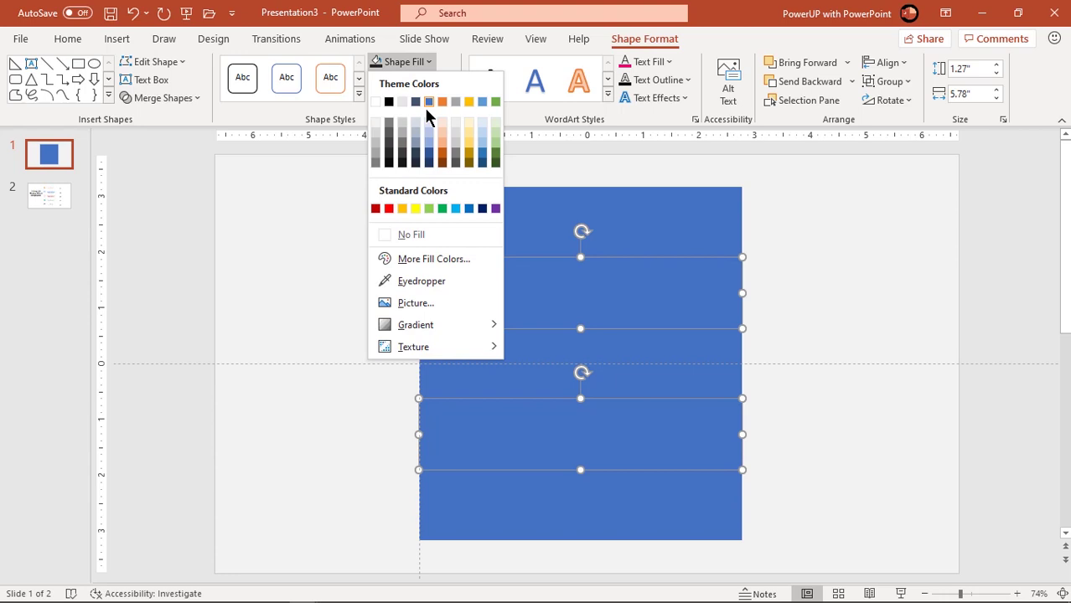
left_click(414, 128)
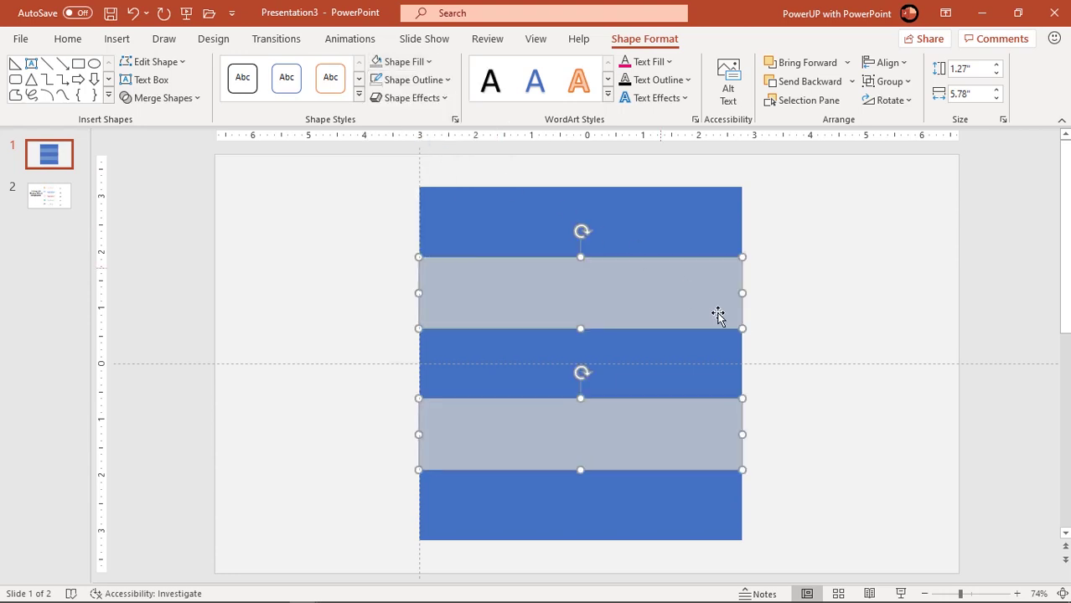
Step: Select all five bars and widen them together to the right
left_click(697, 370, "shift")
left_click(677, 223, "shift")
left_click(677, 508, "shift")
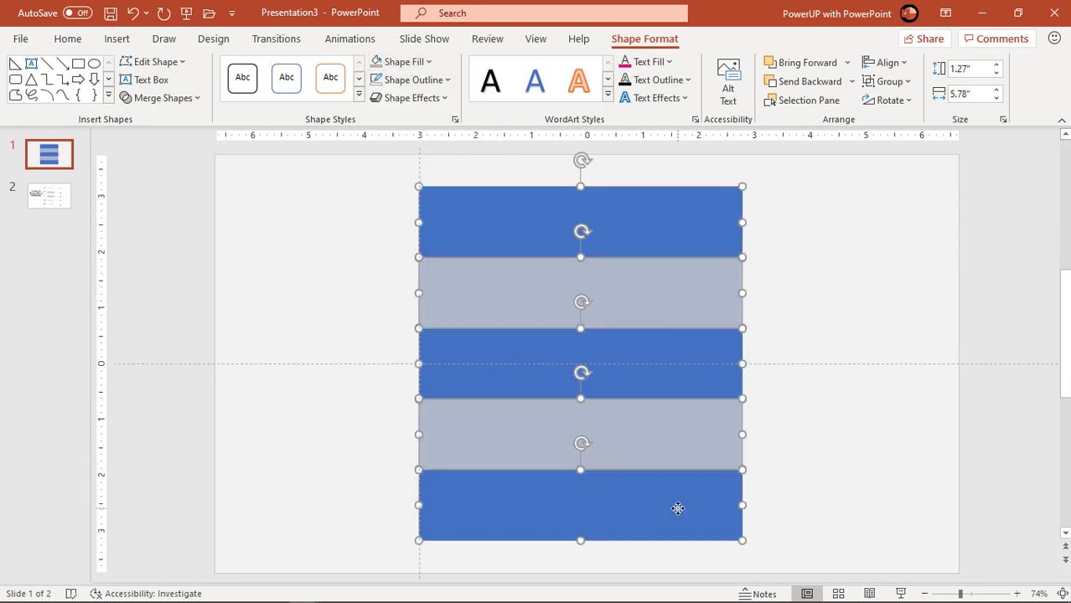
left_click_drag(744, 434, 803, 434)
left_click(862, 444)
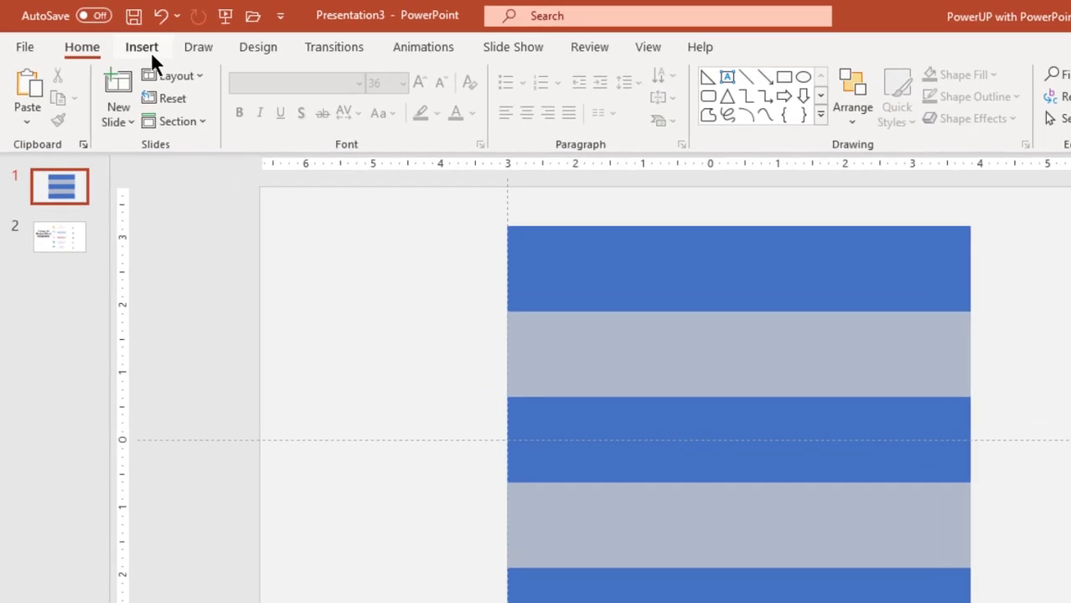
Step: Draw a large circle centred on the guide crossing, with no outline
left_click(117, 38)
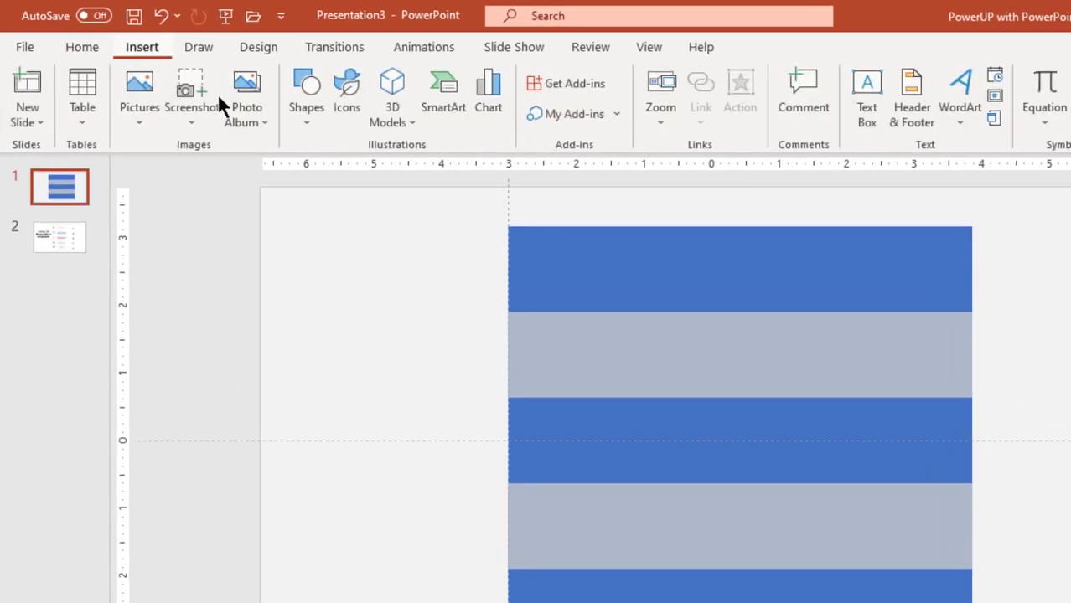
left_click(299, 126)
left_click(390, 171)
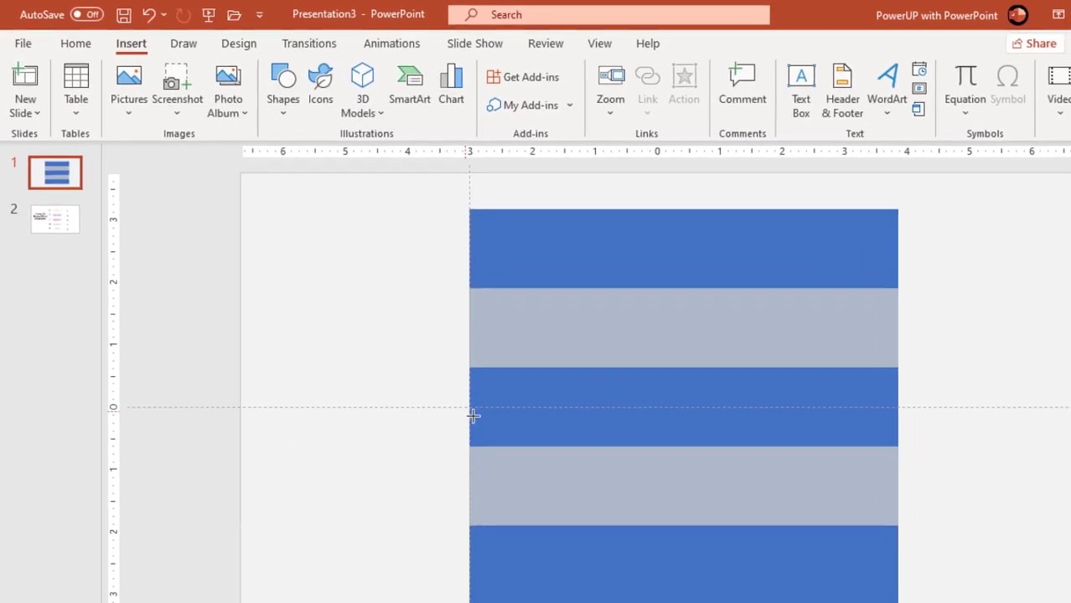
mouse_move(473, 416)
left_mouse_down()
mouse_move(633, 499)
mouse_move(753, 544)
left_mouse_up()
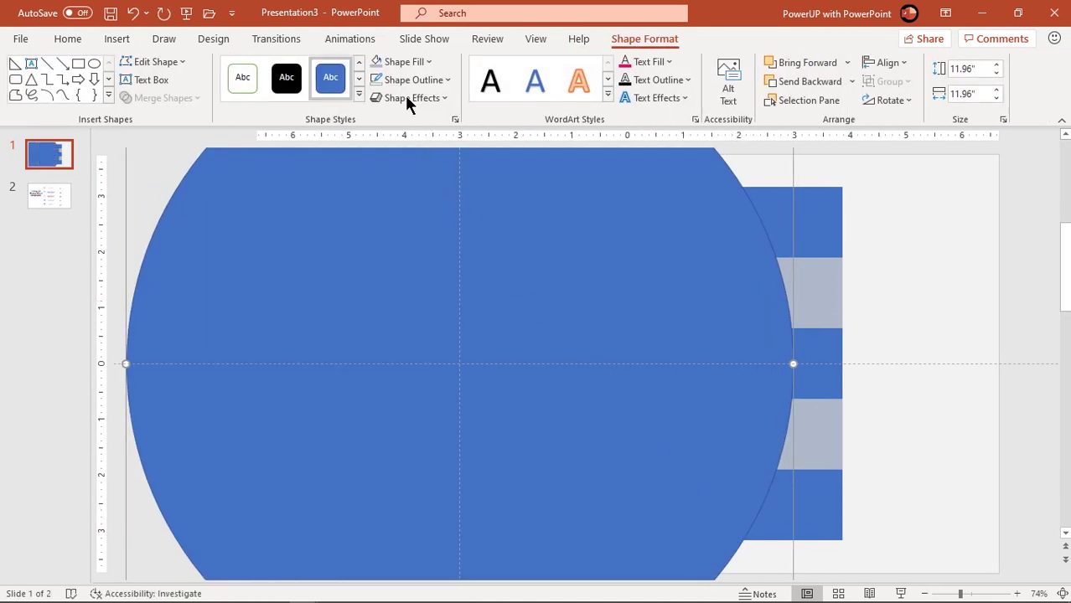
left_click(404, 81)
left_click(403, 251)
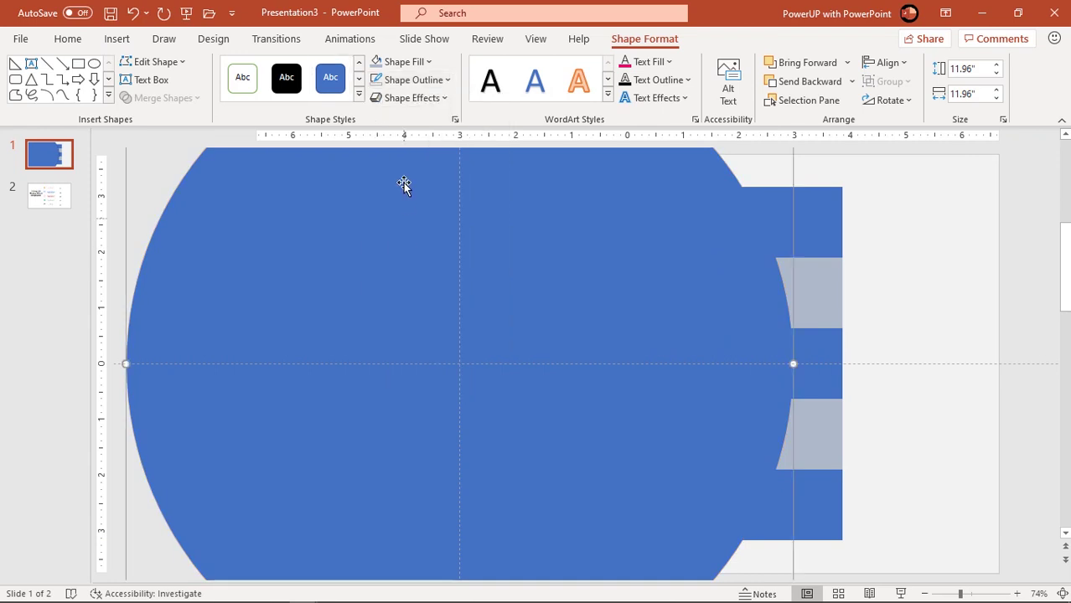
Step: Fill the circle dark grey and set its transparency to 52%
left_click(401, 61)
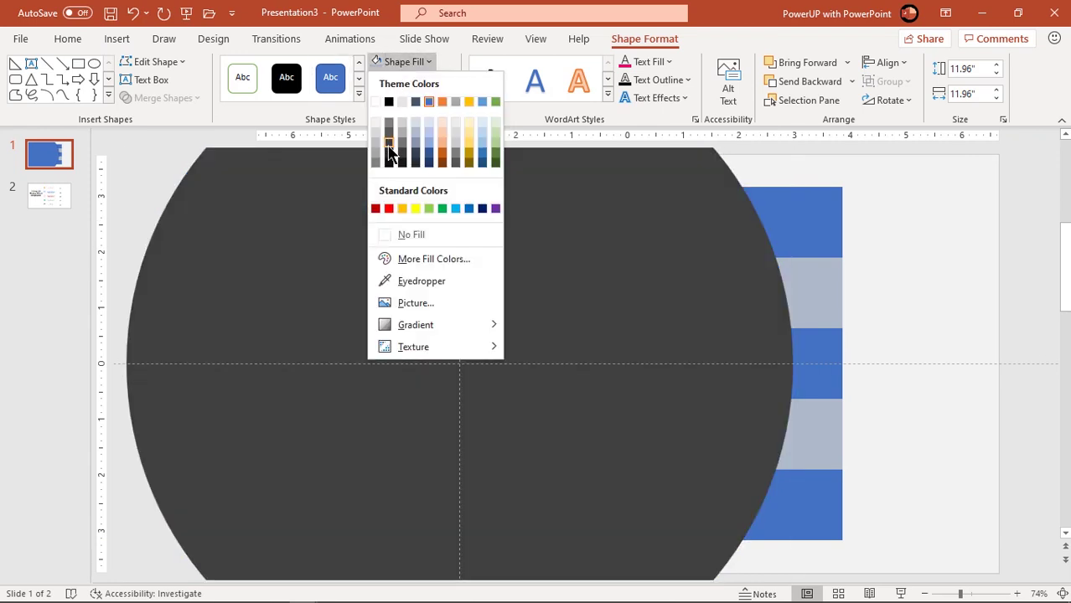
left_click(388, 149)
scroll(424, 292, "down", 3, "ctrl")
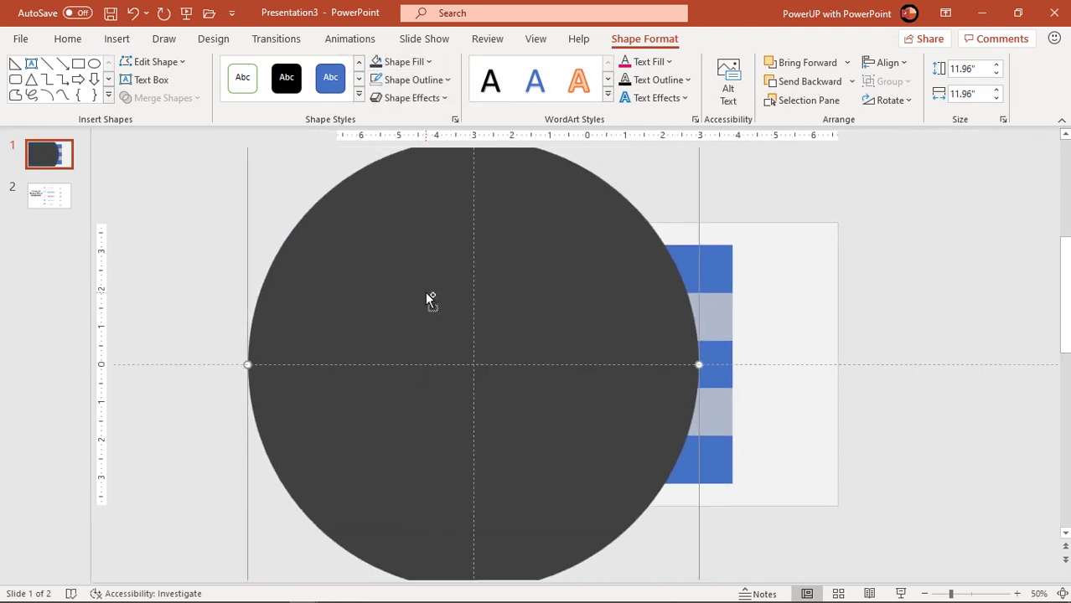
scroll(424, 292, "down", 2, "ctrl")
right_click(539, 450)
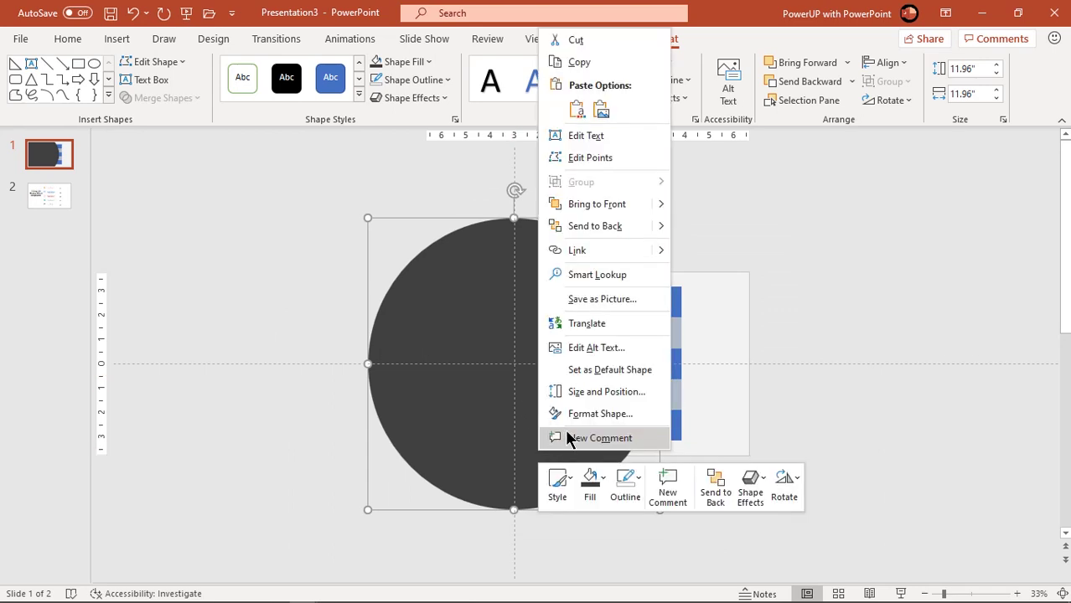
left_click(578, 415)
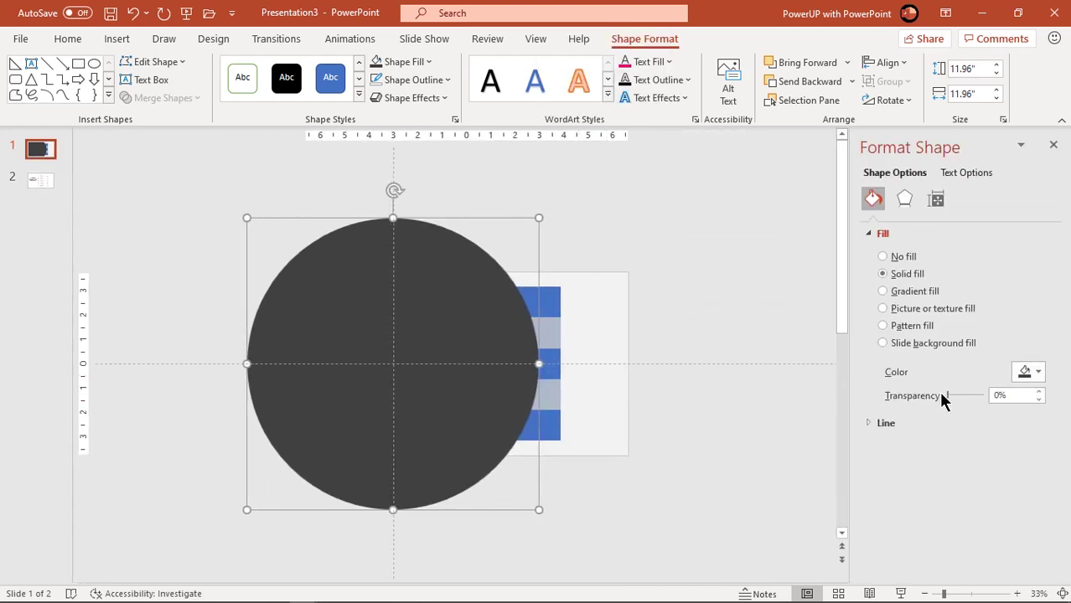
left_click_drag(947, 395, 966, 399)
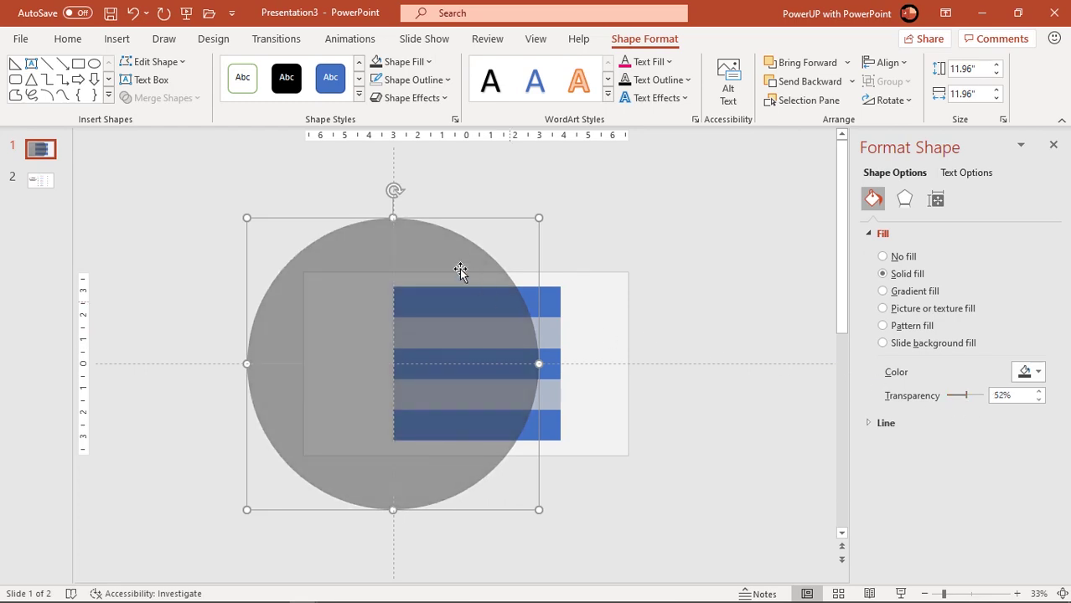
Step: Resize the grey ellipse to about 9.96 by 12.09 inches, its right edge just short of the bars
left_click_drag(393, 218, 394, 236)
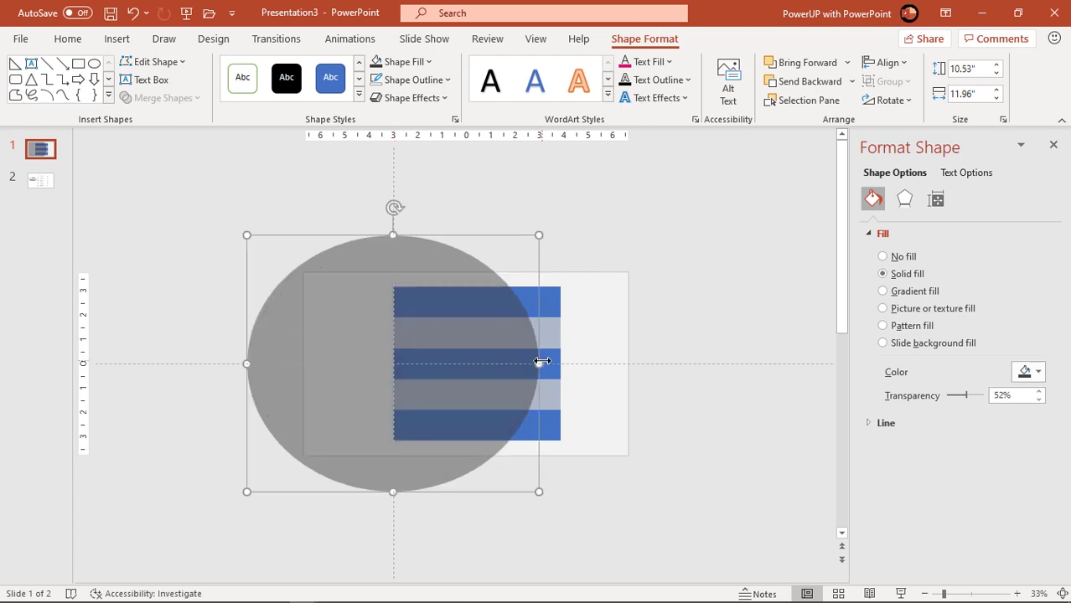
left_click_drag(538, 361, 542, 361)
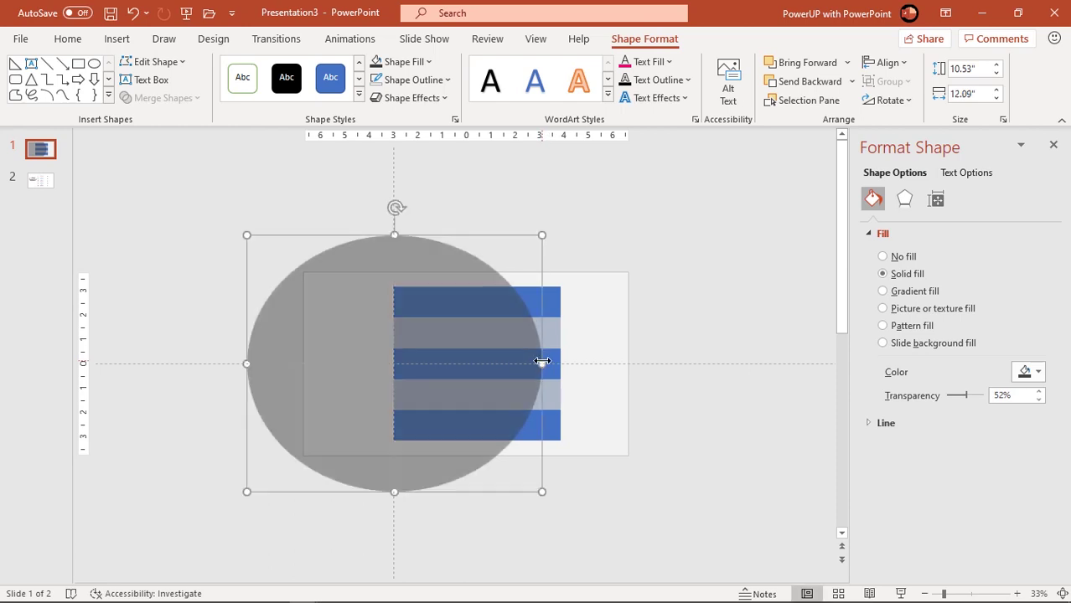
scroll(542, 360, "up", 2)
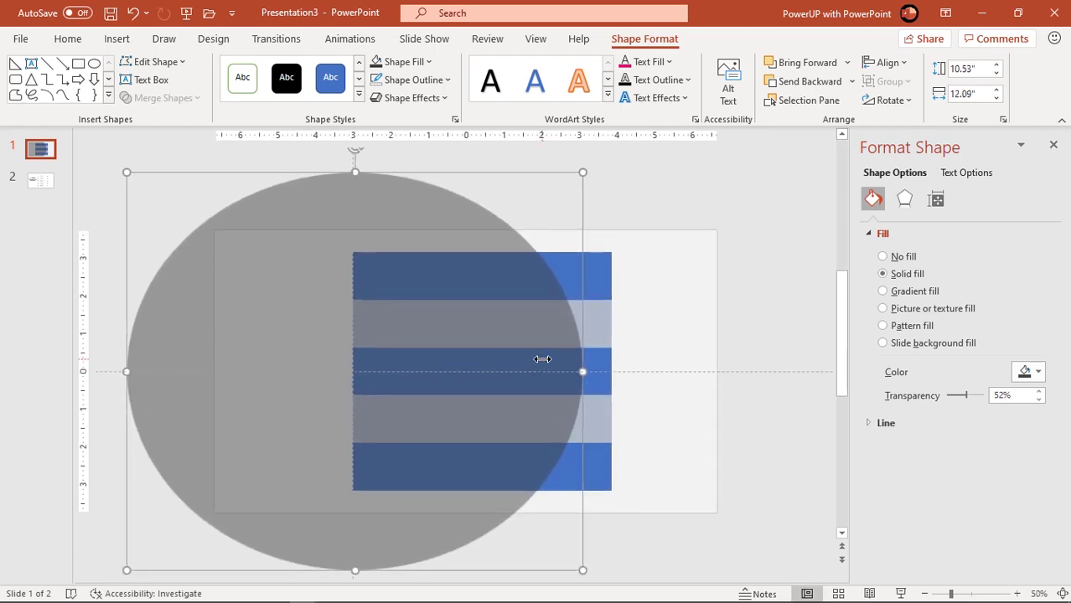
left_click(644, 342)
left_click(485, 353)
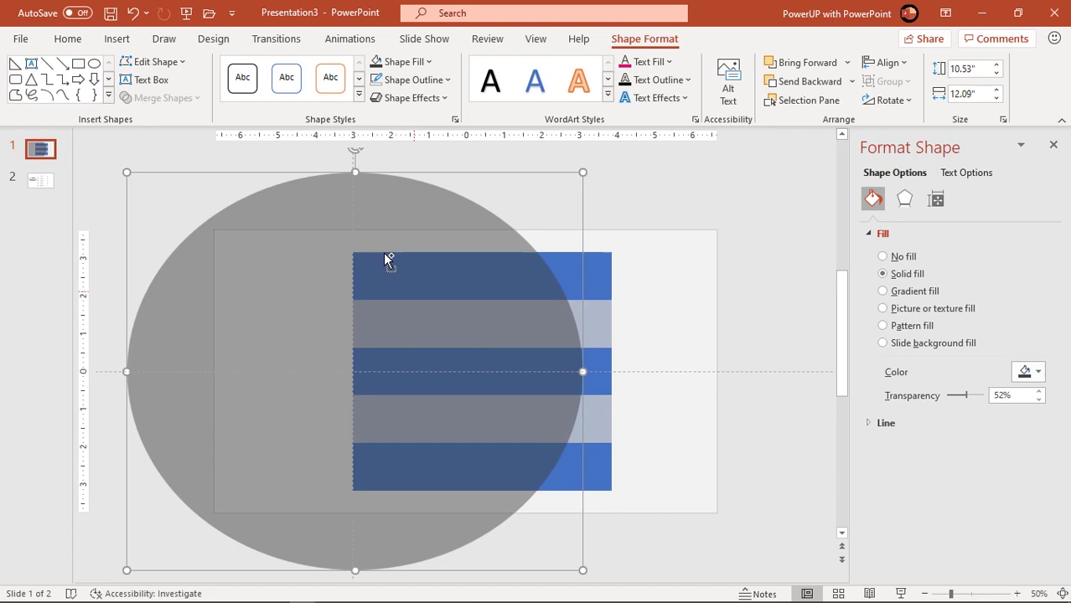
left_click_drag(353, 173, 354, 176)
left_click_drag(584, 377, 592, 376)
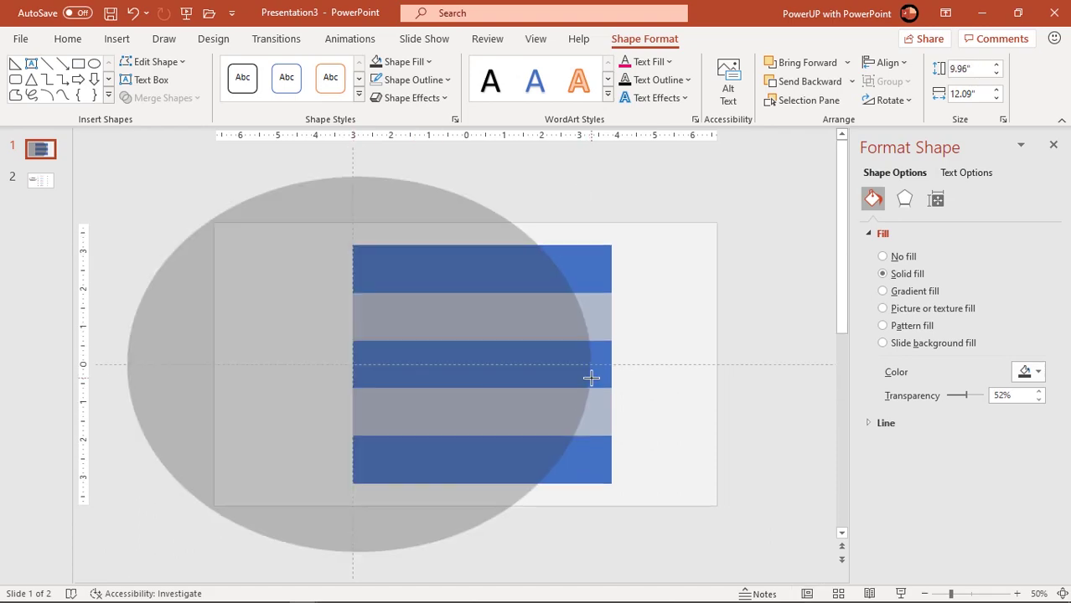
left_click(668, 352)
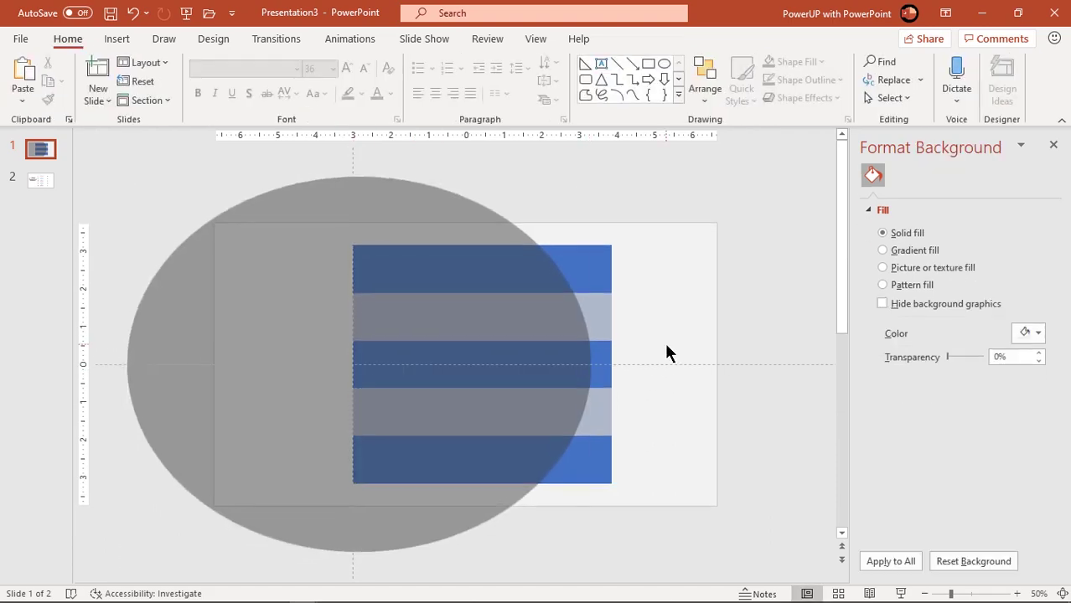
Step: Drag the grey ellipse upward until smart guides show it vertically centred on the slide
left_click(343, 279)
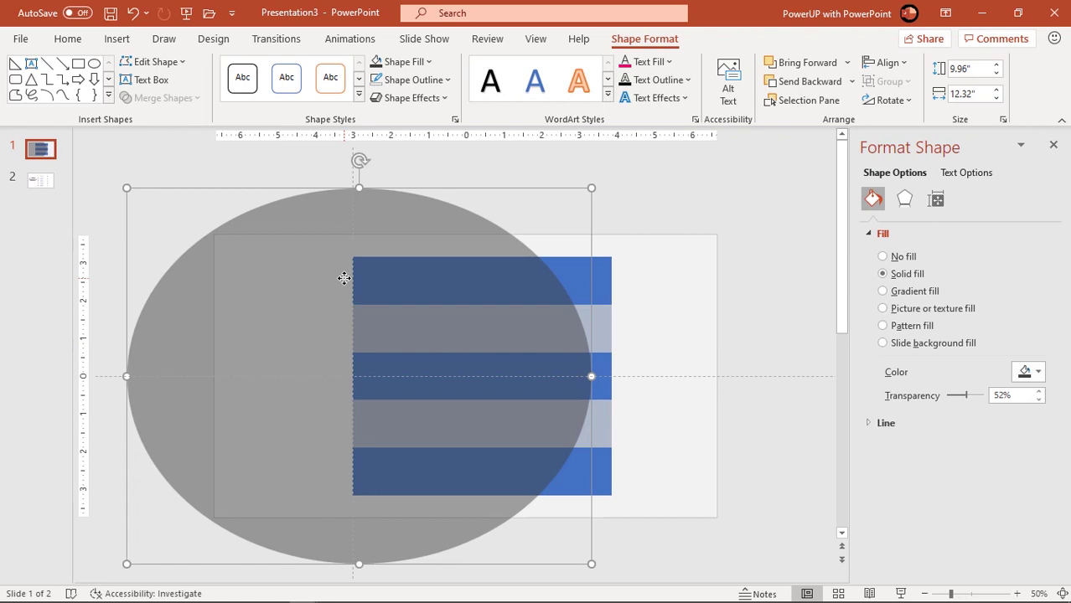
left_click_drag(343, 279, 341, 261)
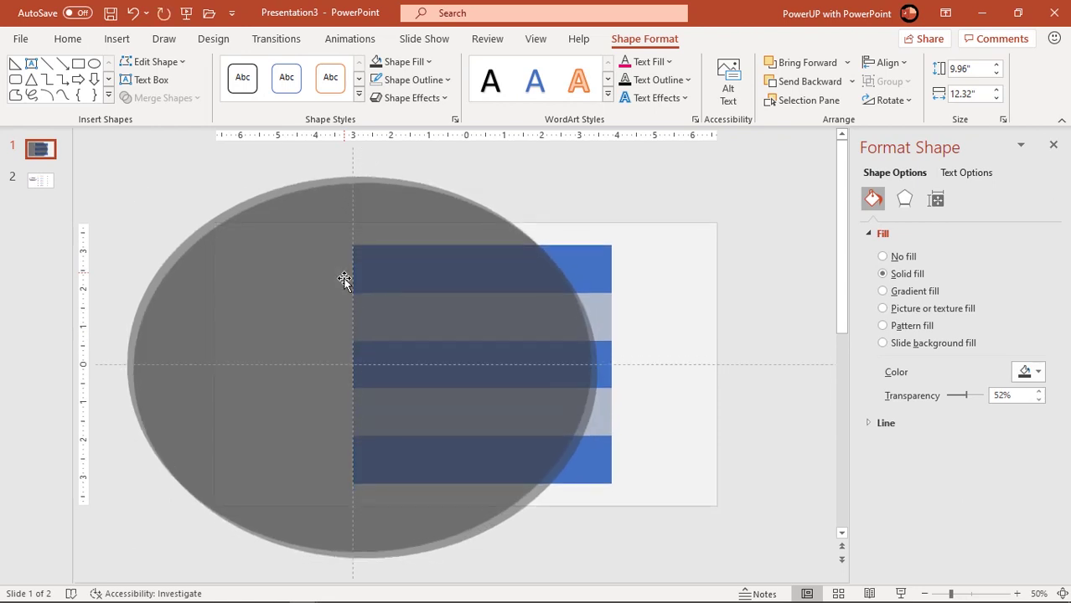
left_click_drag(342, 264, 342, 264)
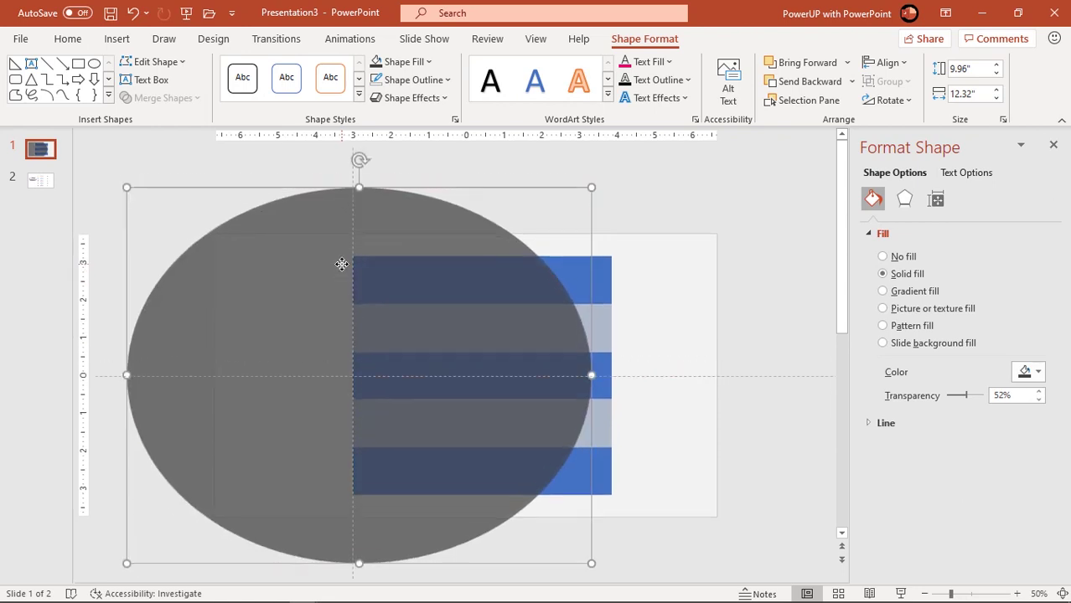
Step: Duplicate the ellipse in place and intersect the top blue bar with it
key("ctrl+z")
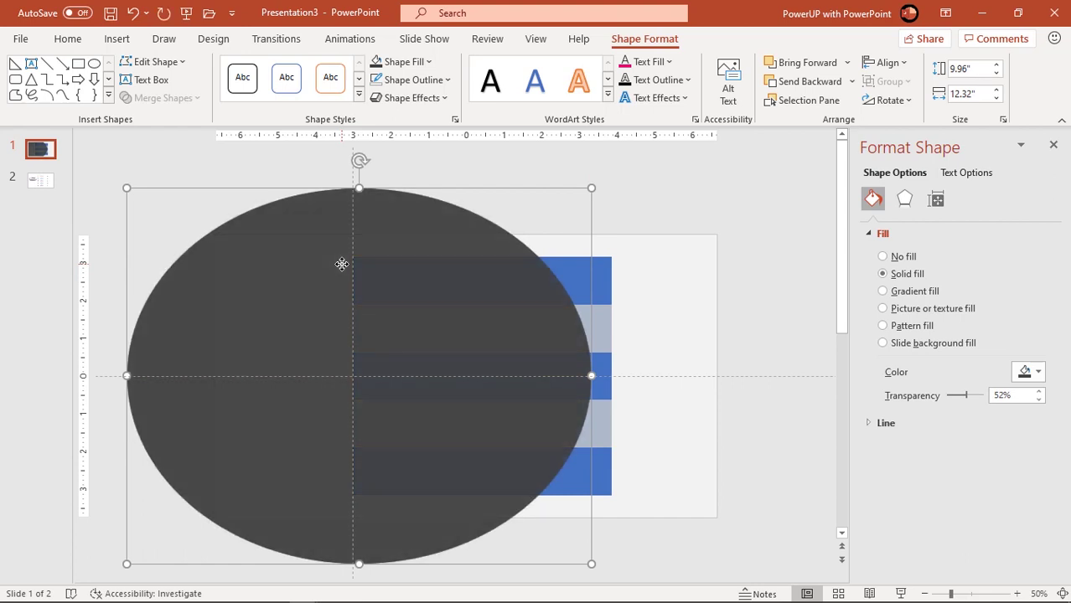
left_click(679, 310)
left_click(603, 270)
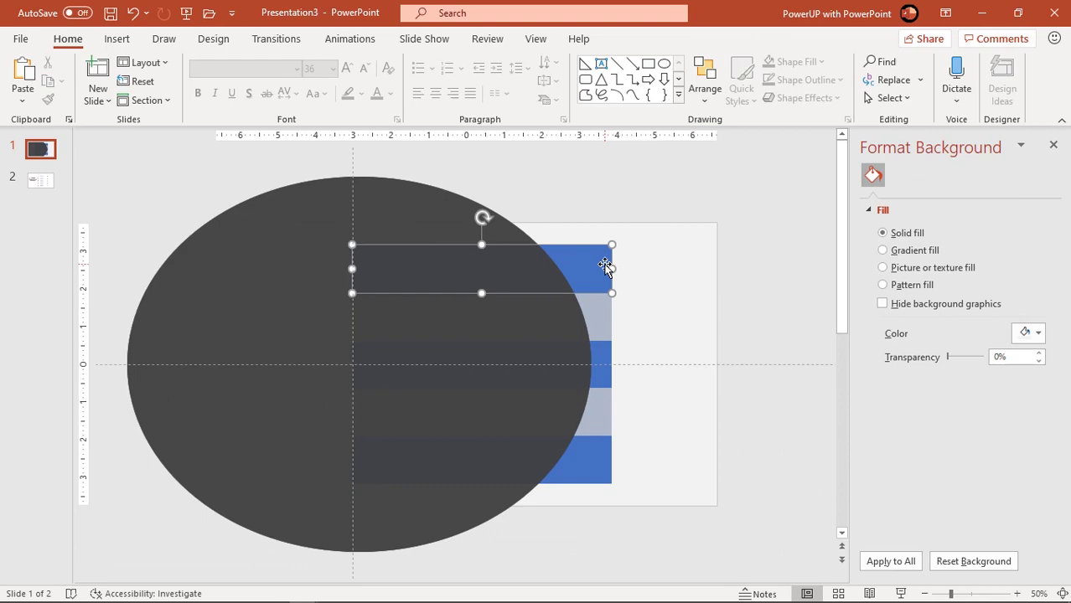
left_click(417, 221, "shift")
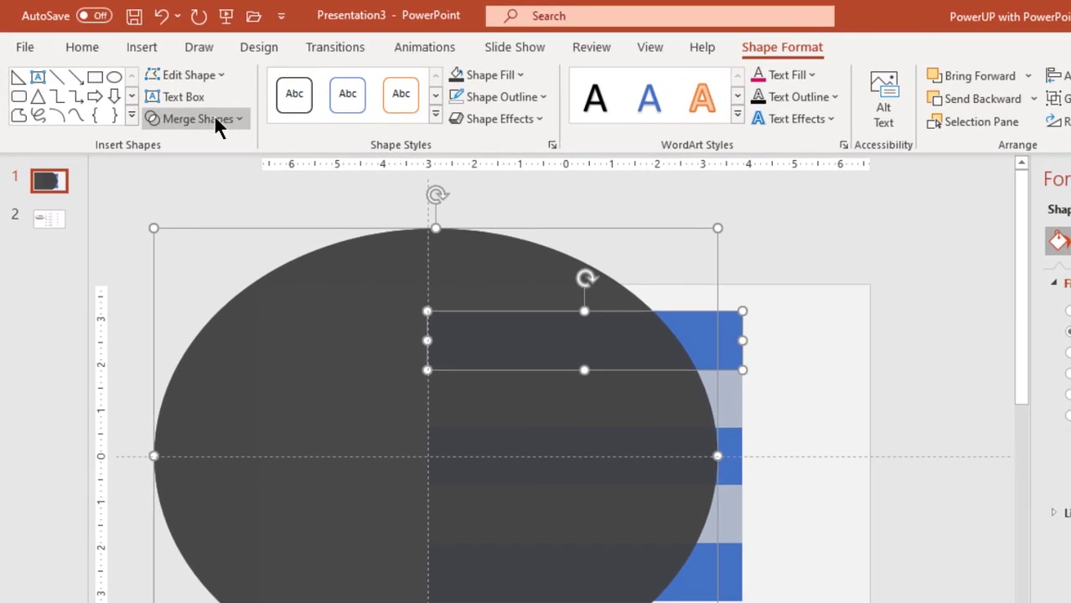
left_click(159, 97)
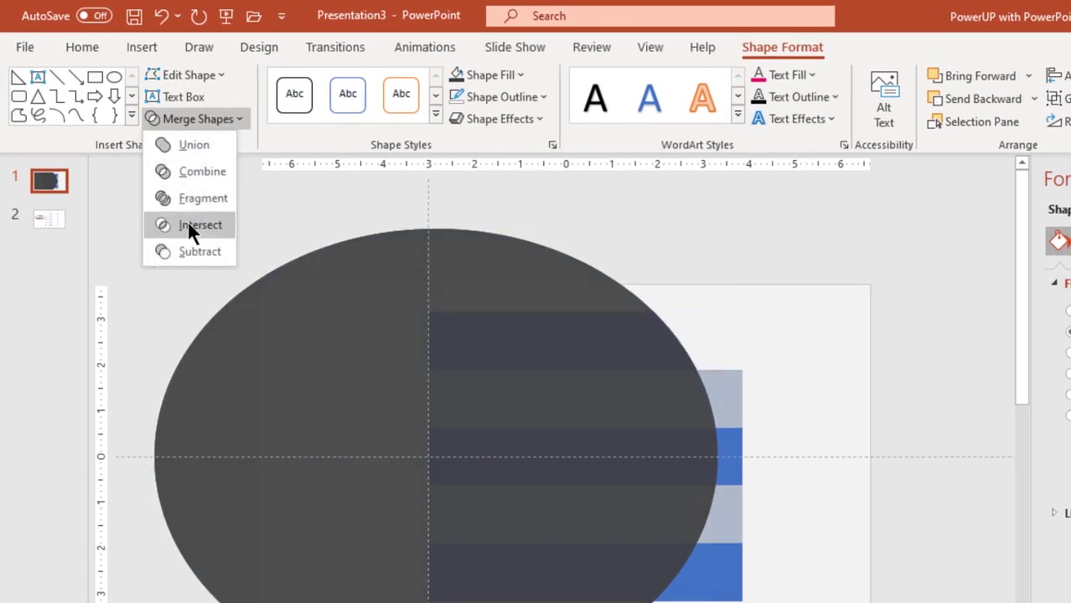
left_click(198, 227)
Step: Intersect the second grey bar and third blue bar with the ellipse
left_click(712, 389)
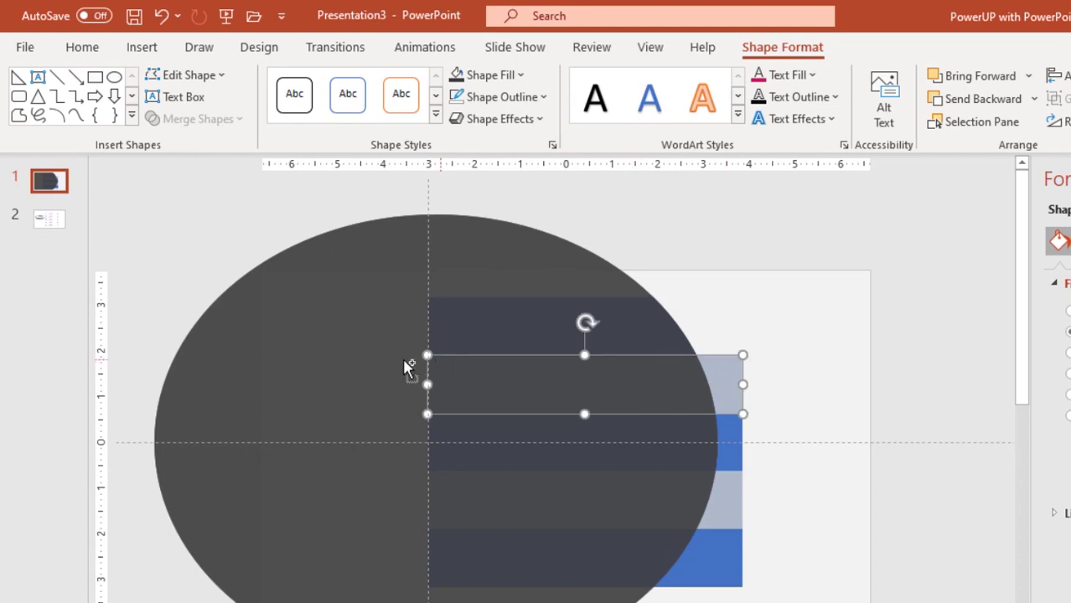
left_click(331, 376, "shift")
left_click(219, 119)
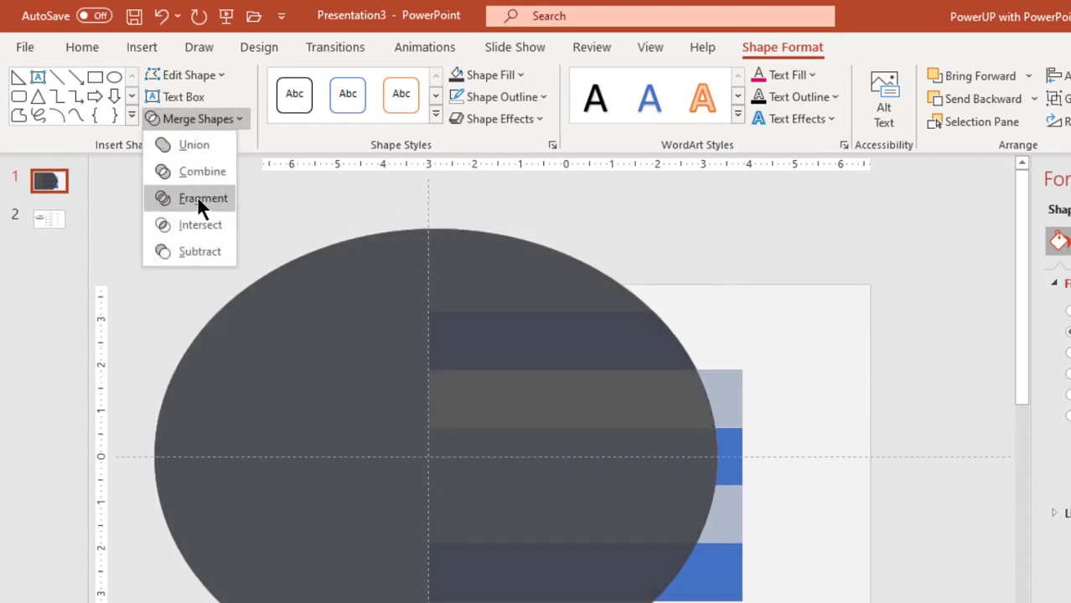
left_click(193, 224)
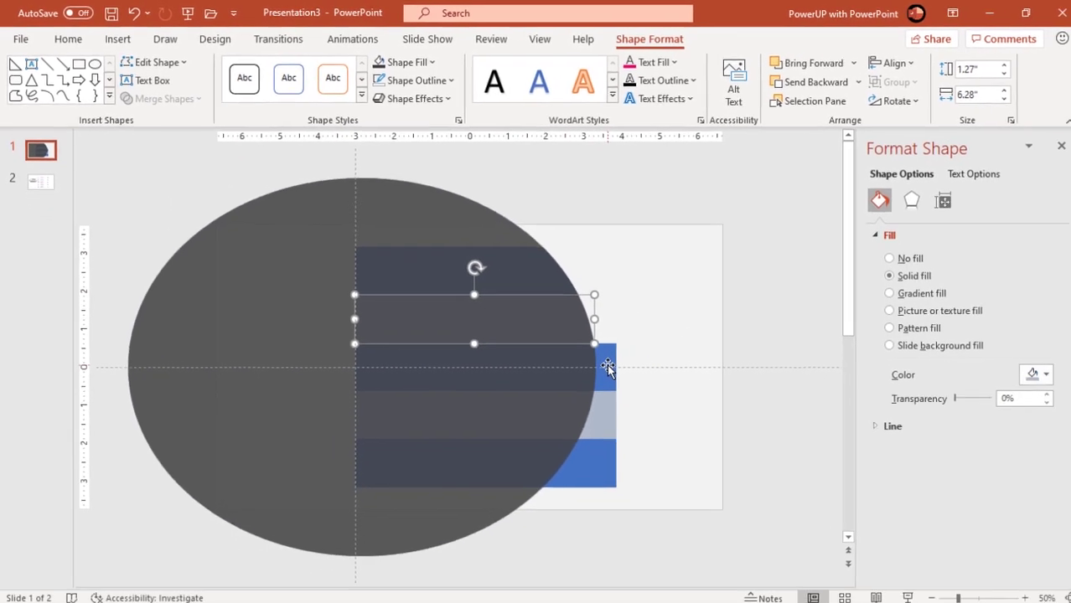
left_click(608, 366)
left_click(284, 281, "shift")
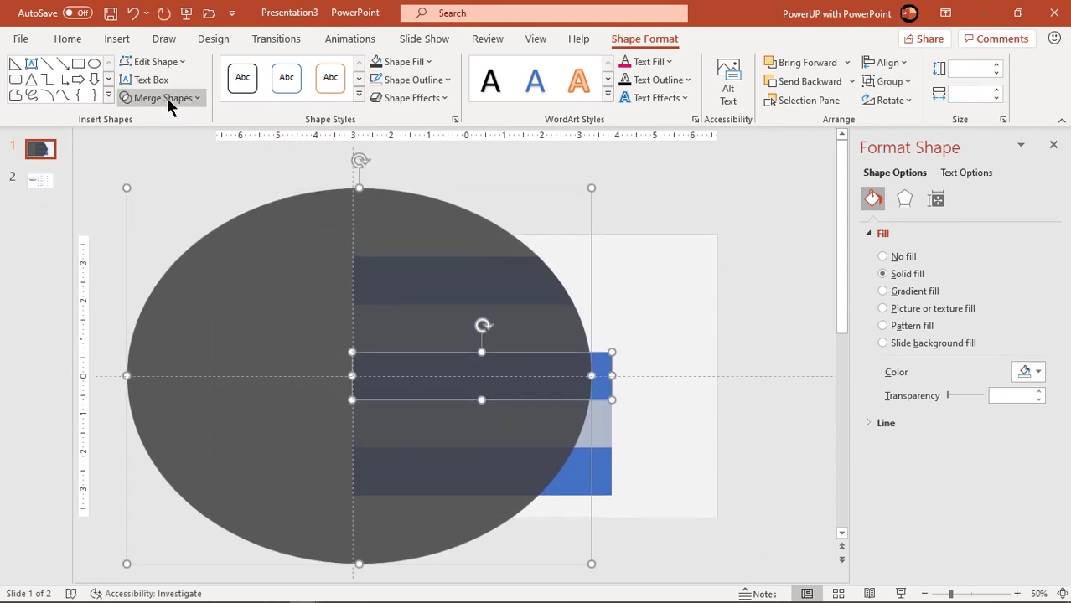
left_click(167, 97)
left_click(148, 179)
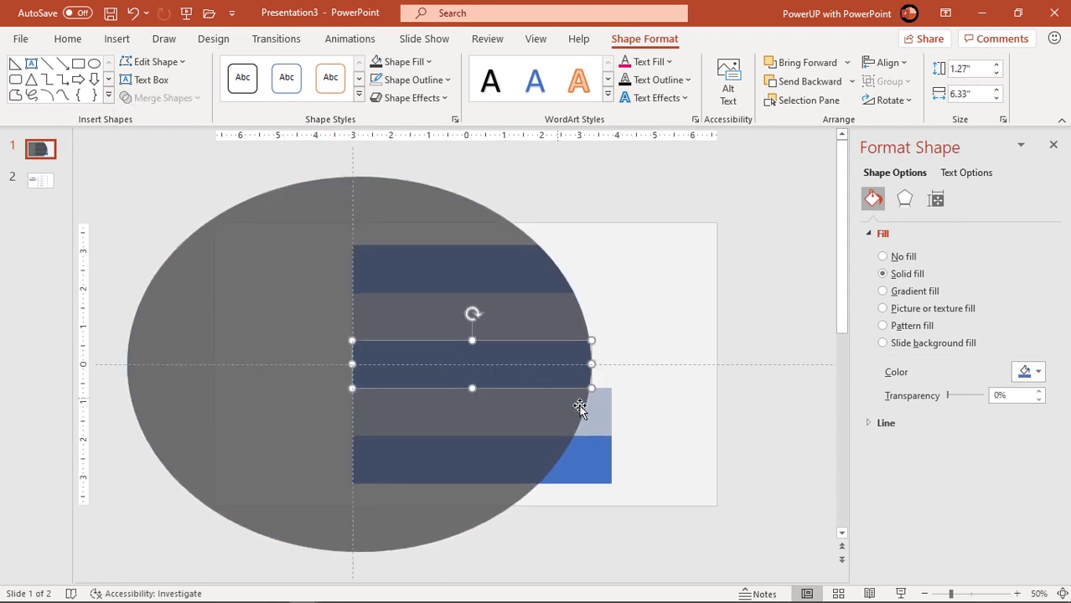
Step: Intersect the fourth grey bar and bottom blue bar with the ellipse
left_click(604, 416)
left_click(262, 335, "shift")
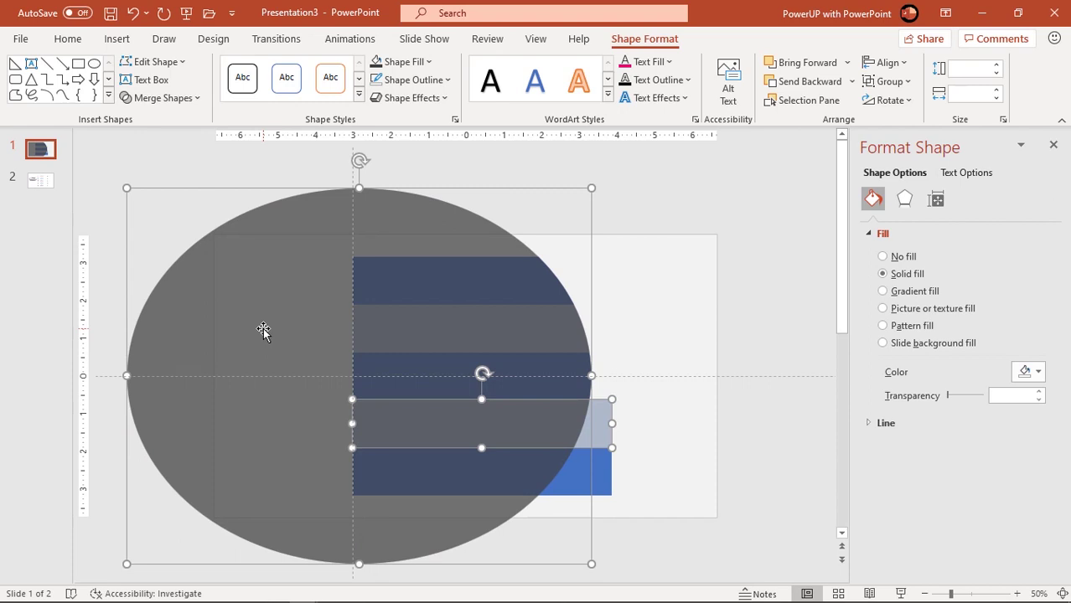
left_click(167, 97)
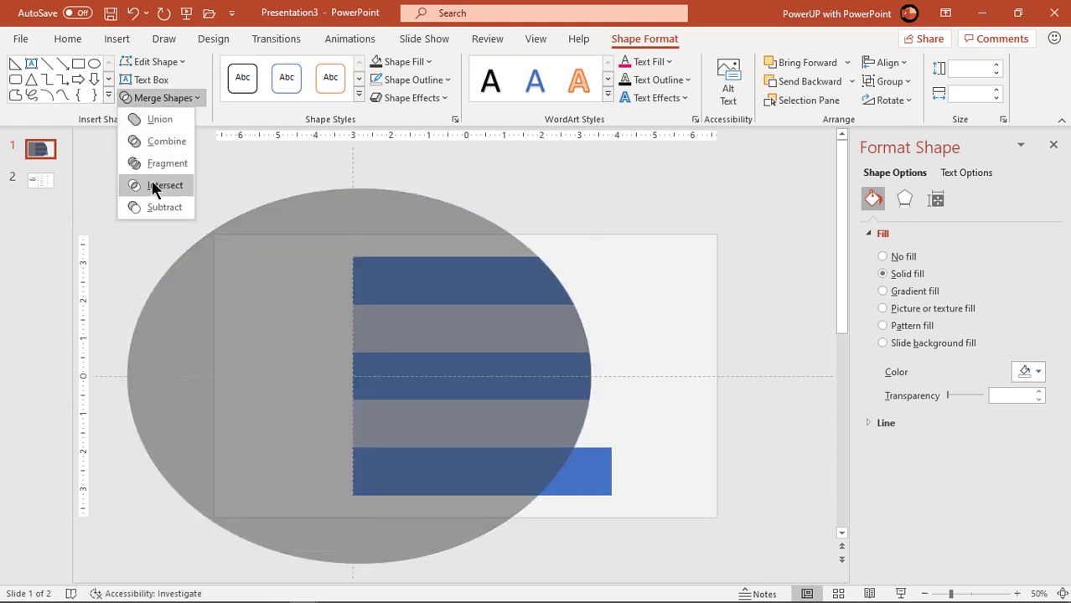
left_click(152, 185)
left_click(589, 461)
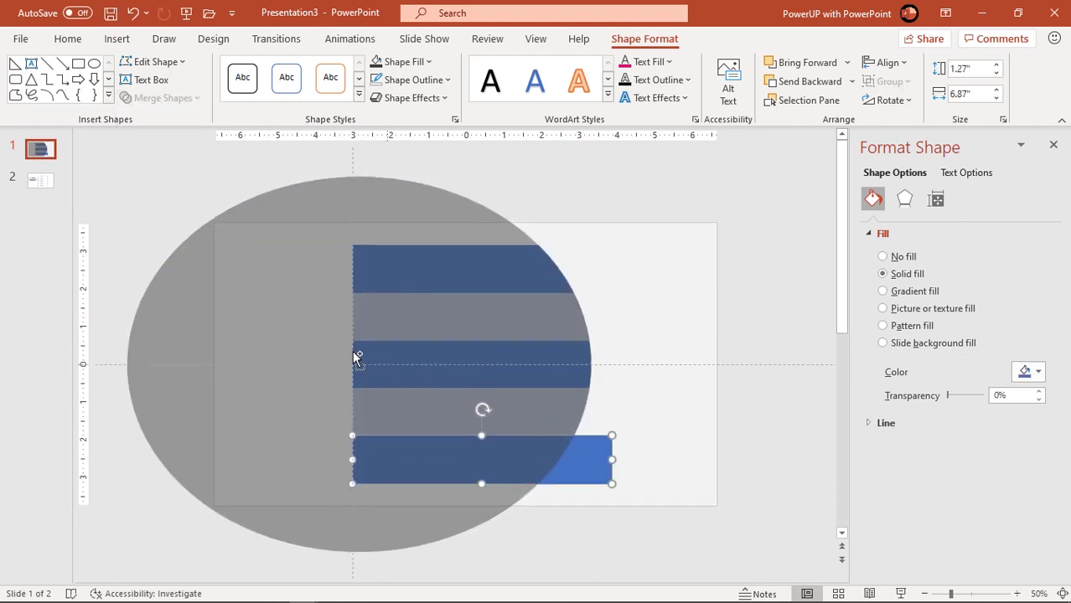
left_click(275, 316, "shift")
left_click(168, 99)
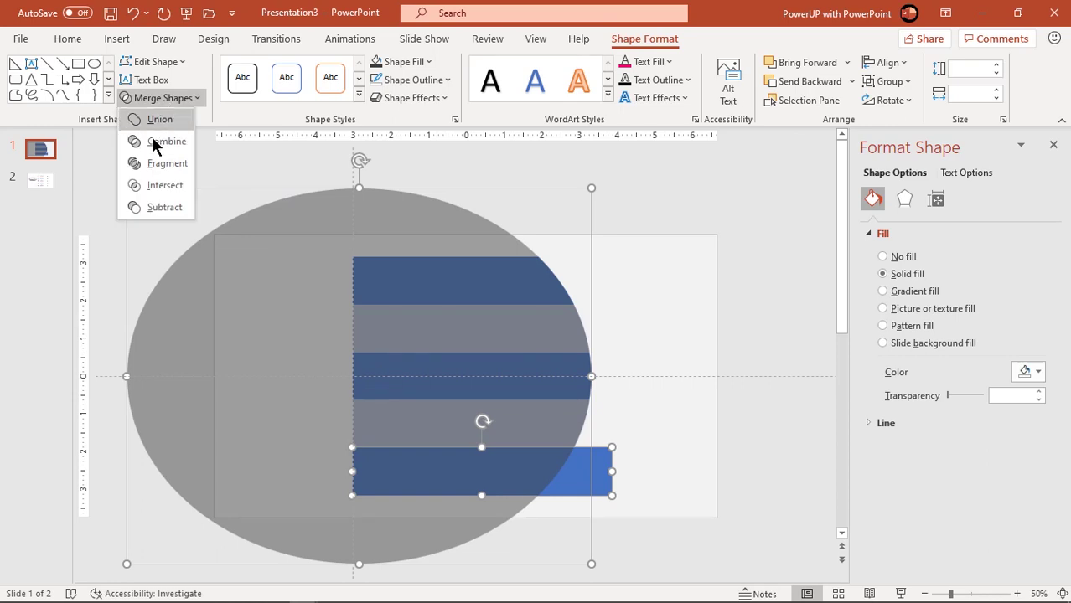
left_click(150, 183)
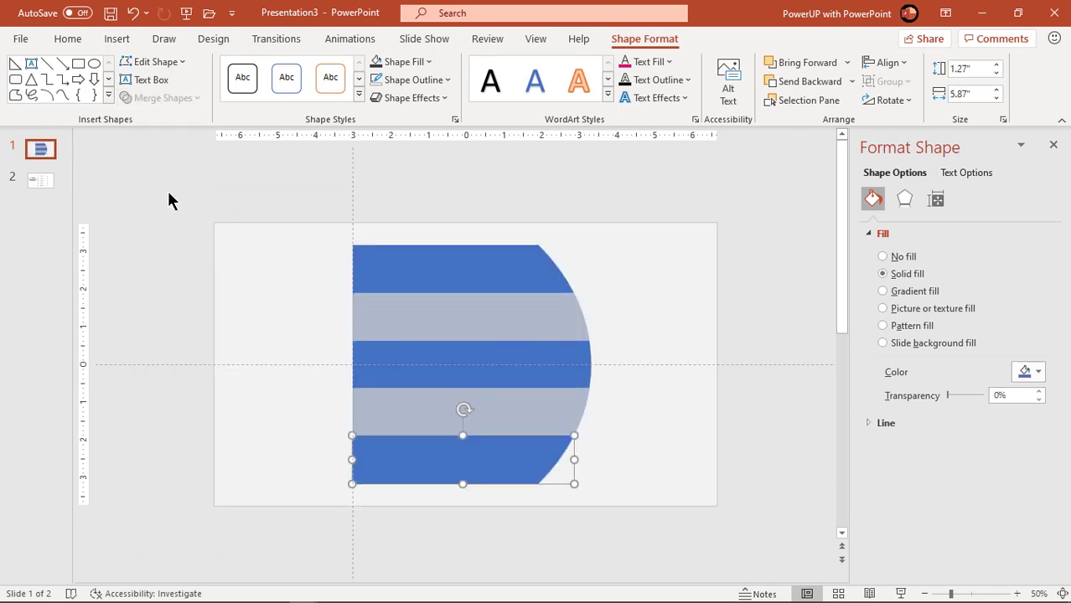
left_click(645, 450)
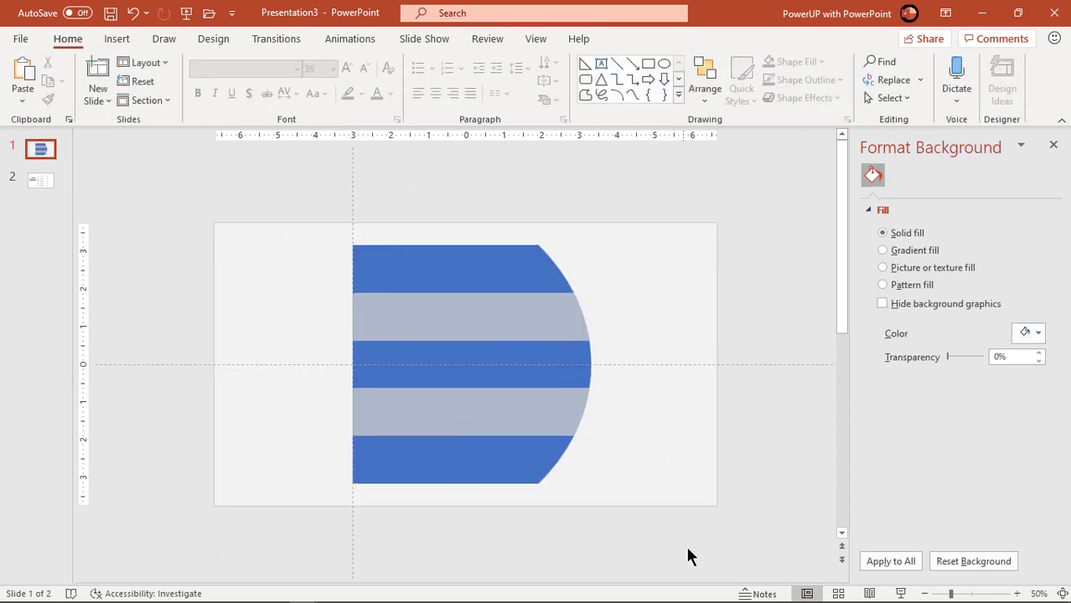
Step: Give all five stripes a left-to-right linear gradient with a light grey right stop
left_click_drag(687, 550, 279, 212)
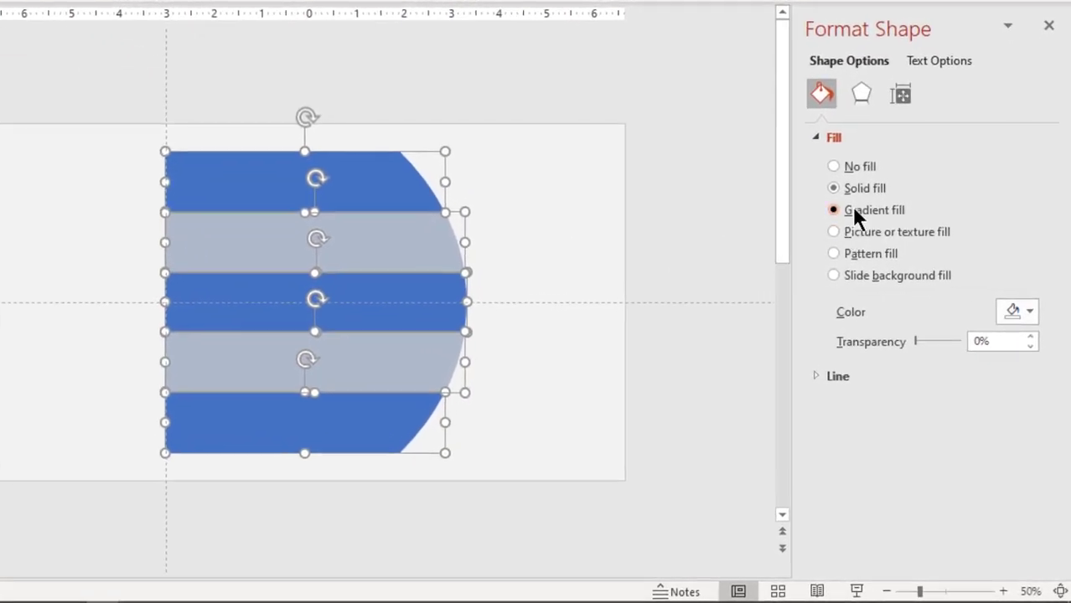
left_click(853, 210)
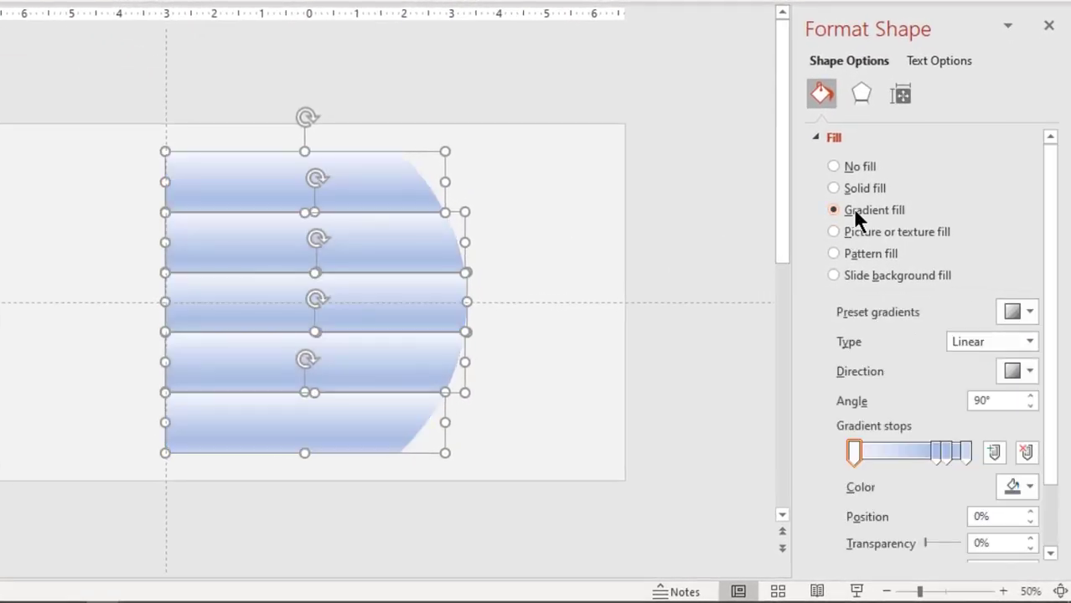
left_click(1020, 372)
left_click(1003, 408)
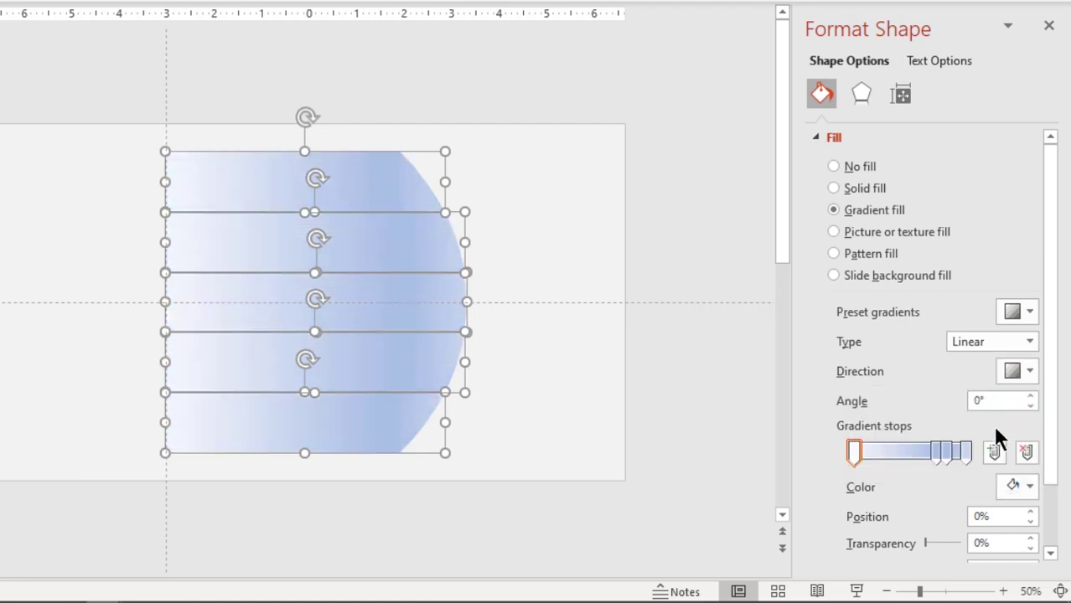
left_click(966, 453)
left_click(1025, 453)
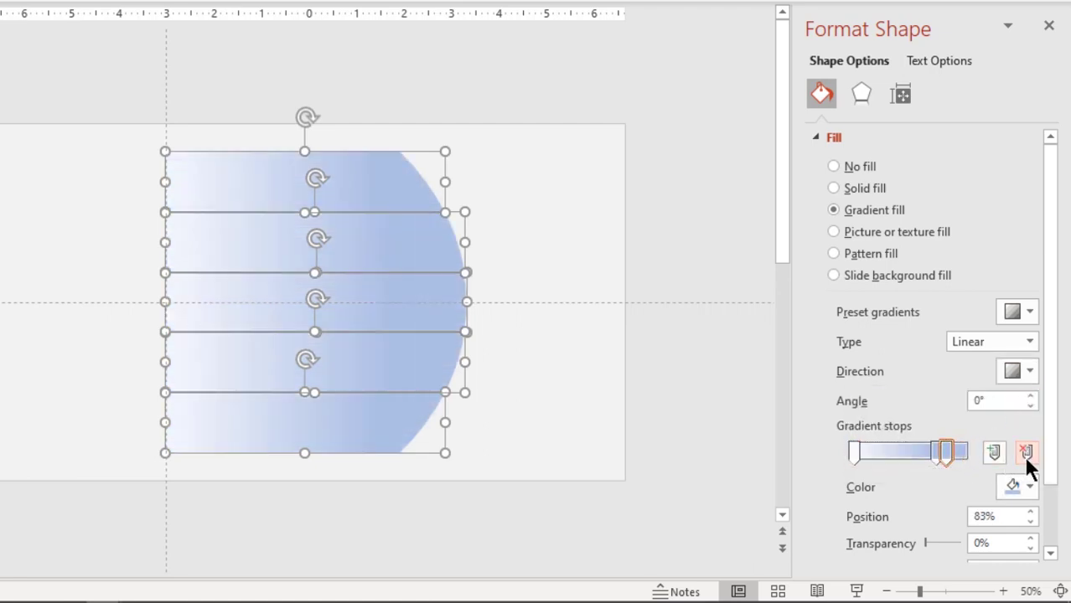
left_click(936, 452)
left_click_drag(934, 453, 965, 457)
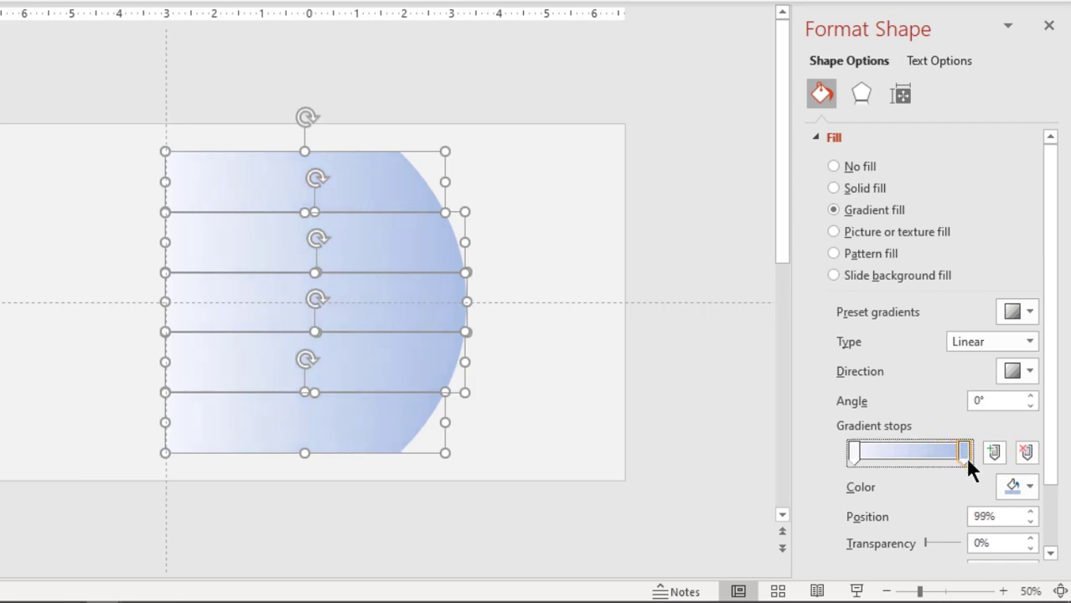
left_click(1028, 485)
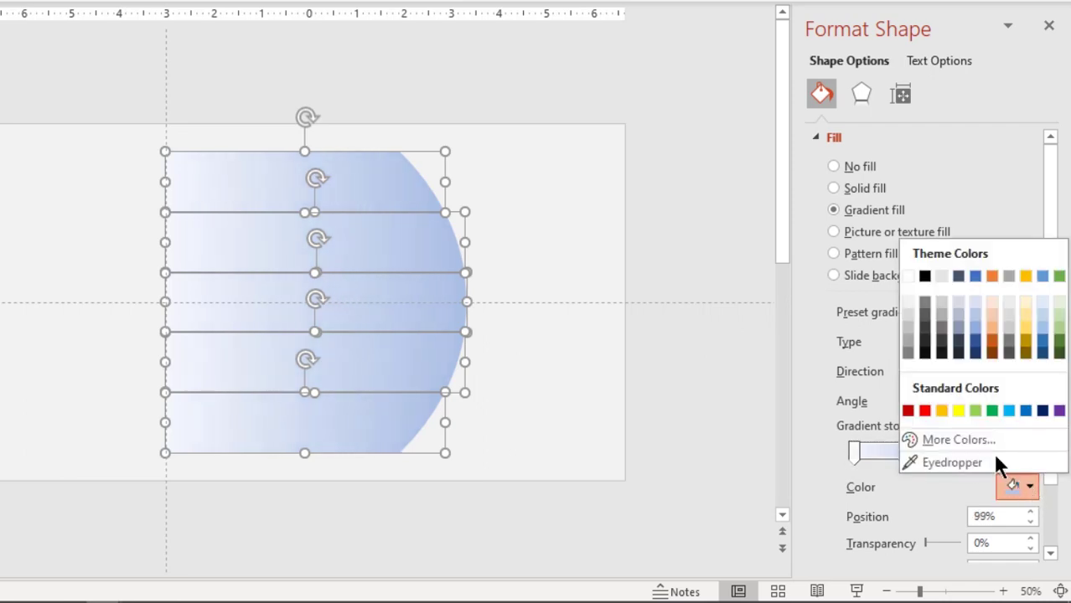
left_click(911, 317)
Step: Make the left gradient stop white at 16% and move the right stop to 84%
left_click(855, 452)
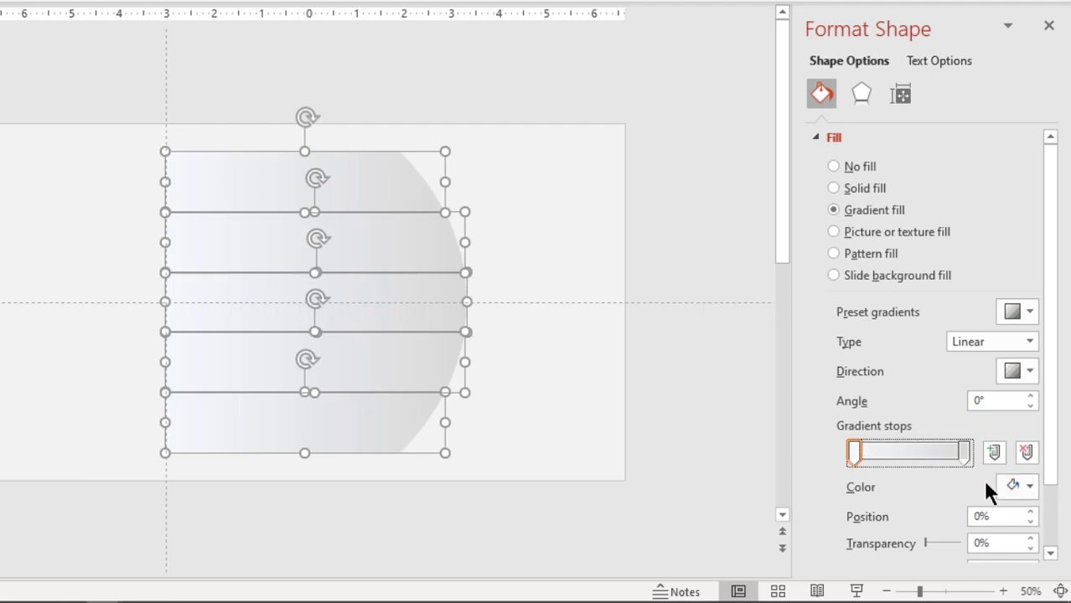
left_click(1019, 484)
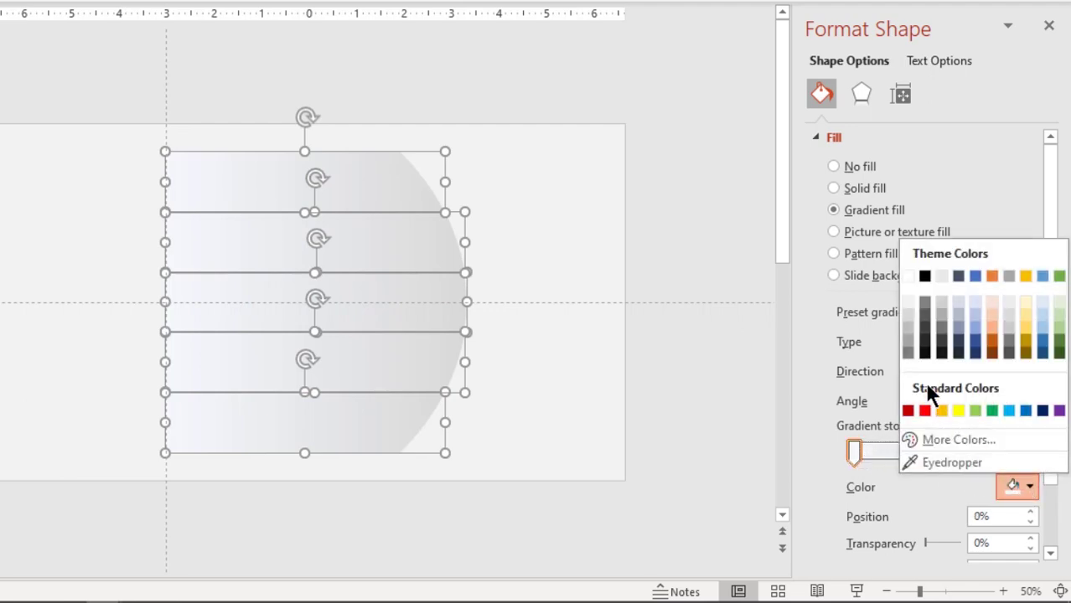
left_click(910, 305)
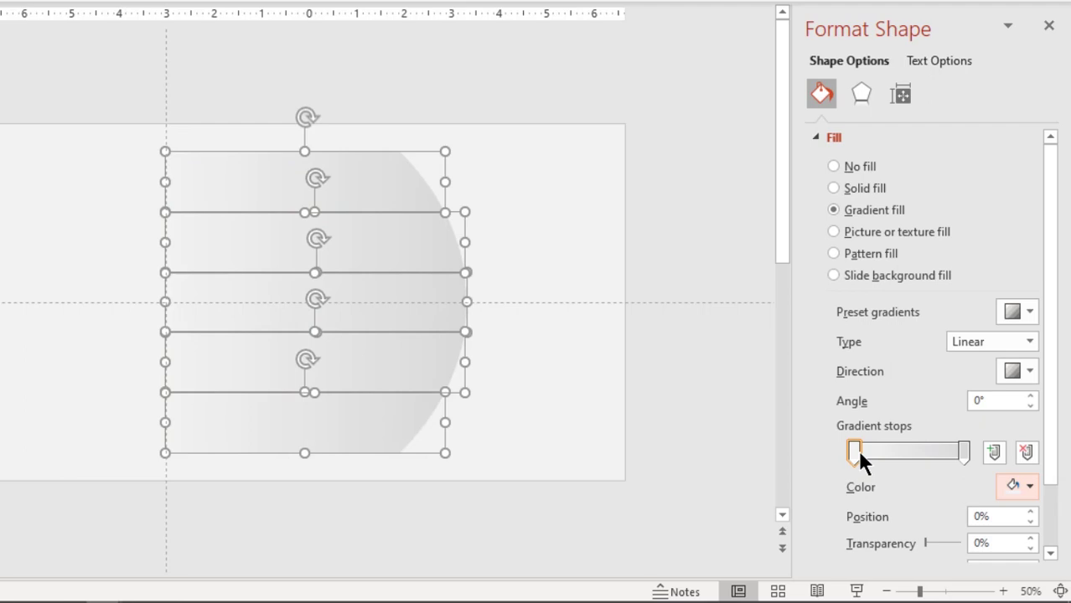
left_click_drag(858, 453, 872, 452)
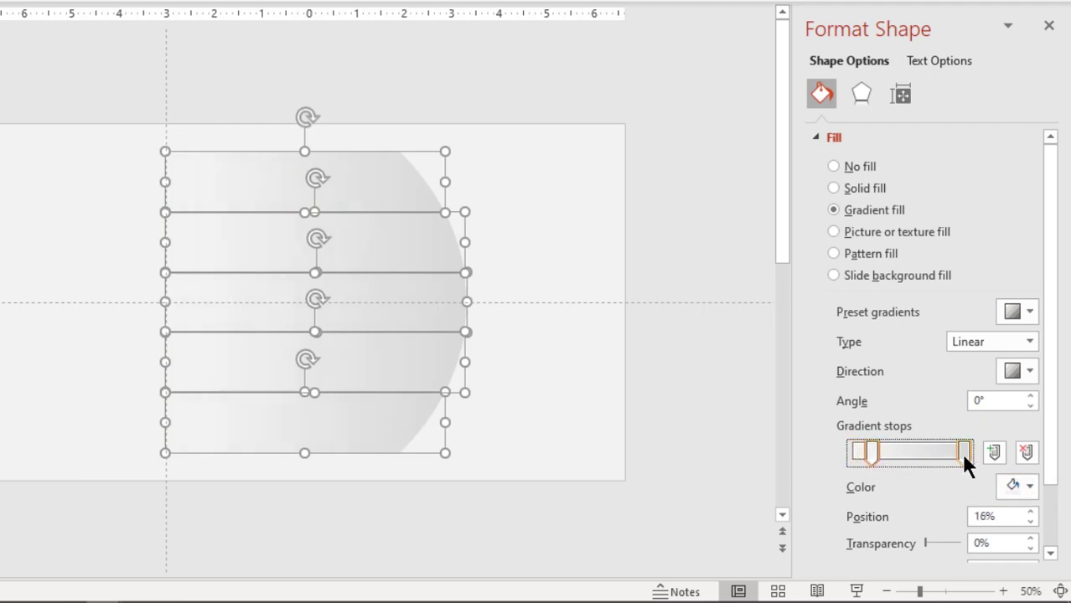
left_click_drag(961, 452, 946, 453)
left_click(813, 139)
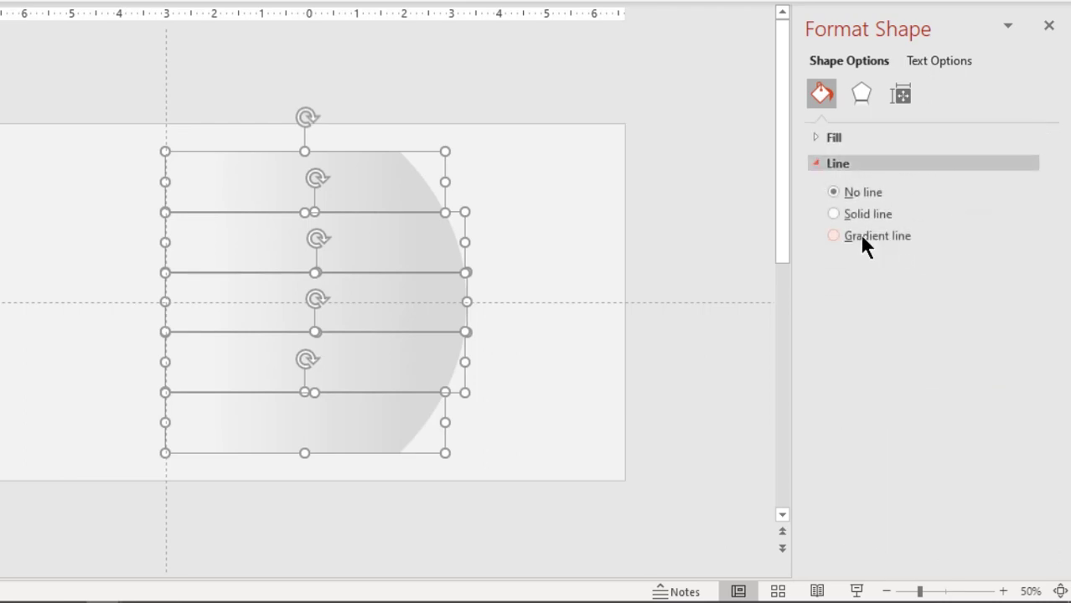
Step: Give the bands a two-stop gradient outline, dark first stop and near-white second stop
left_click(863, 241)
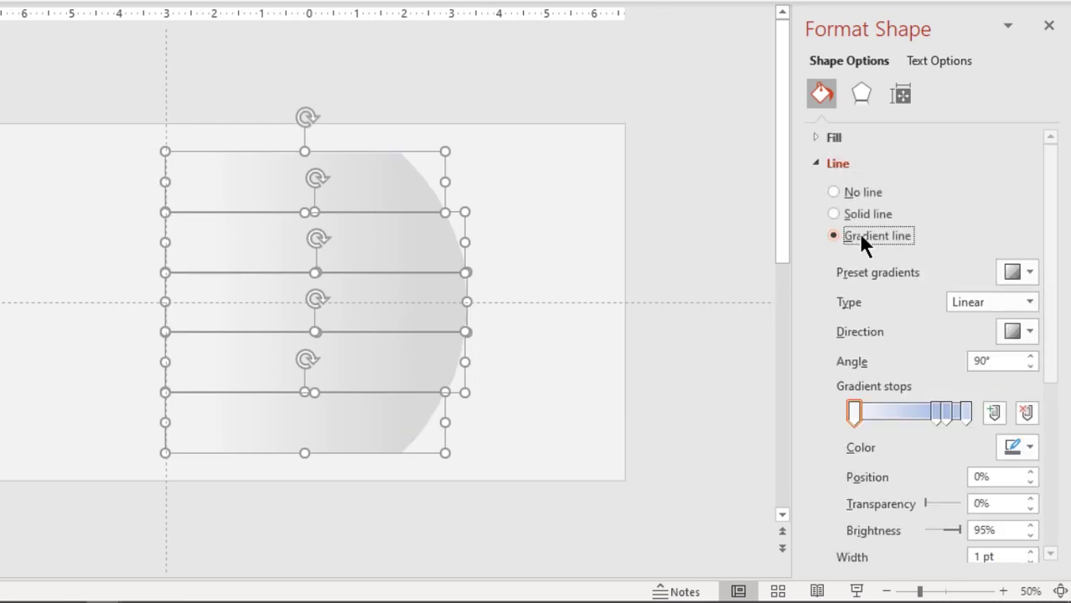
left_click(1022, 445)
left_click(925, 303)
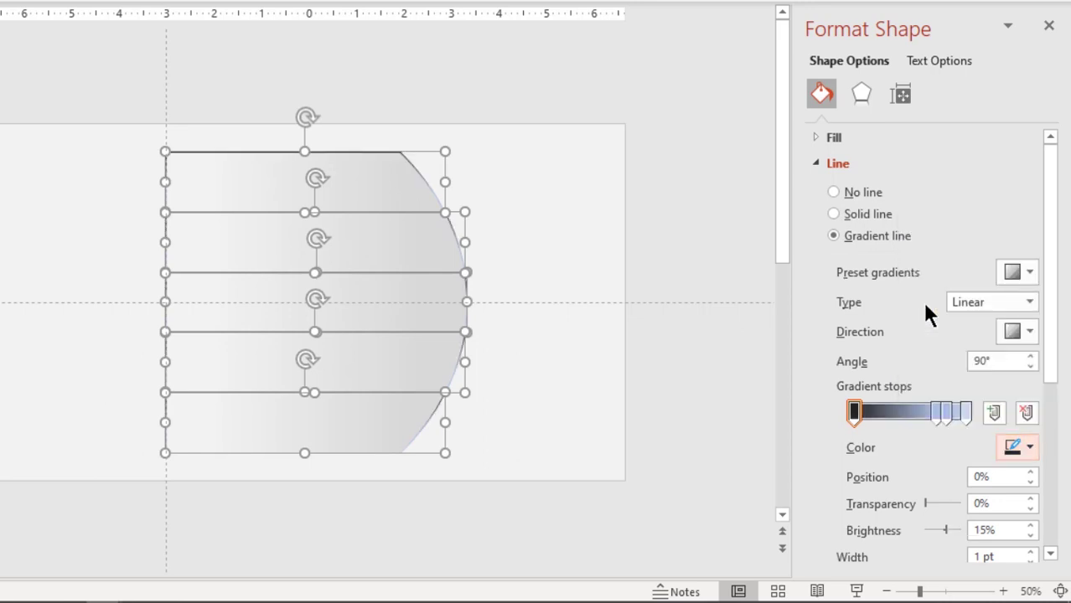
left_click(966, 410)
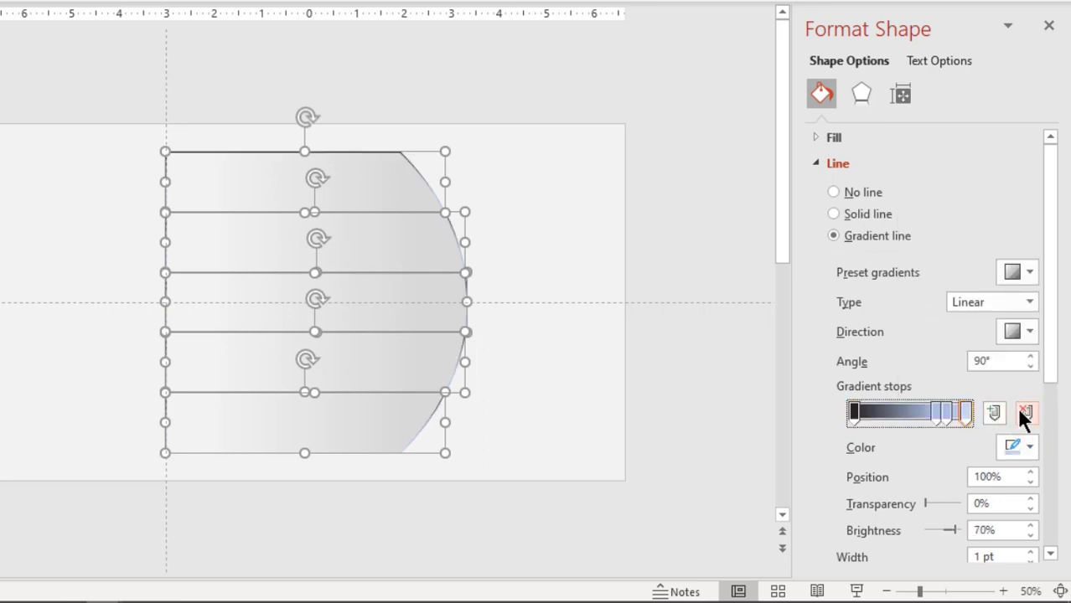
left_click(1018, 409)
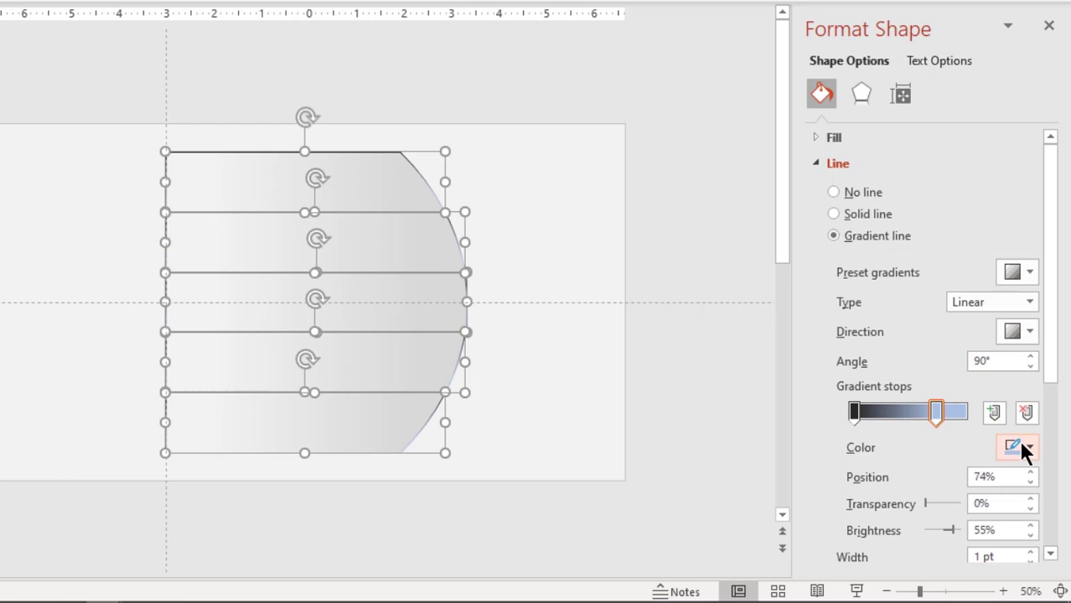
left_click(1021, 444)
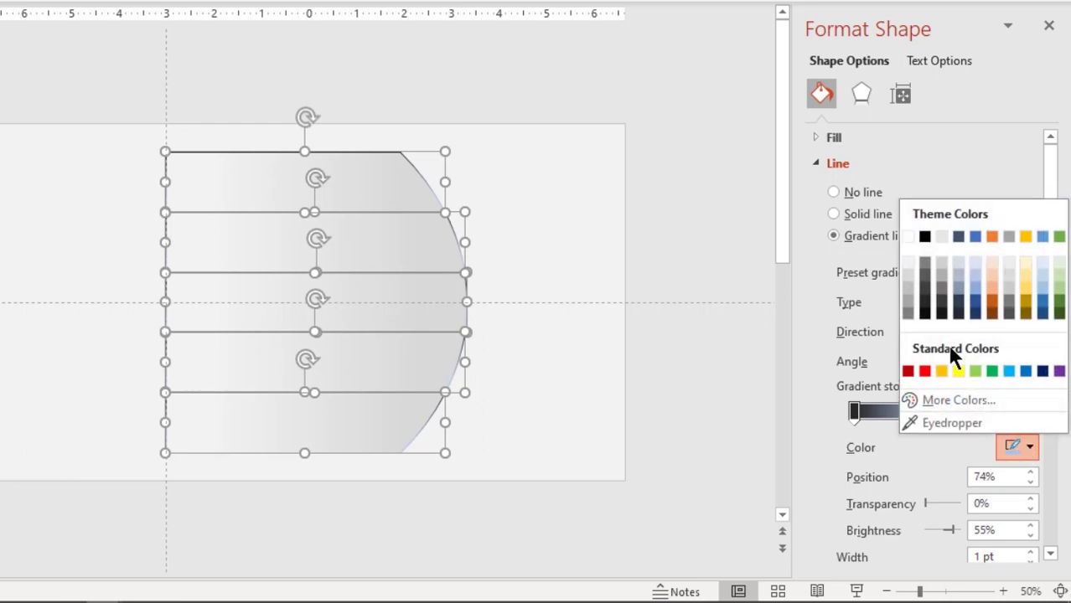
left_click(907, 263)
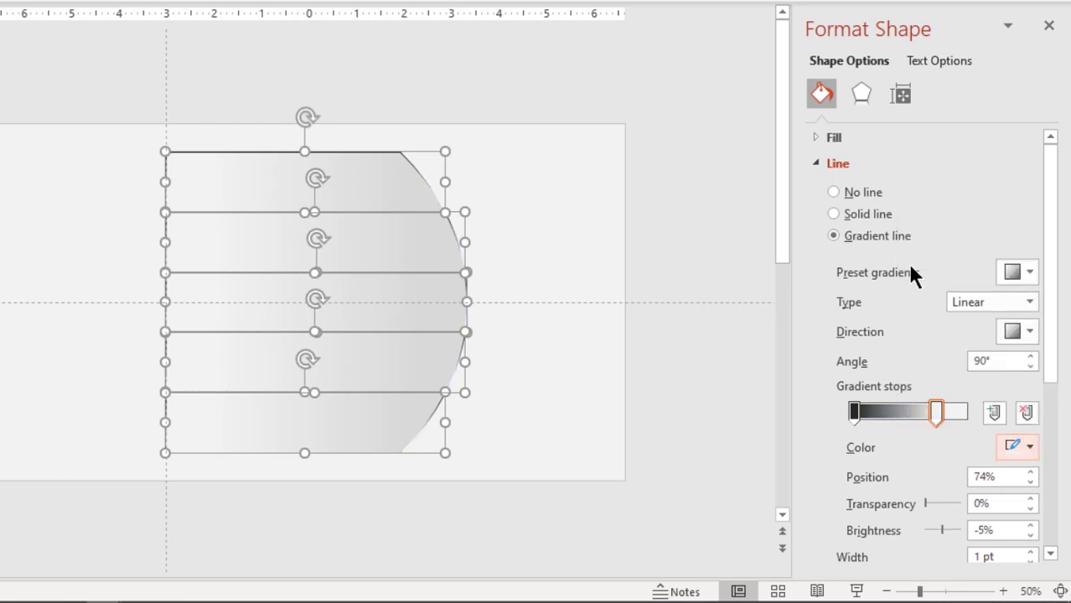
Step: Set the outline gradient angle to 170°, stops at 7% and 70%, first stop white
left_click(1030, 357)
left_click(1030, 357)
left_click(1029, 357)
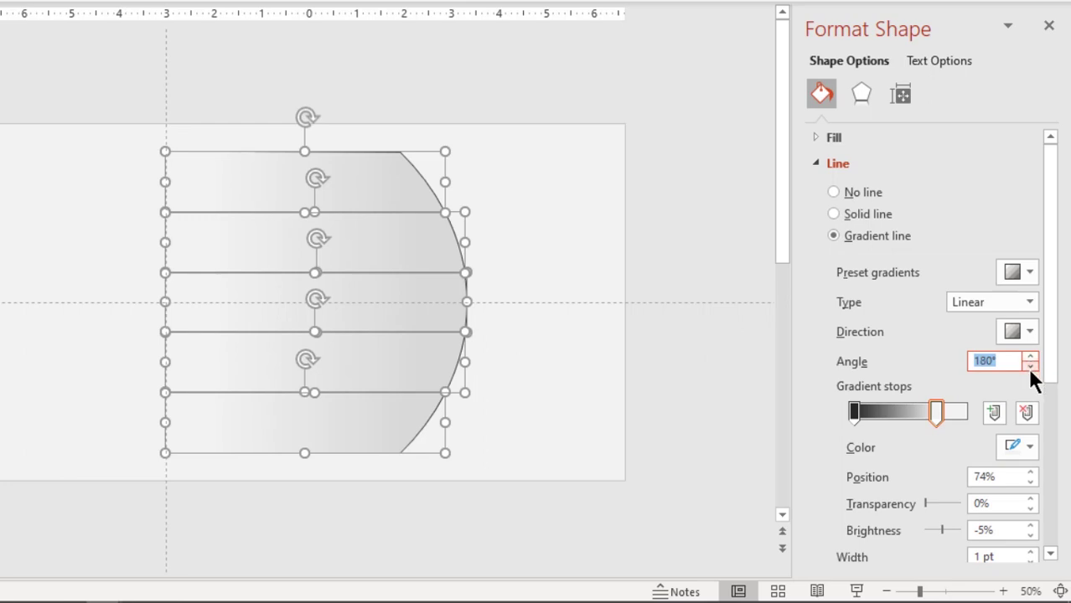
left_click(1029, 366)
left_click(855, 412)
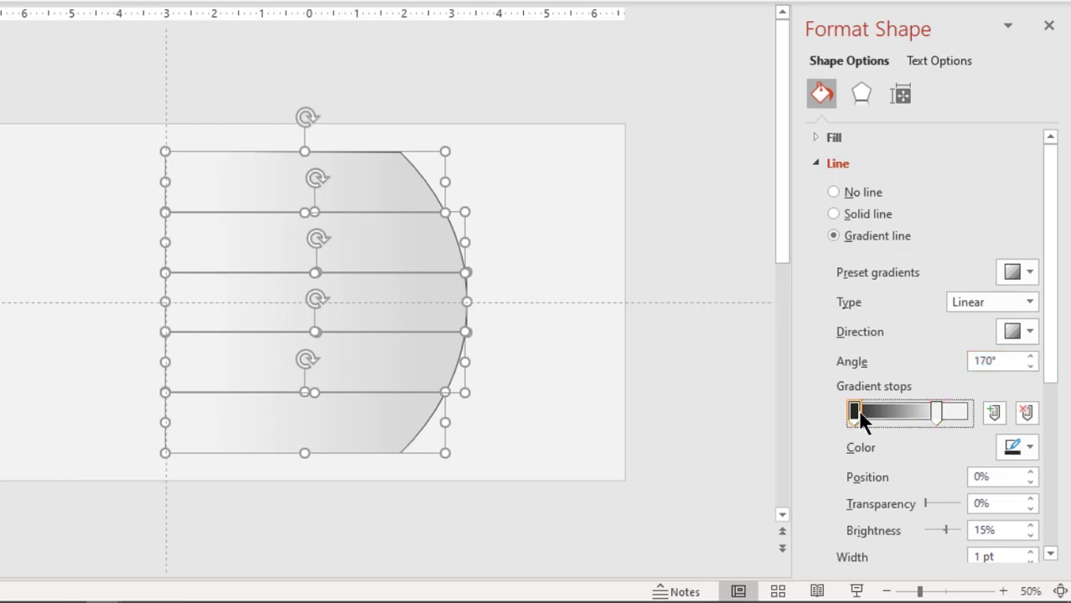
left_click_drag(859, 412, 863, 412)
left_click_drag(931, 410, 912, 414)
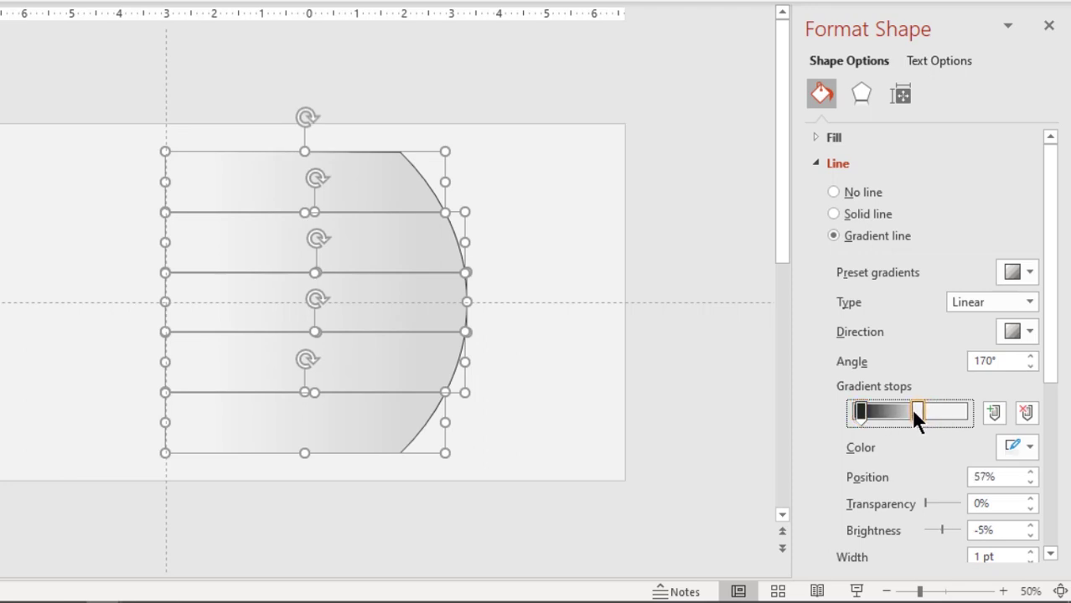
left_click(861, 411)
left_click(1013, 445)
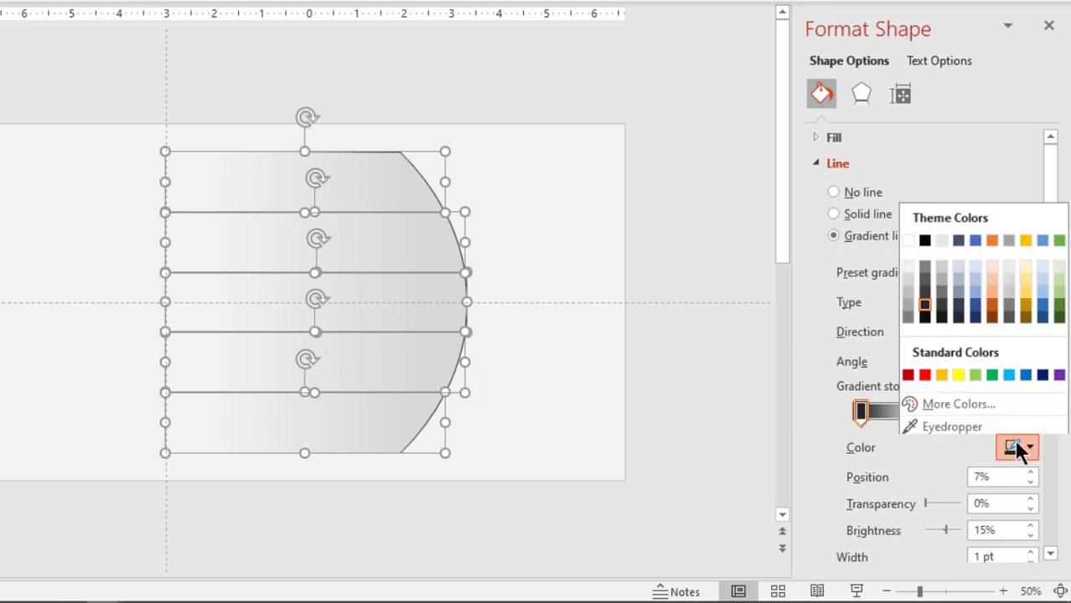
left_click(908, 236)
left_click(596, 385)
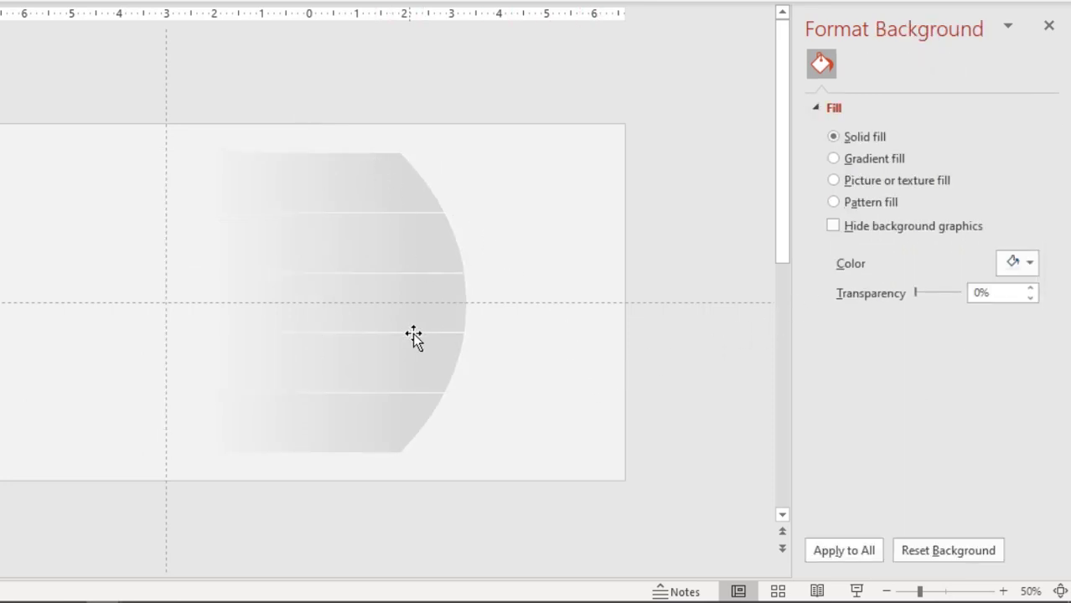
Step: Select all five bands and set their outline width to 1.75 pt
left_click_drag(588, 504, 120, 115)
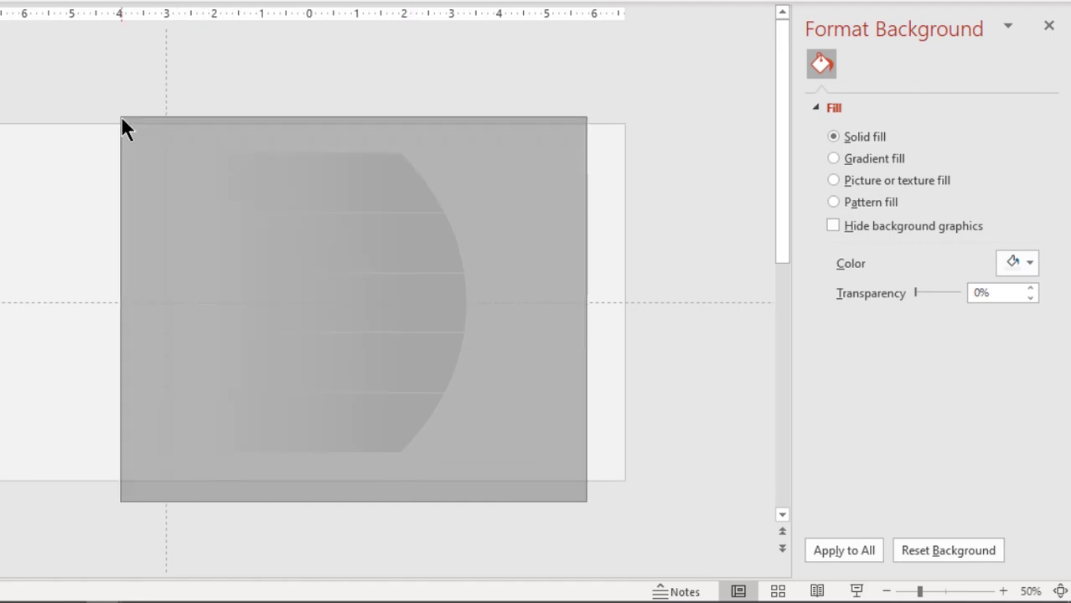
left_click(813, 137)
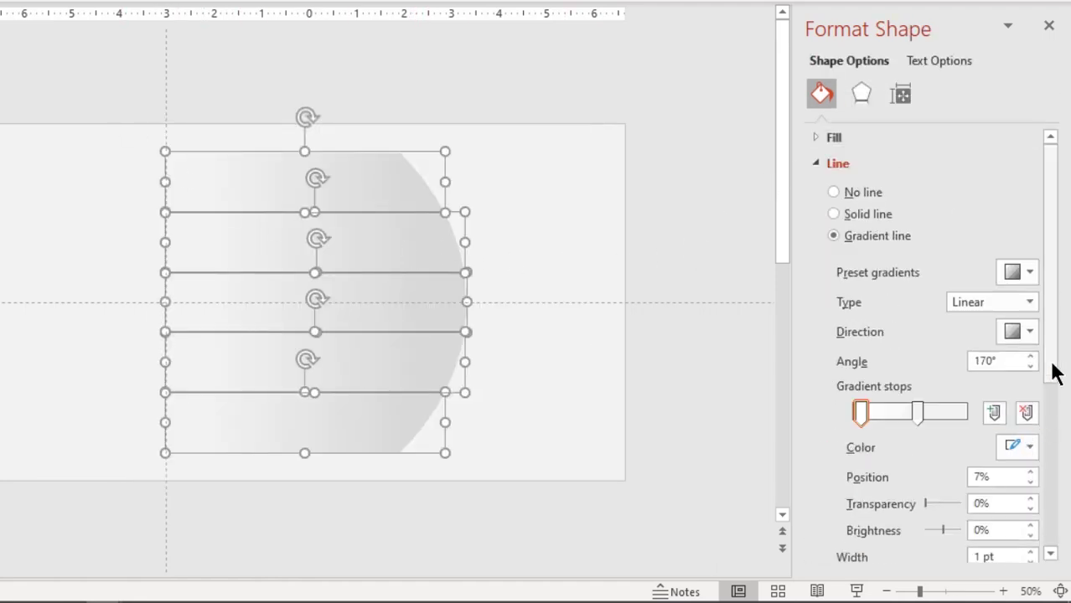
left_click_drag(1051, 370, 1049, 434)
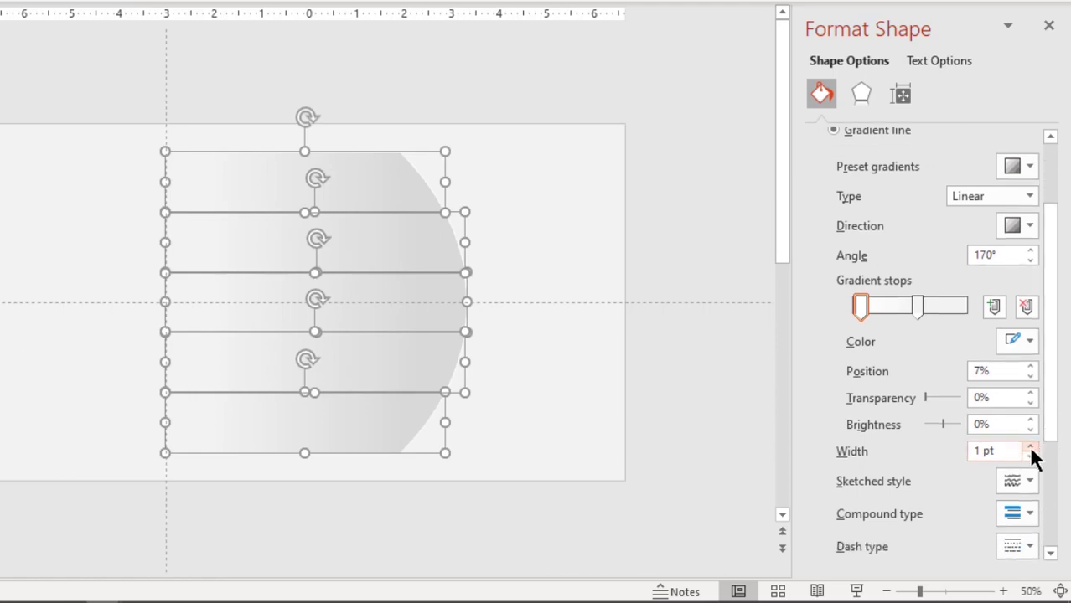
left_click(1029, 447)
left_click(723, 427)
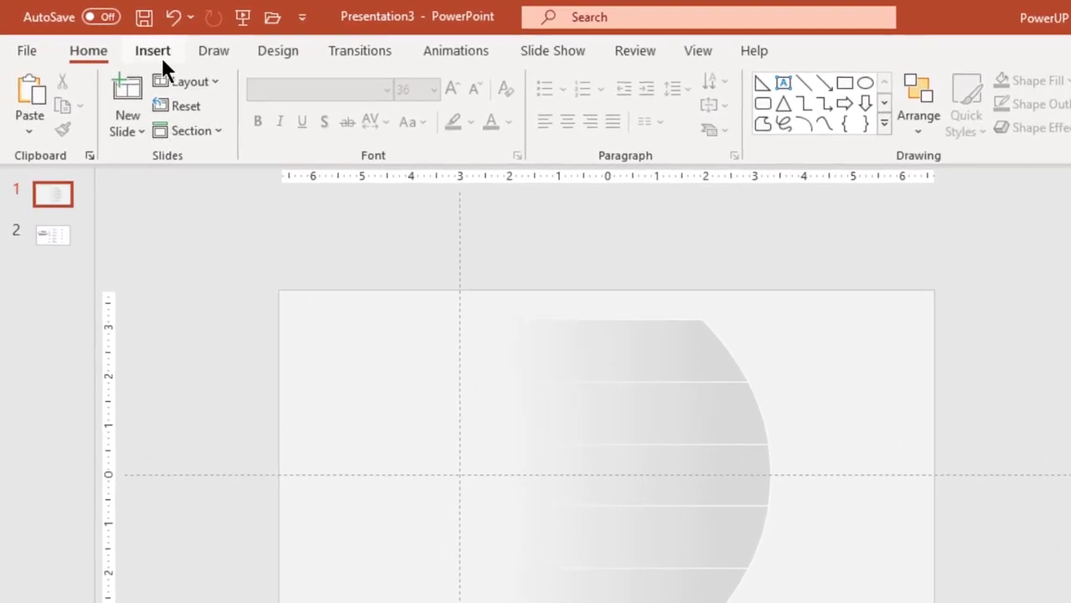
Step: Draw a tall right triangle on the slide's left and remove its outline
left_click(118, 40)
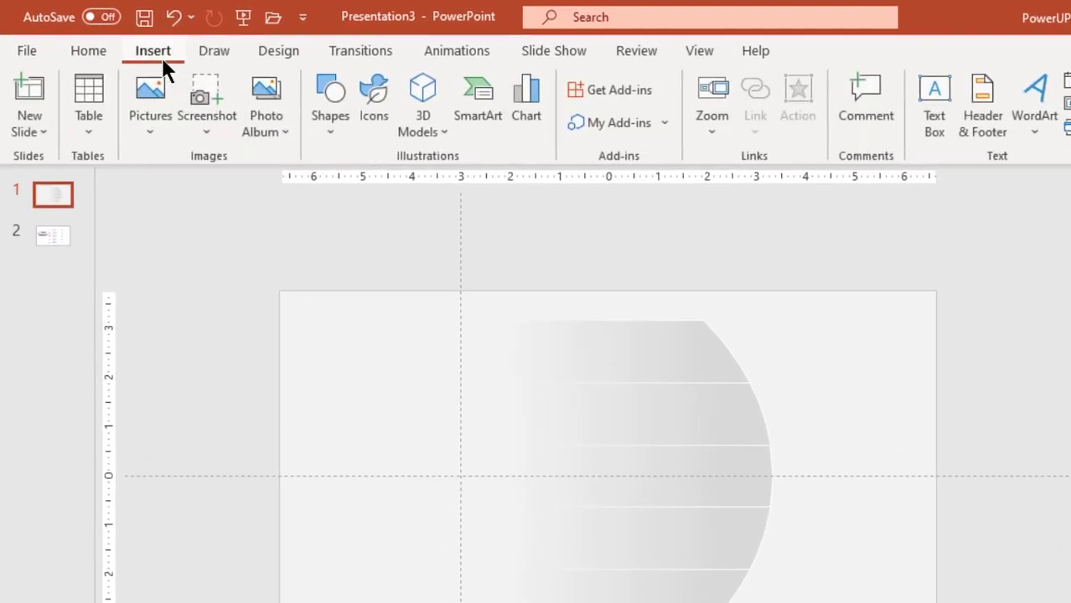
left_click(342, 131)
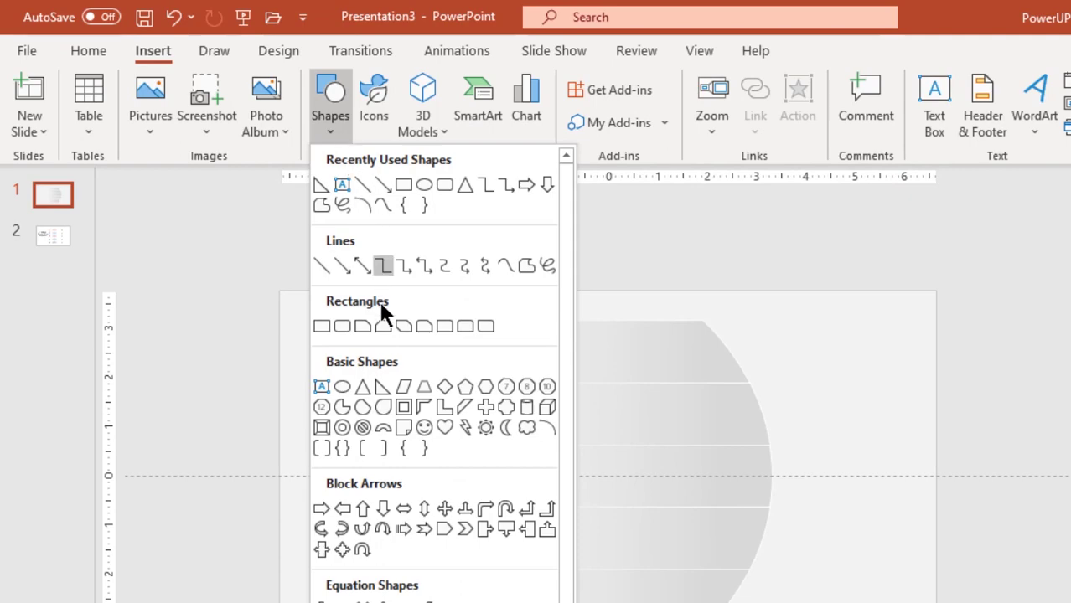
left_click(381, 390)
left_click_drag(263, 245, 329, 492)
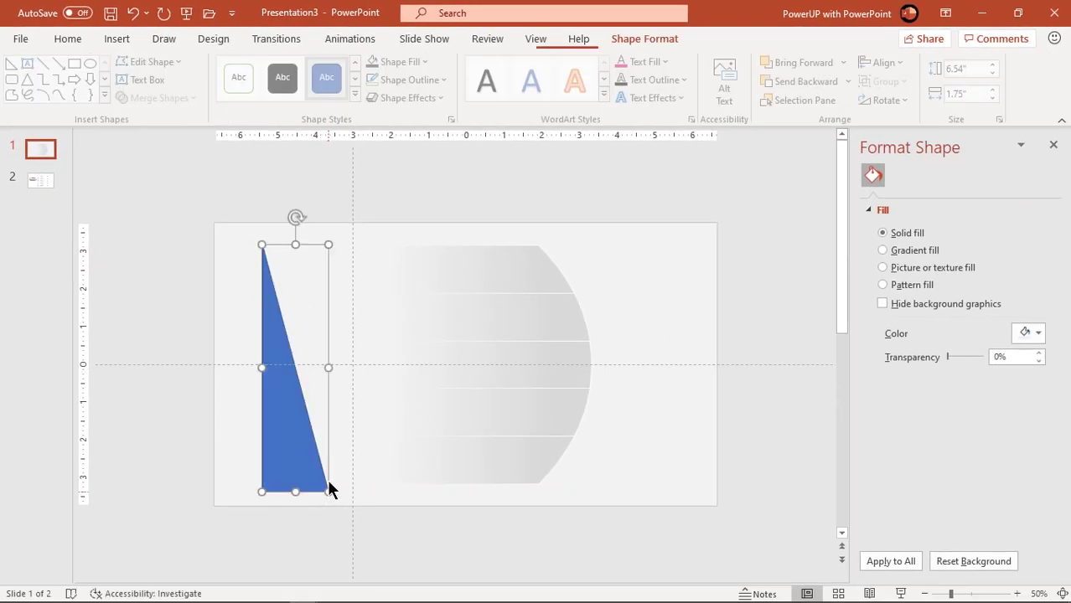
left_click(410, 79)
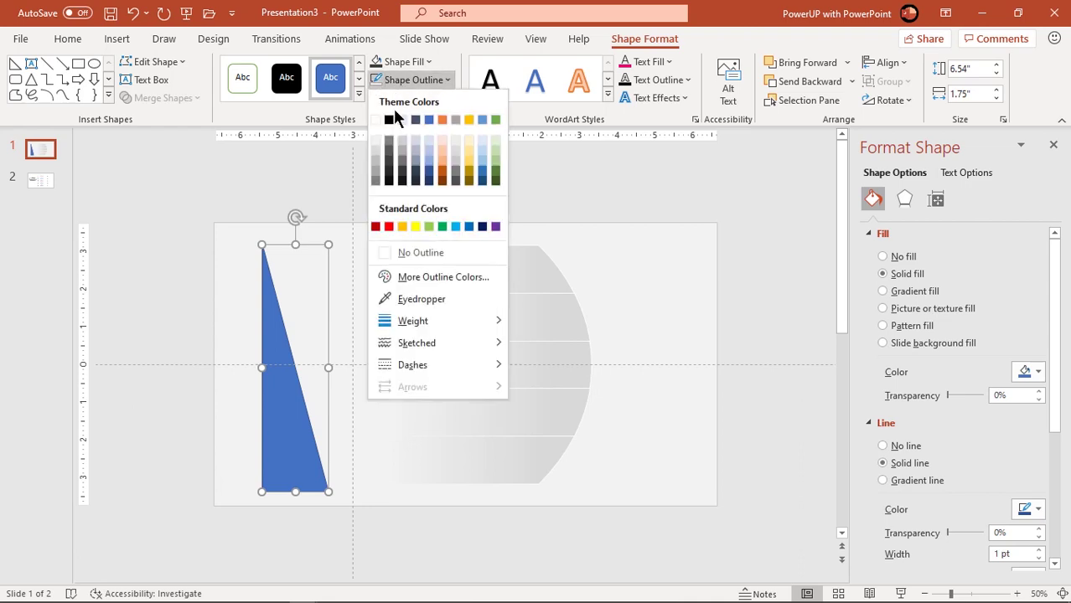
left_click(408, 252)
Step: Move the triangle to the bands' right edge and flip it horizontally
left_click_drag(285, 369, 588, 333)
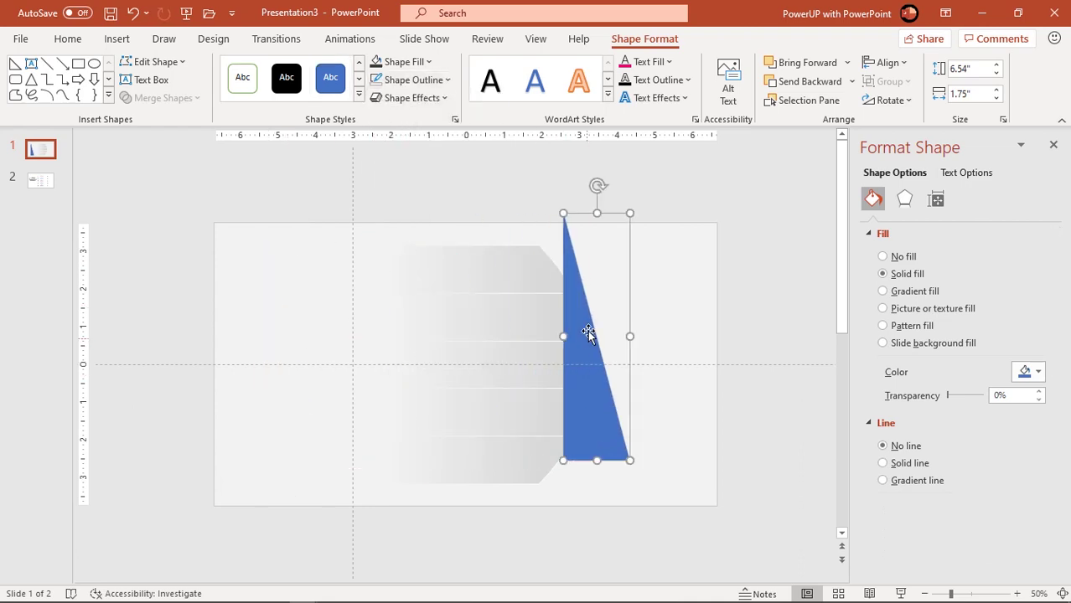
left_click(890, 104)
left_click(879, 187)
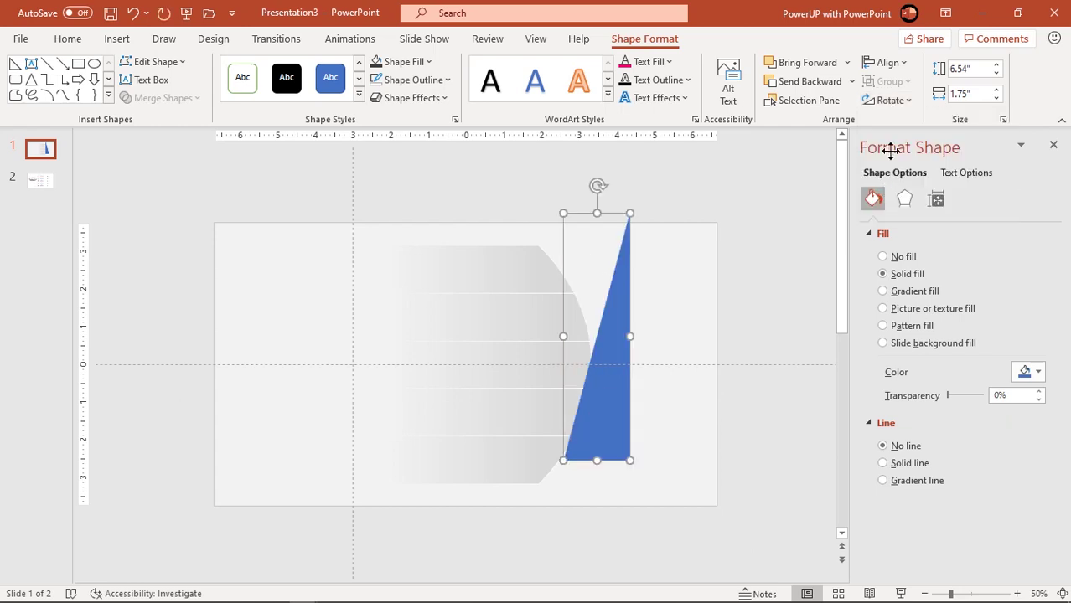
left_click(893, 103)
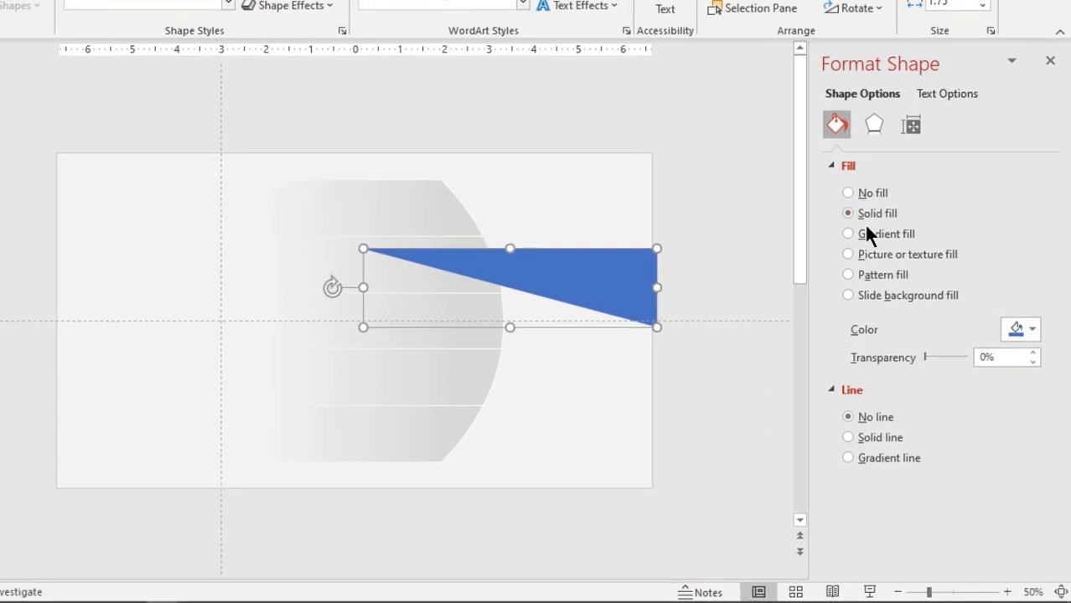
Step: Give the triangle a linear gradient fill from black at an 80° angle
left_click(867, 234)
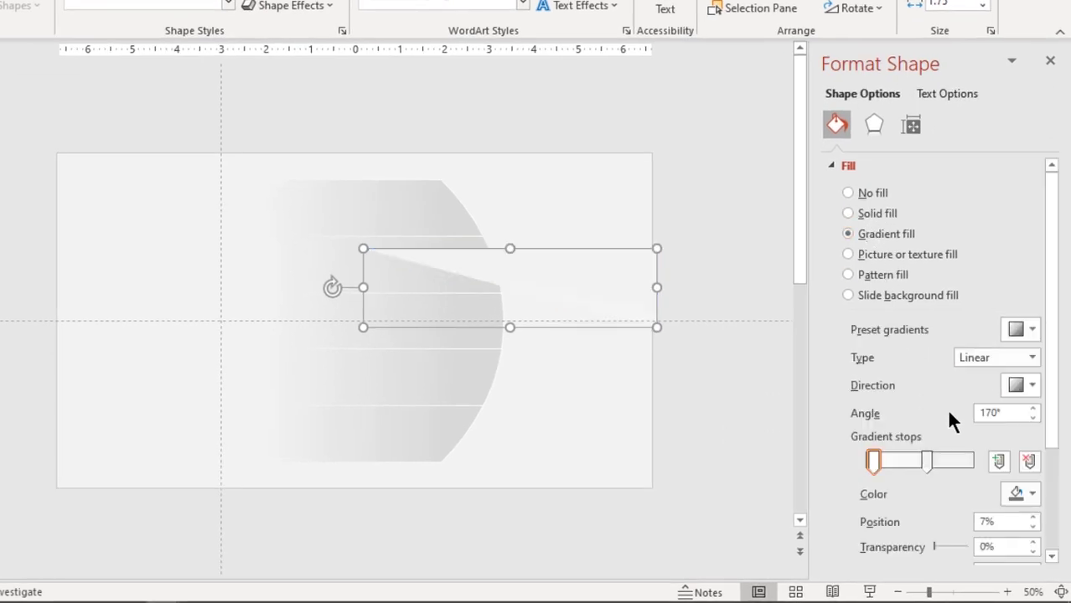
left_click(1026, 494)
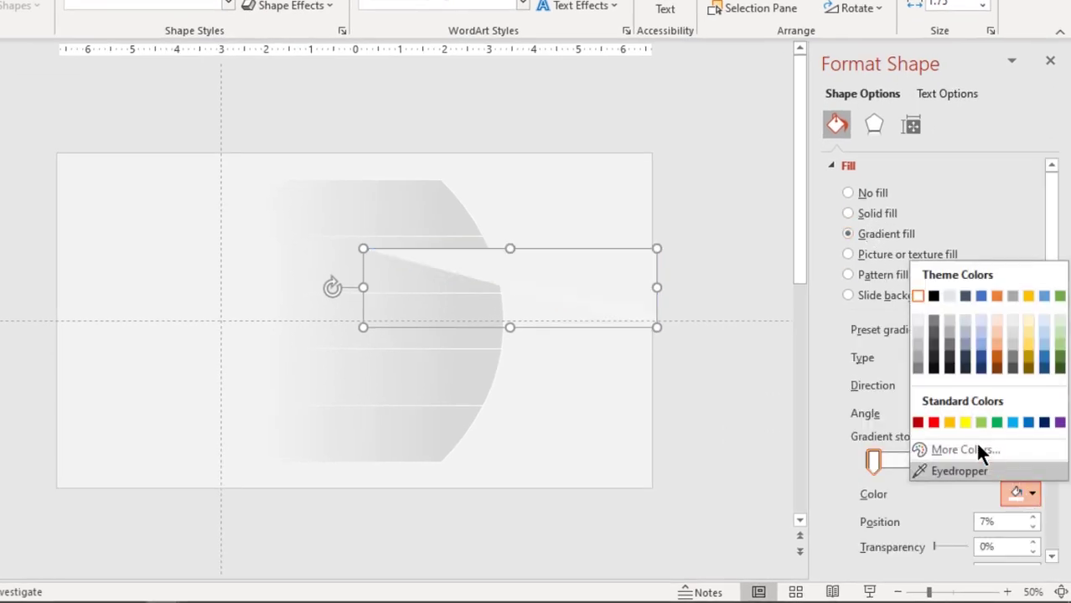
left_click(933, 363)
left_click(1018, 386)
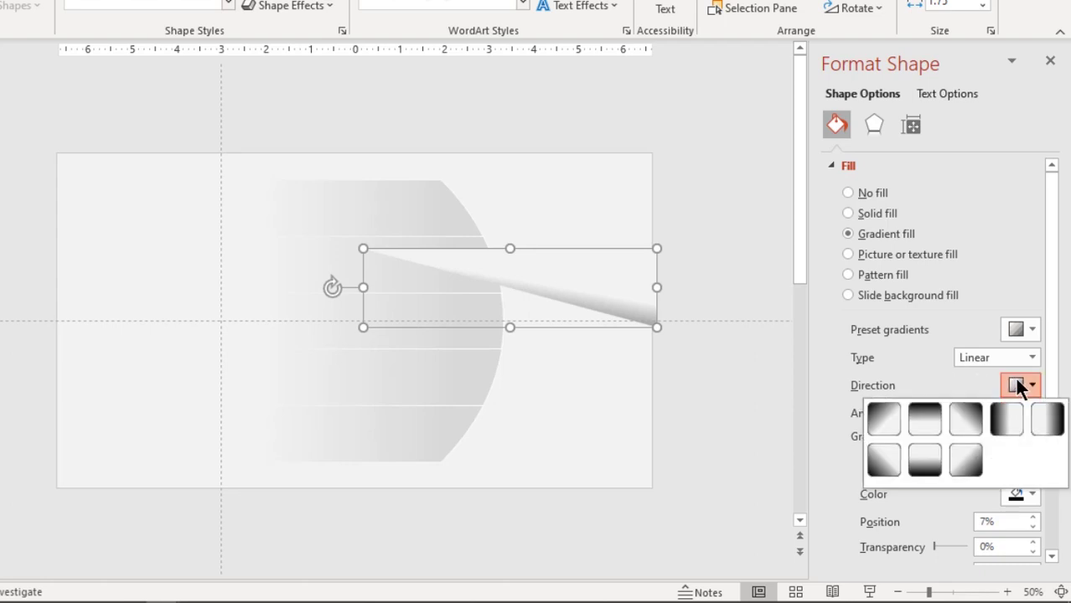
left_click(1010, 415)
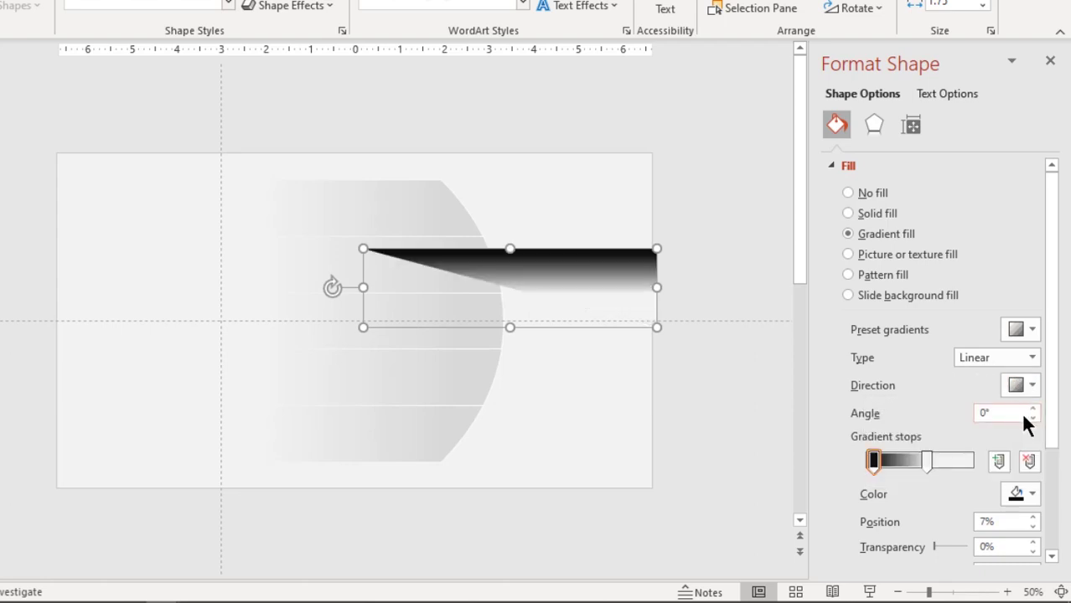
left_click(1033, 408)
left_click(1033, 408)
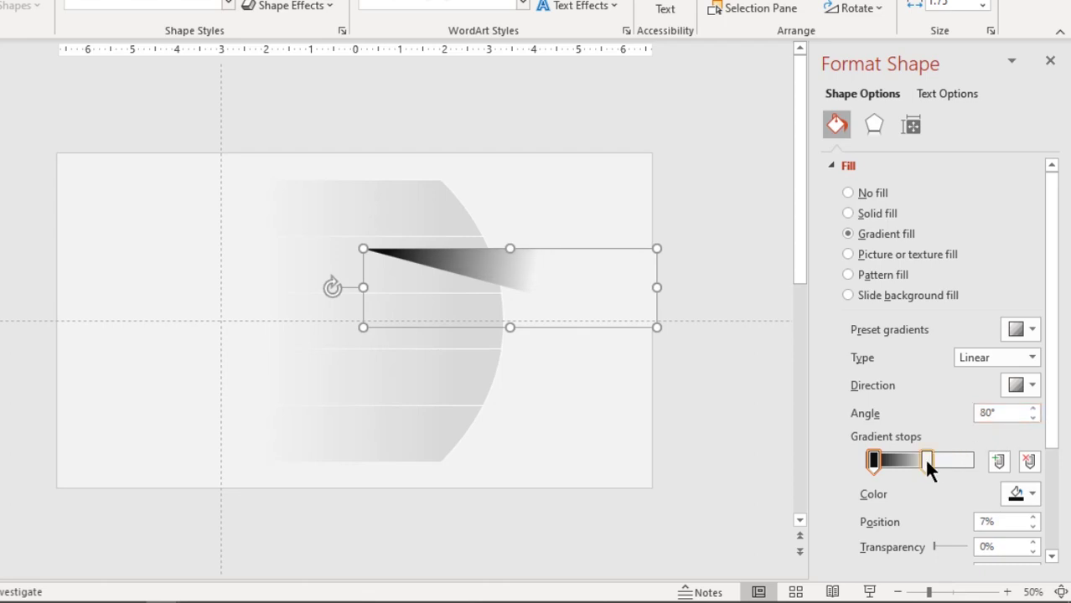
Step: Stretch the gradient across the shape, add a middle stop, and make the right end 100% transparent
left_click_drag(925, 459, 971, 461)
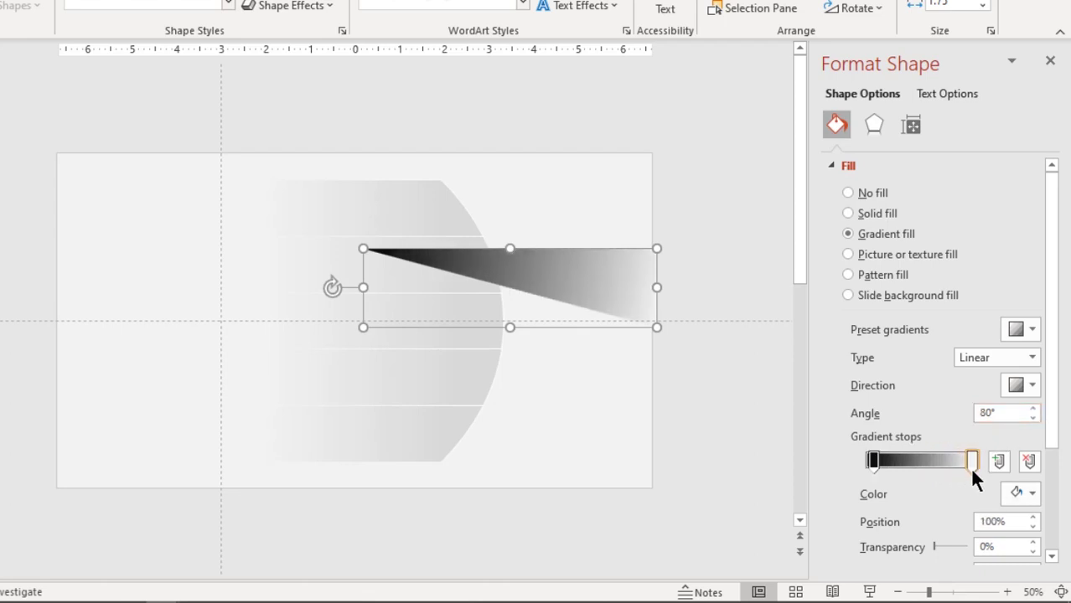
left_click(927, 462)
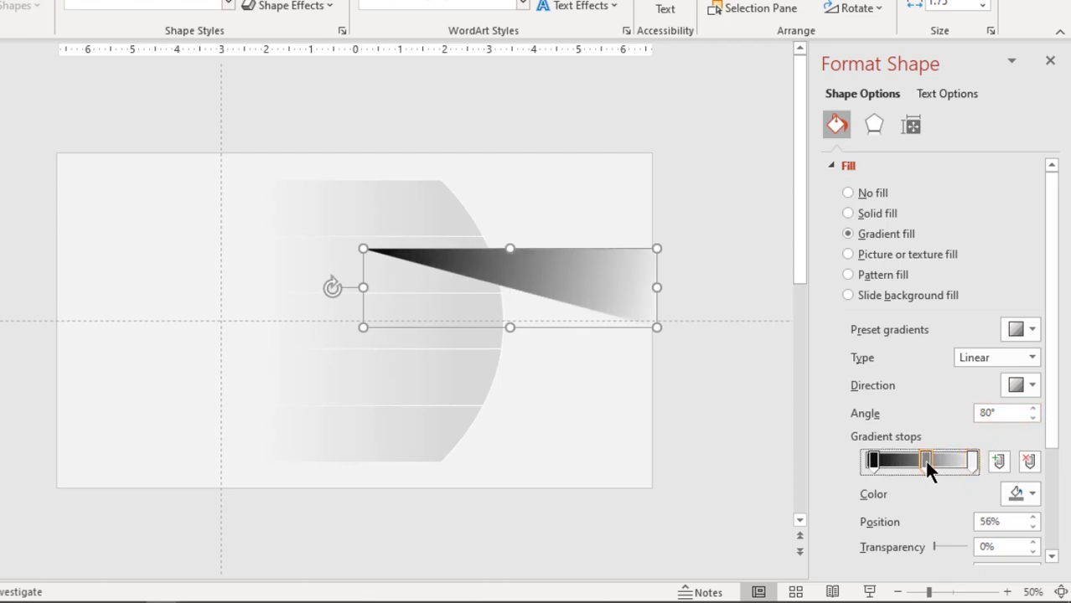
left_click(971, 459)
left_click_drag(935, 547, 988, 546)
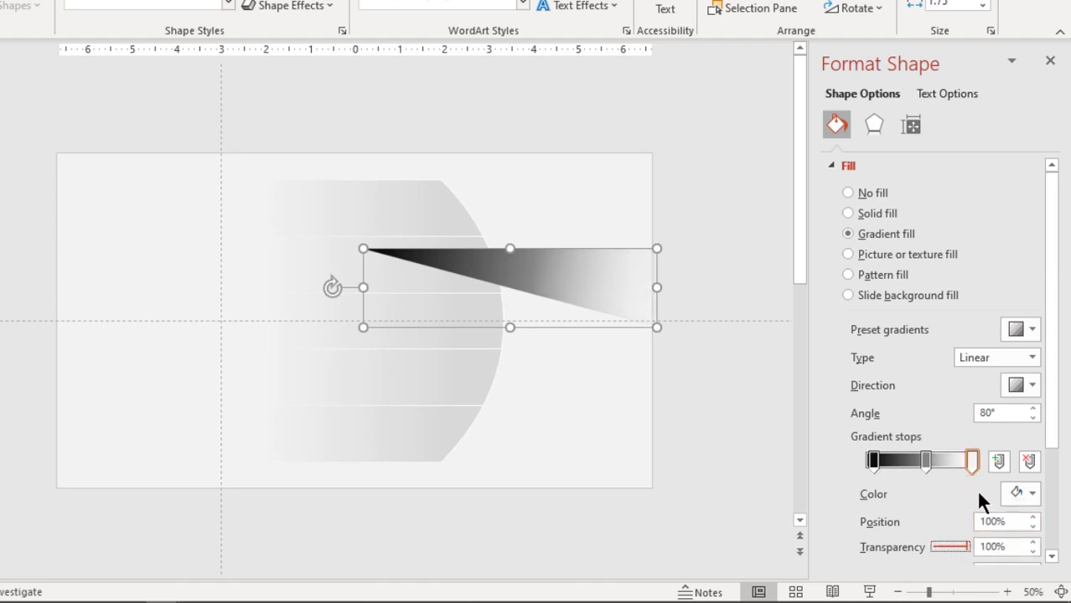
left_click_drag(973, 459, 906, 465)
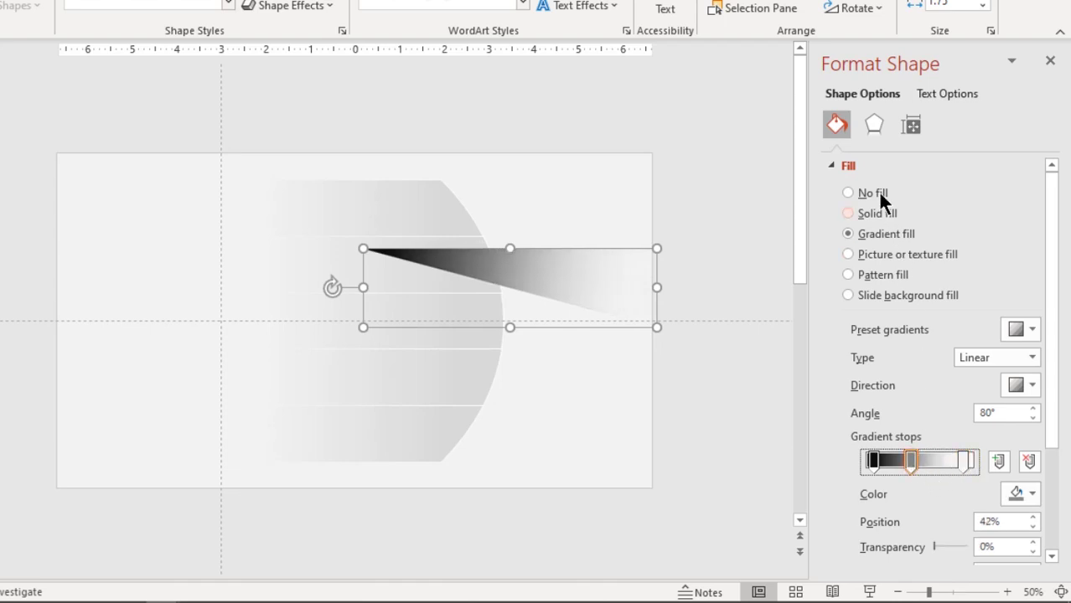
Step: Give the wedge 20 pt soft edges and stretch it further left
left_click(873, 125)
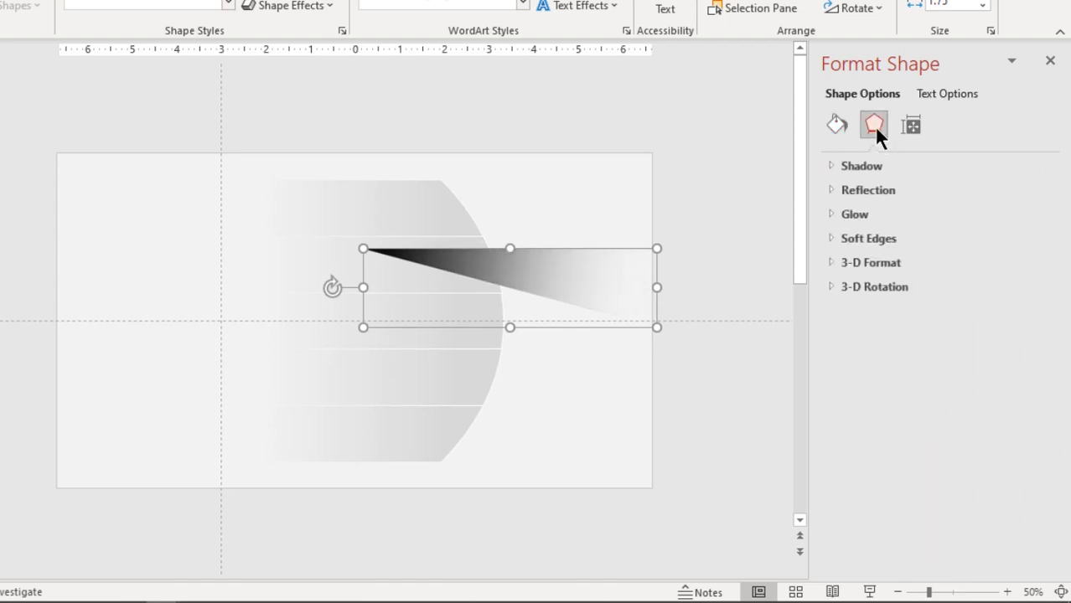
left_click(858, 239)
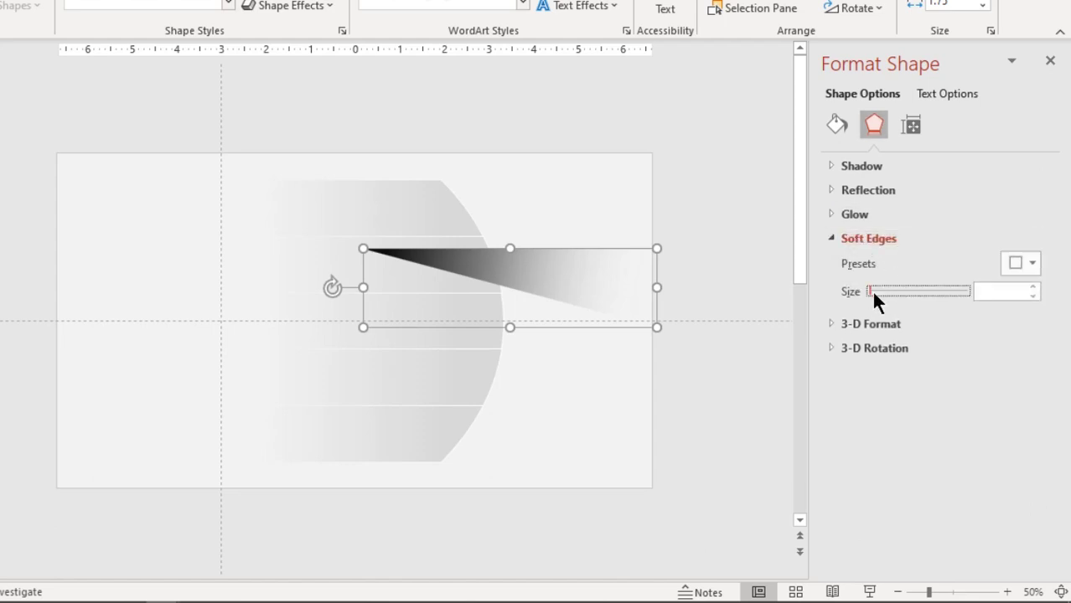
left_click_drag(871, 289, 889, 294)
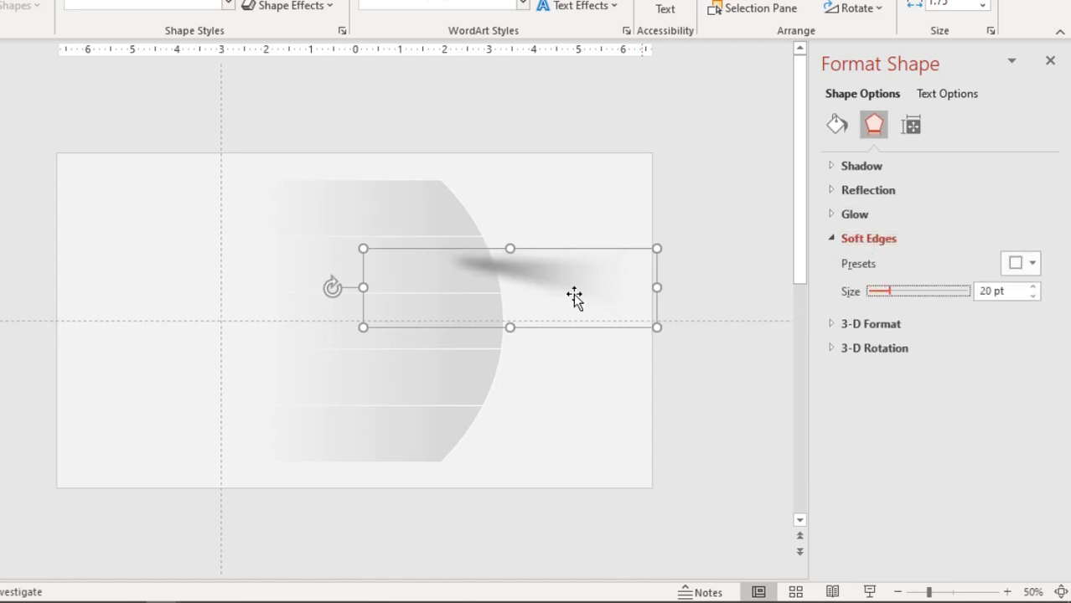
left_click_drag(364, 287, 286, 285)
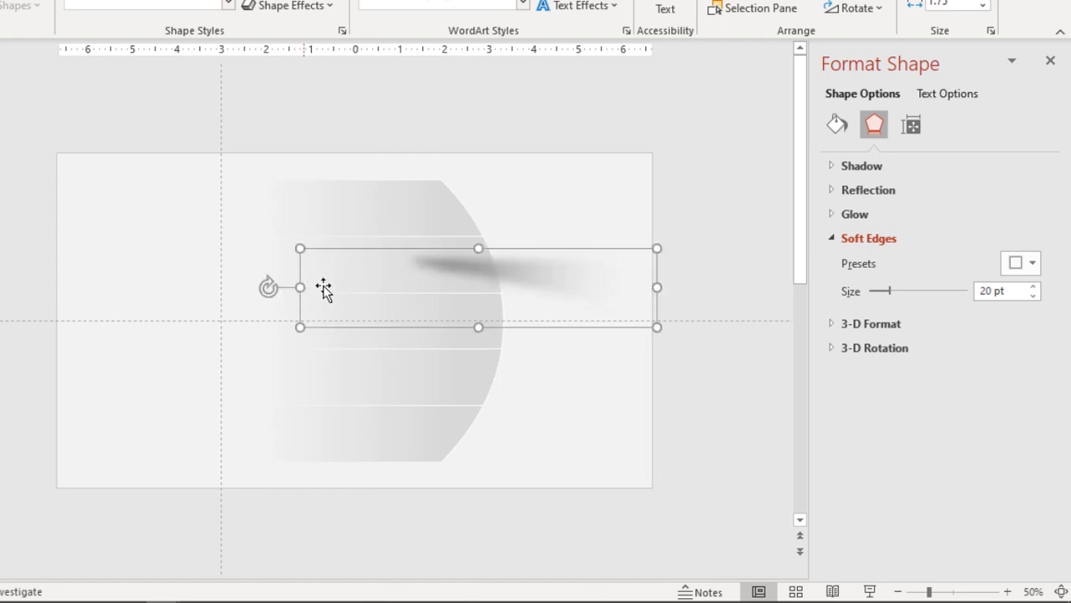
left_click_drag(480, 325, 478, 321)
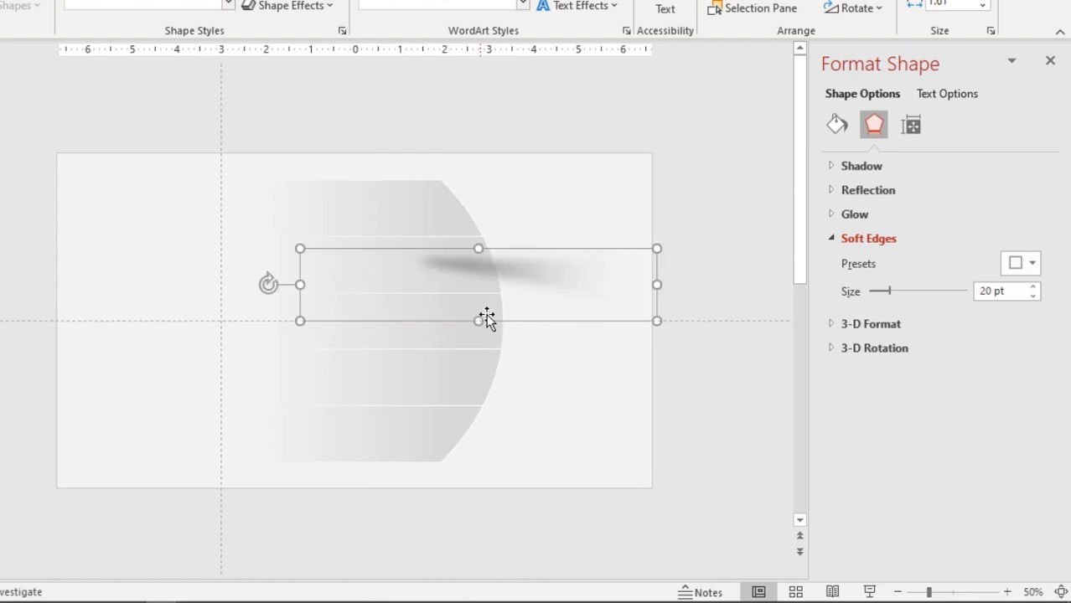
Step: Darken the shadow's middle stop, then widen and slide the shadow along the top band's lower edge
left_click(837, 124)
left_click_drag(911, 460, 921, 460)
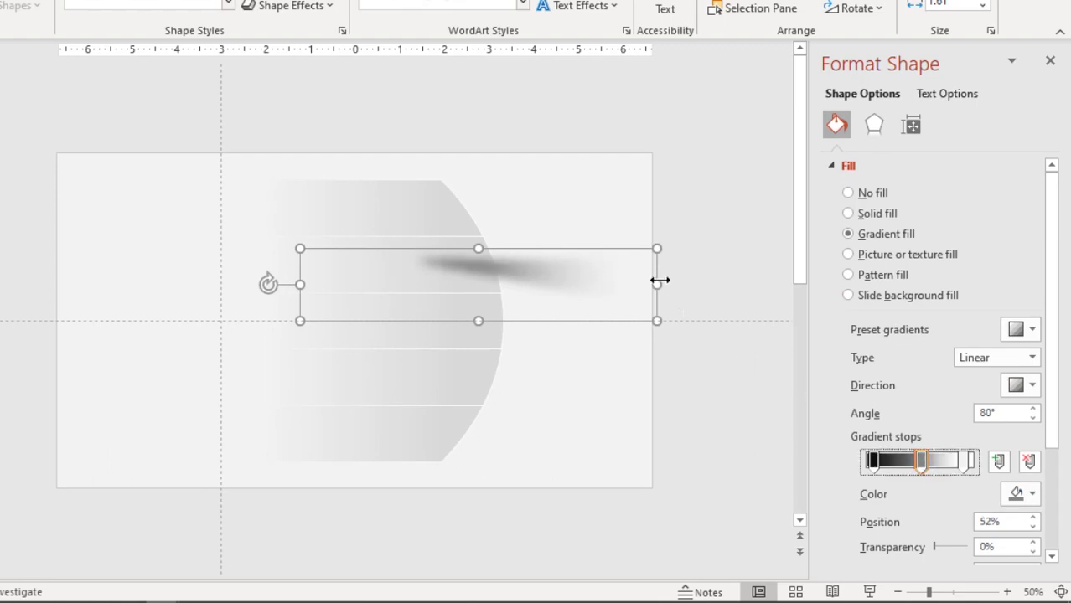
left_click_drag(659, 281, 679, 283)
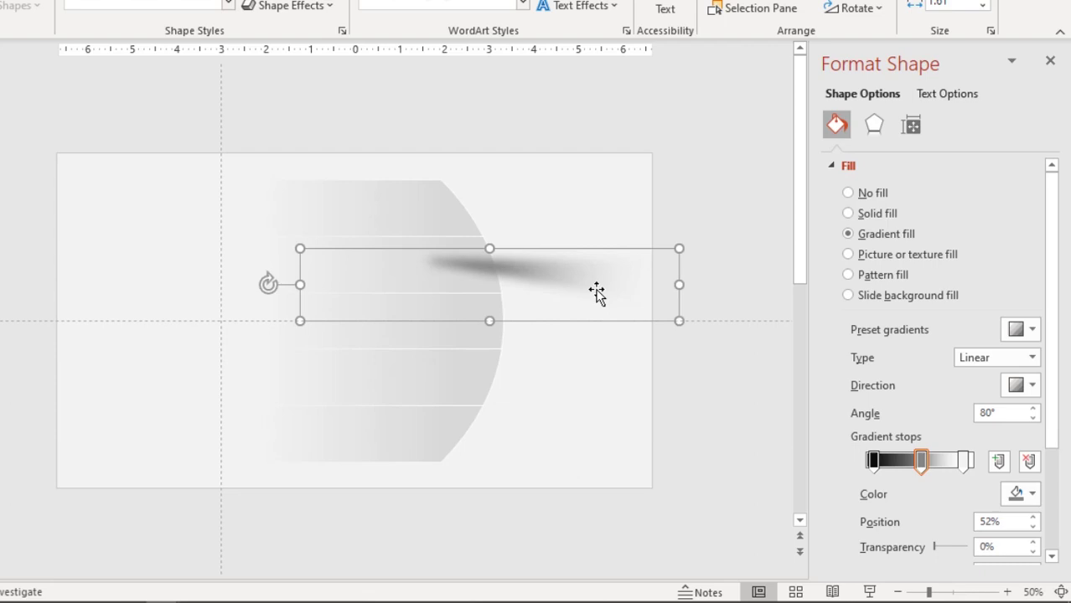
left_click_drag(571, 277, 431, 250)
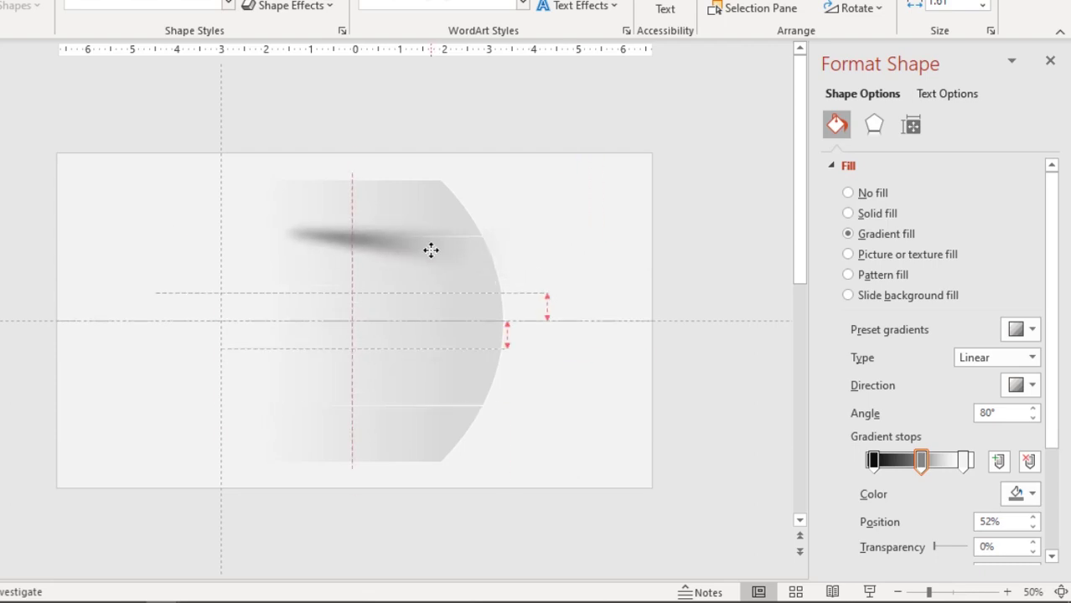
left_click_drag(539, 253, 617, 262)
left_click_drag(519, 246, 481, 246)
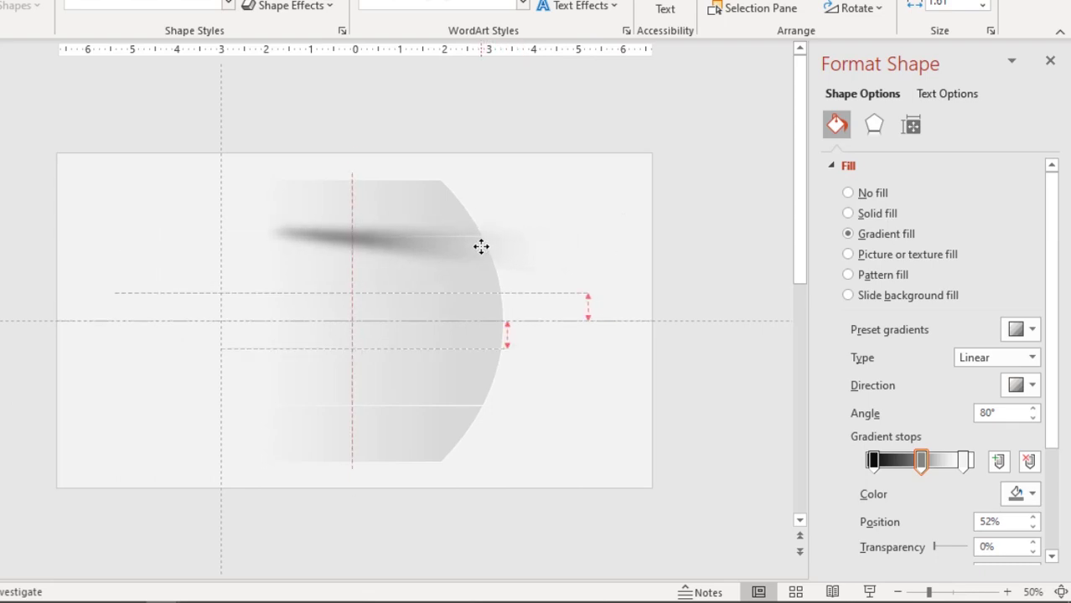
Step: Bring the top grey band to the front so it sits over the shadow
left_click(406, 190)
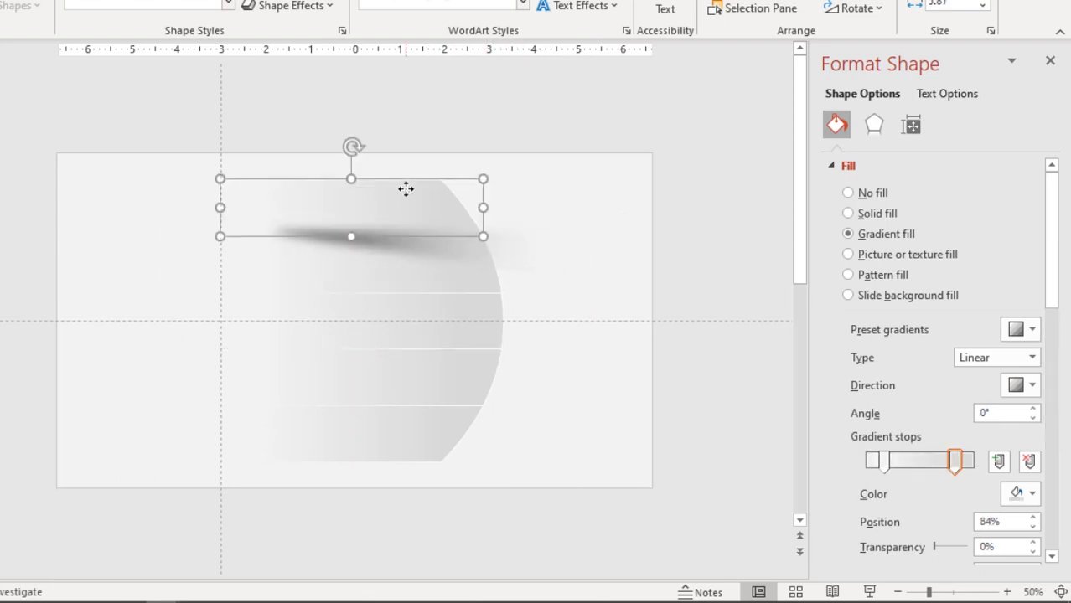
right_click(405, 189)
left_click(468, 360)
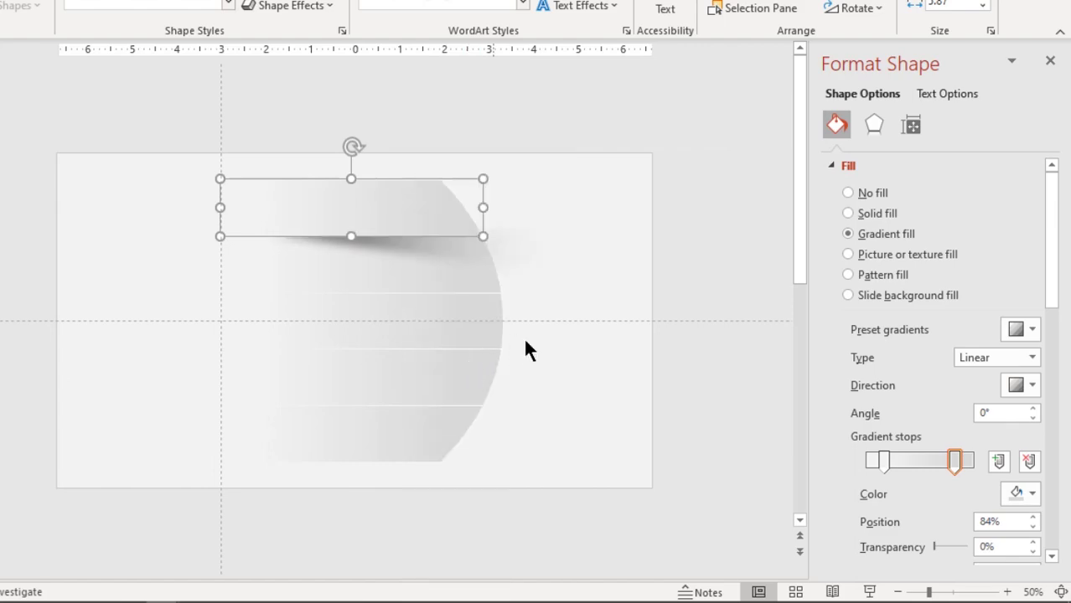
left_click(618, 291)
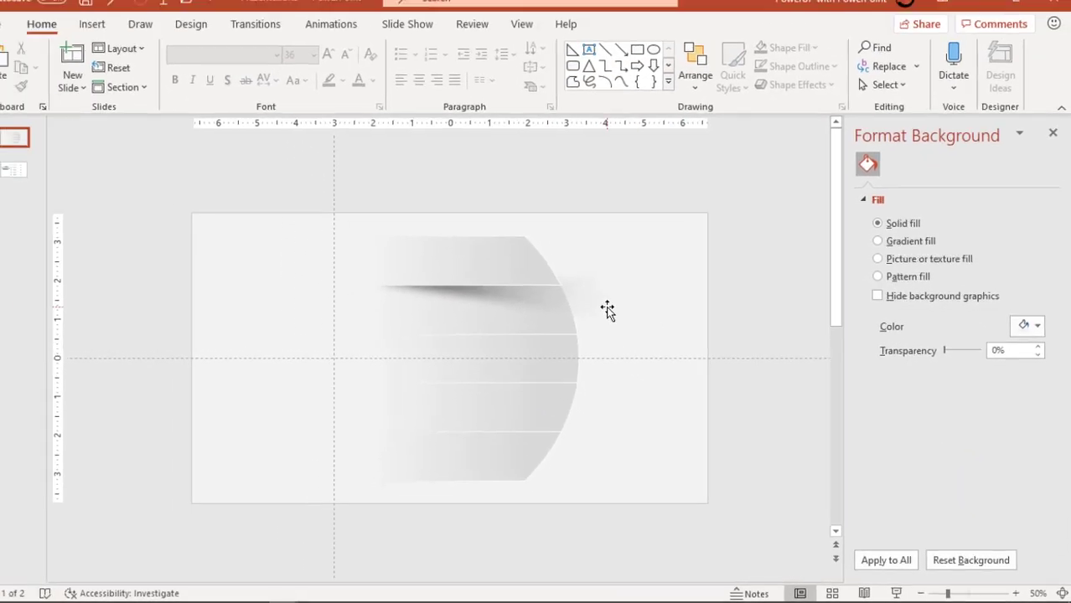
Step: Nudge the shadow's transparent end stop left and copy the shadow down to the second band edge
left_click(602, 310)
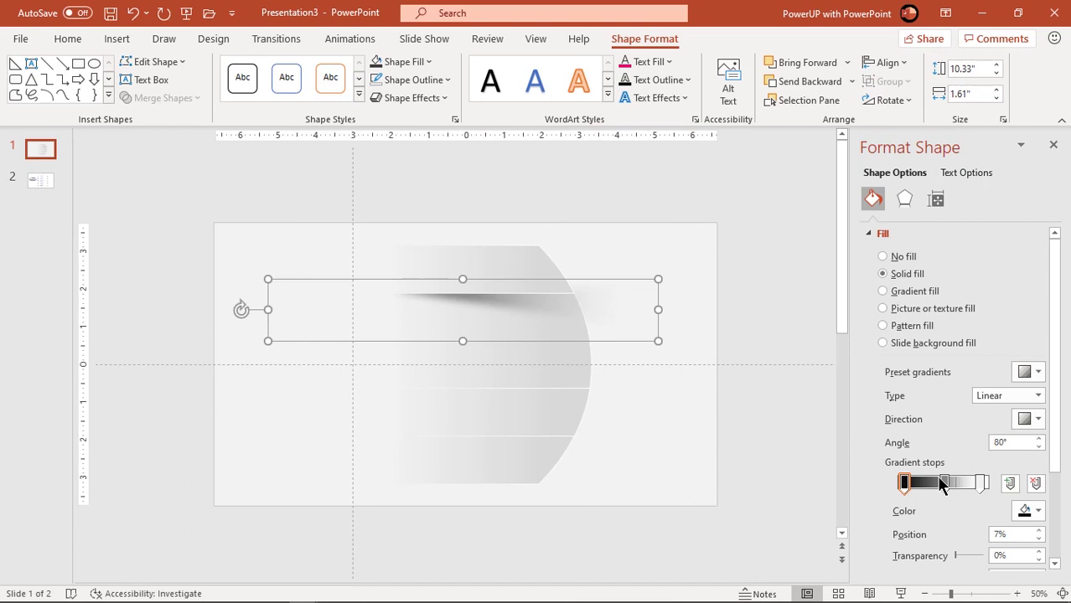
left_click_drag(978, 488, 913, 490)
left_click(977, 484)
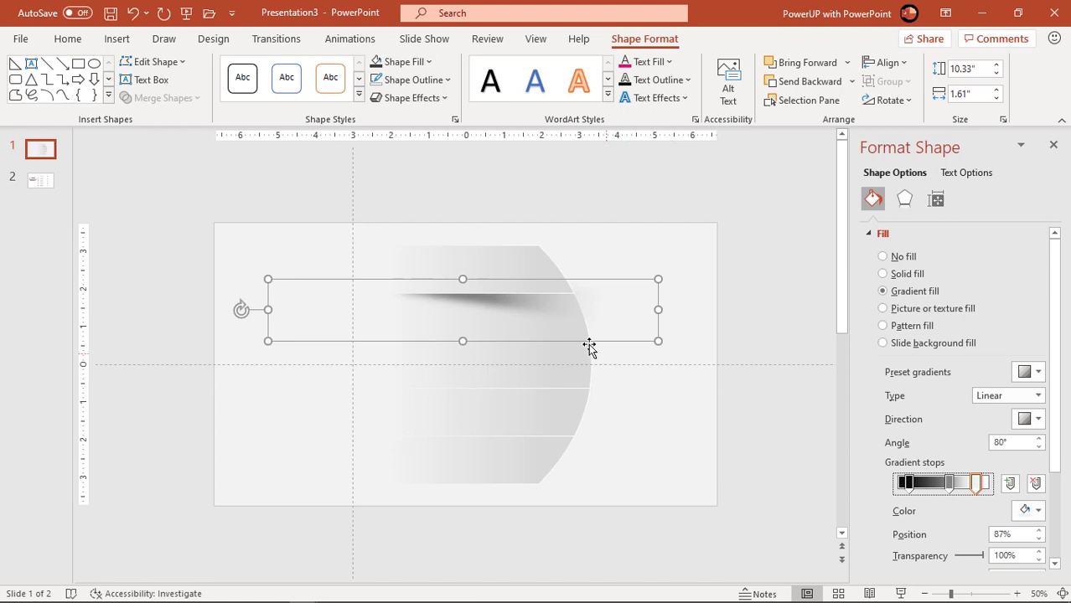
left_click(521, 304)
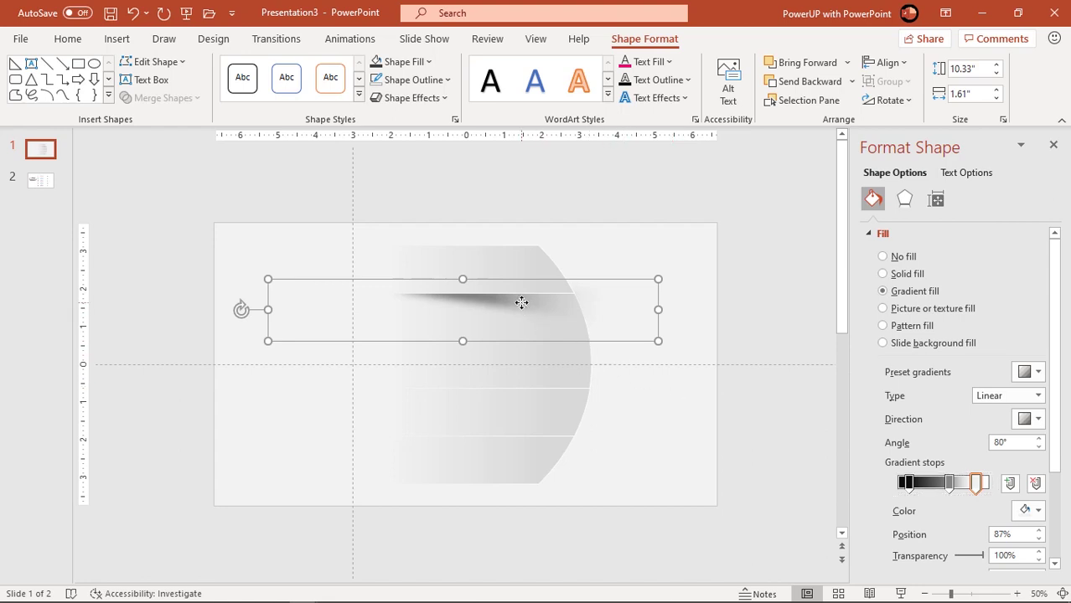
left_click_drag(521, 302, 521, 343)
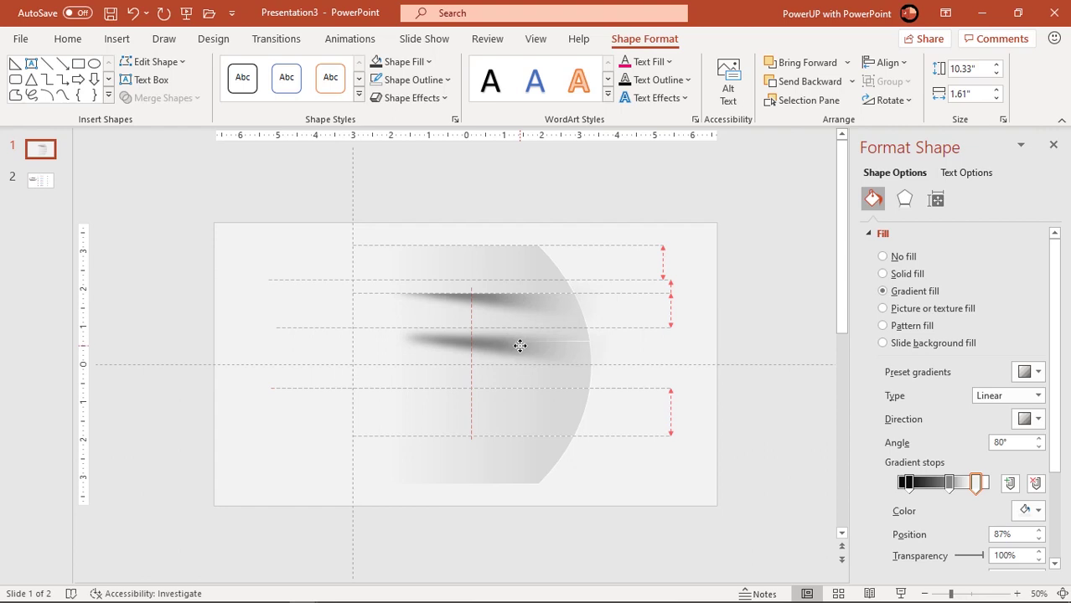
left_click_drag(519, 345, 519, 345)
Step: Bring the bands in front of the first two shadows
left_click(474, 312)
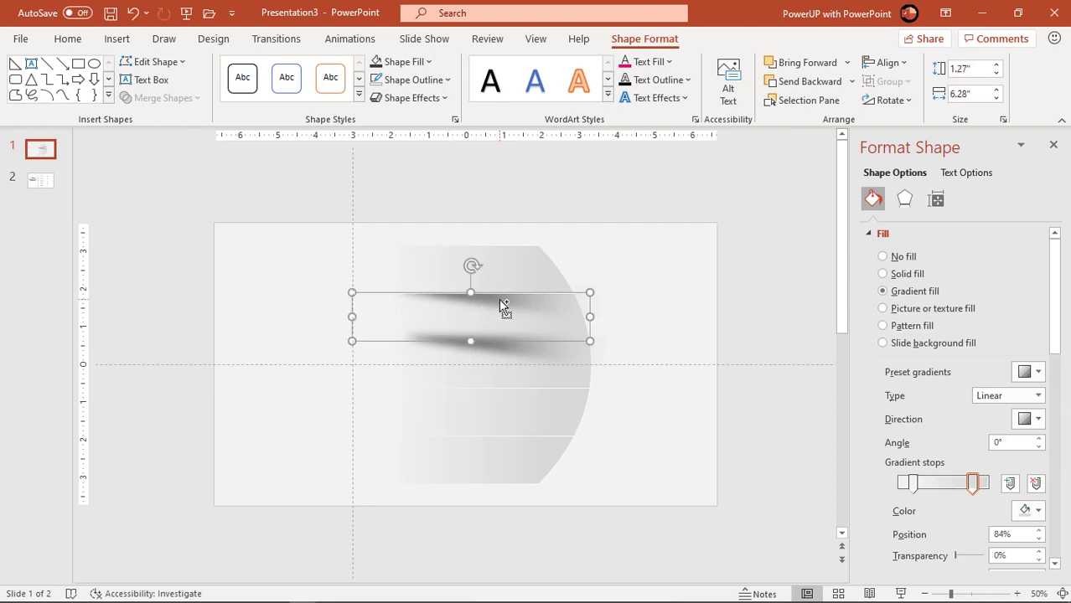
left_click(501, 302, "shift")
left_click(509, 265, "shift")
right_click(509, 259)
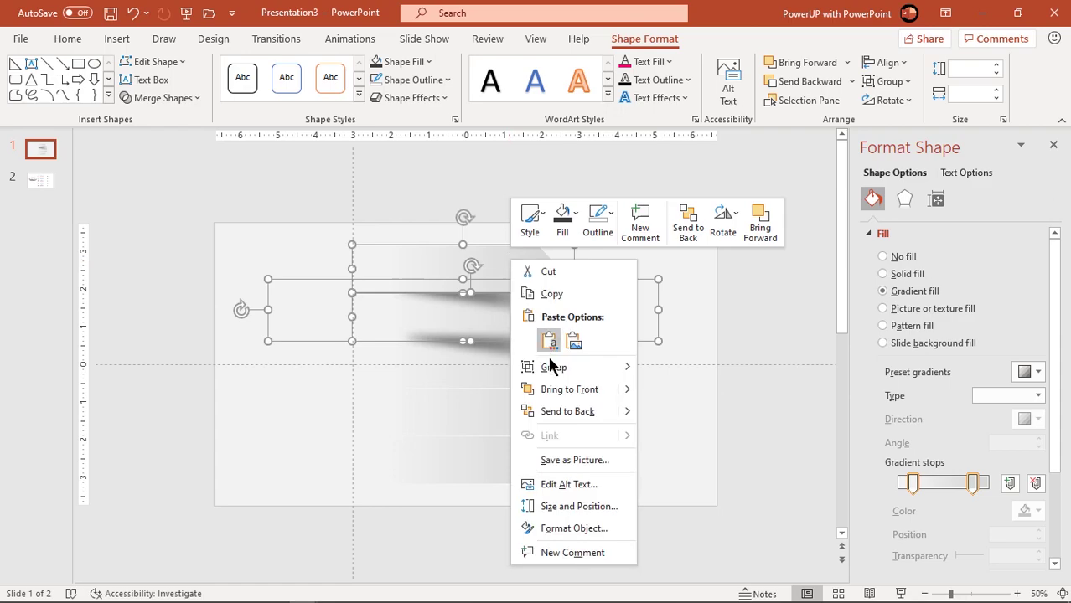
left_click(569, 389)
left_click(617, 369)
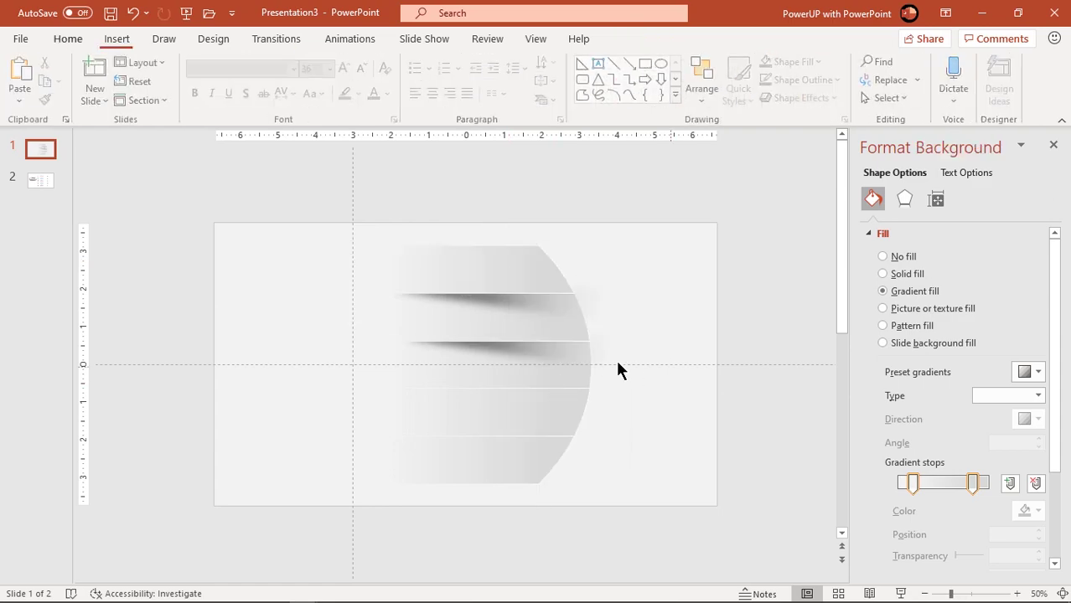
Step: Copy a shadow to the third band edge and bring the bands in front of it
left_click(518, 346)
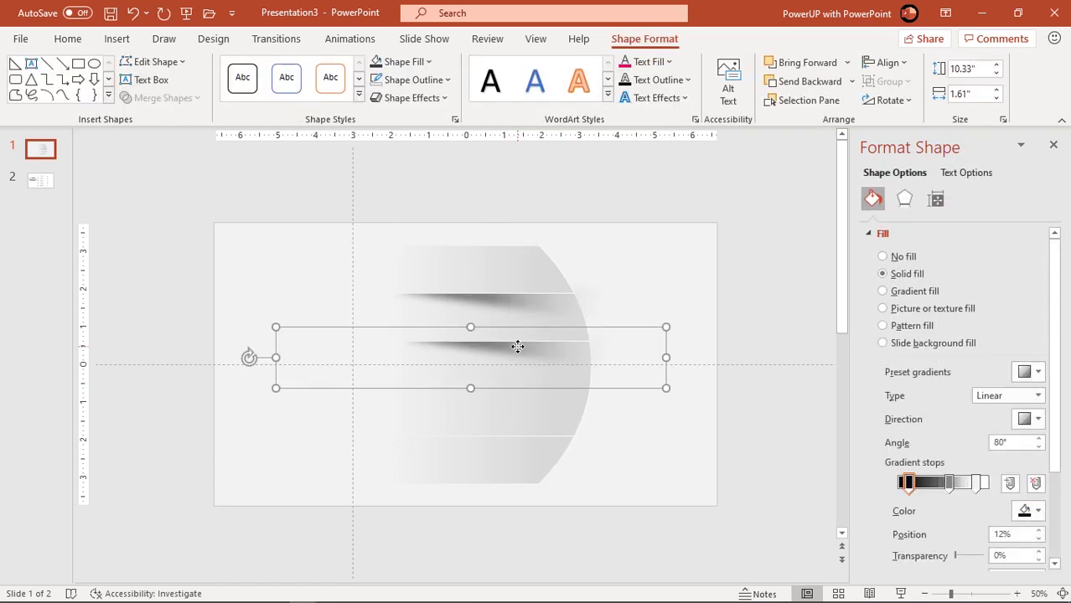
left_click_drag(509, 348, 501, 392)
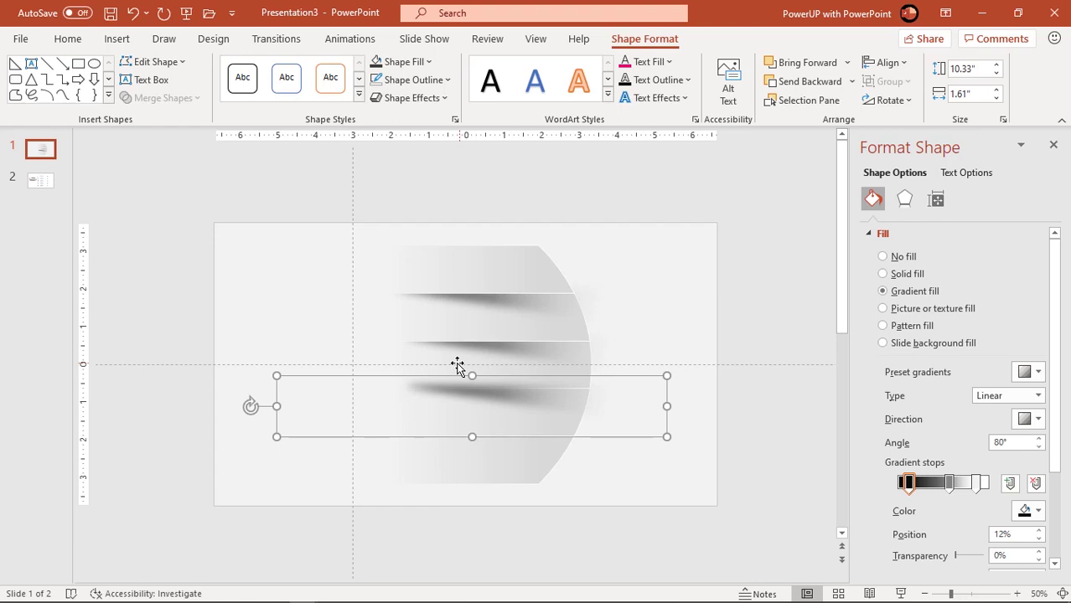
left_click(467, 361)
left_click(516, 355, "shift")
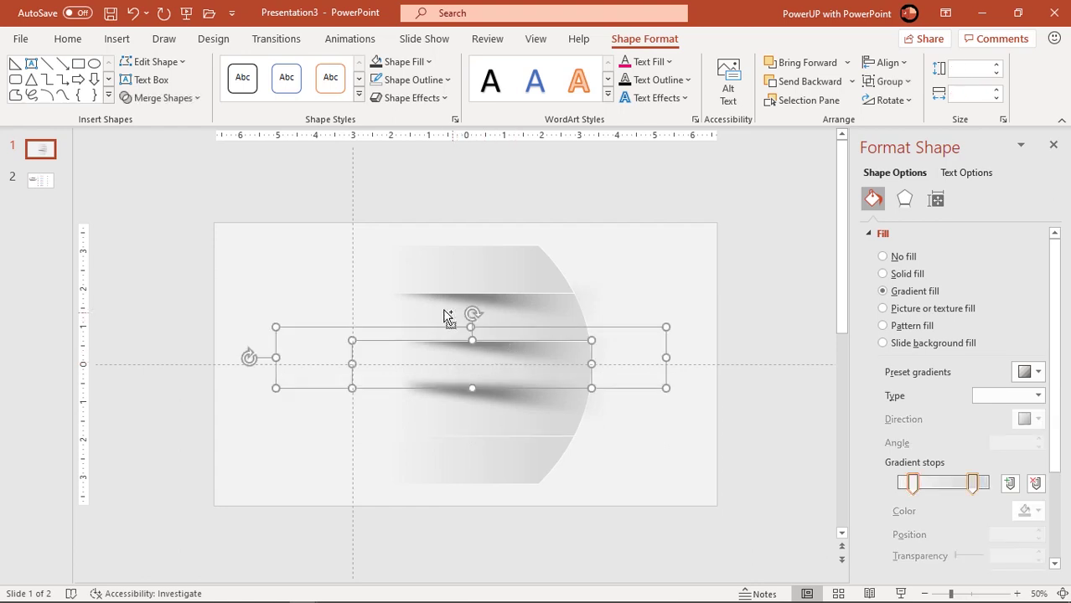
left_click(492, 311, "shift")
left_click(501, 306, "shift")
left_click(510, 261, "shift")
right_click(509, 259)
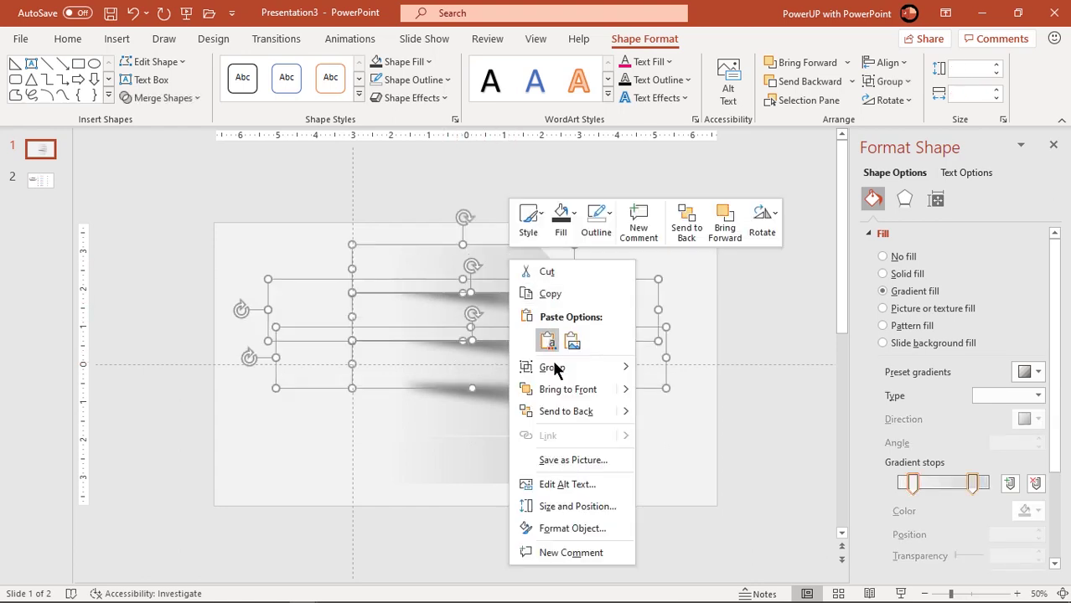
left_click(566, 389)
left_click(620, 437)
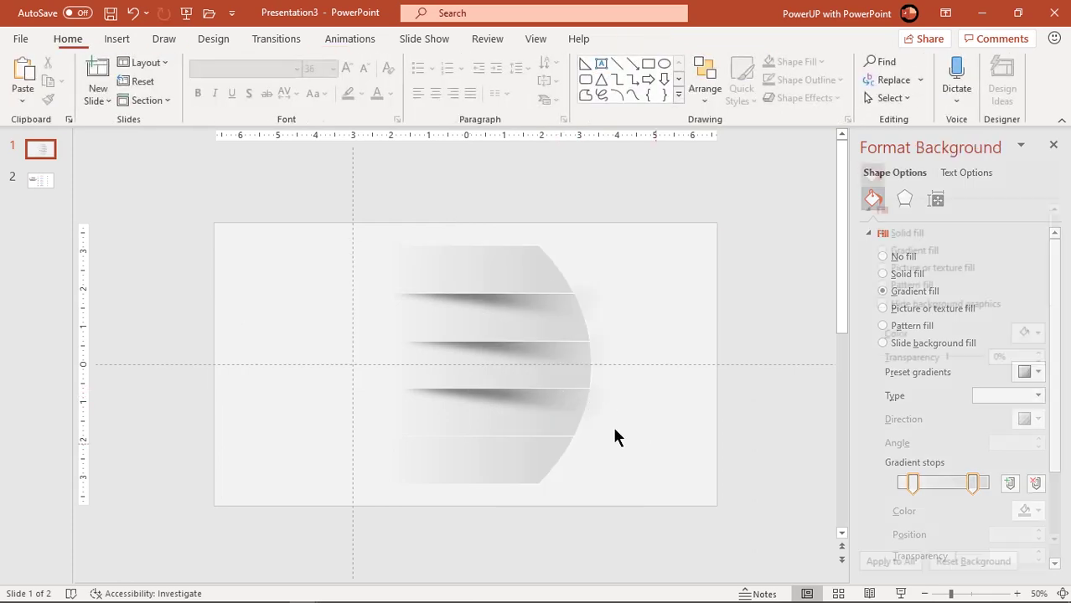
Step: Copy a shadow to the fourth band edge, then bring all the shadows to the front
left_click(538, 399)
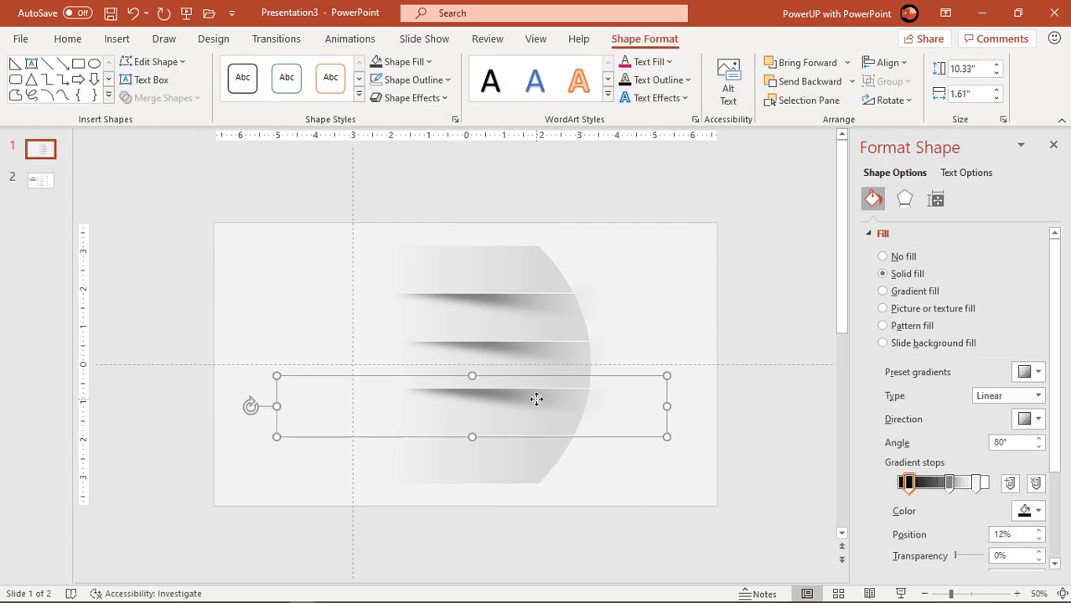
left_click_drag(536, 399, 511, 438)
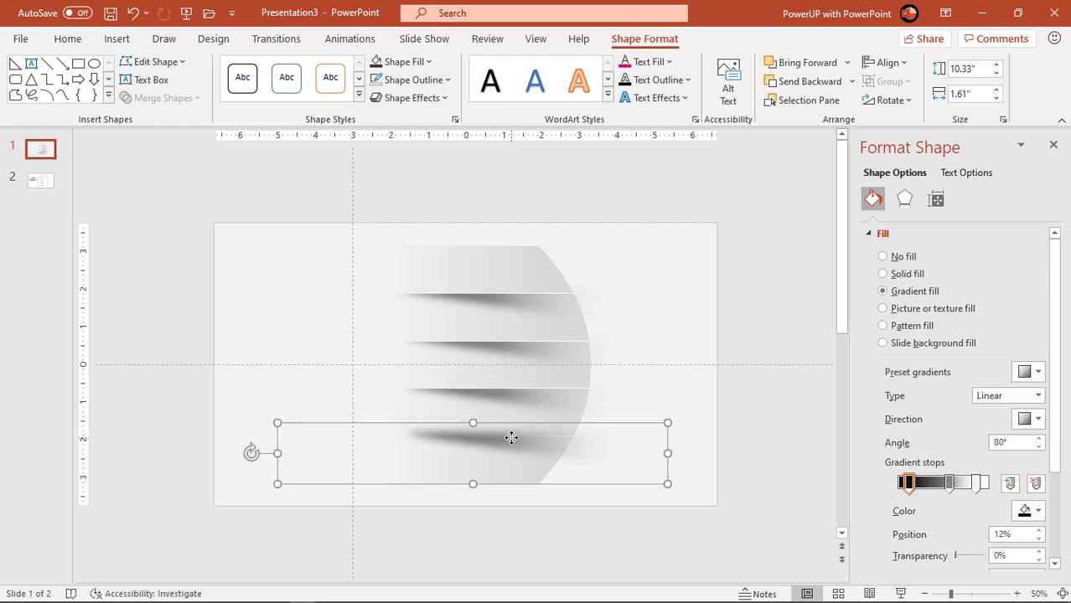
left_click(459, 410)
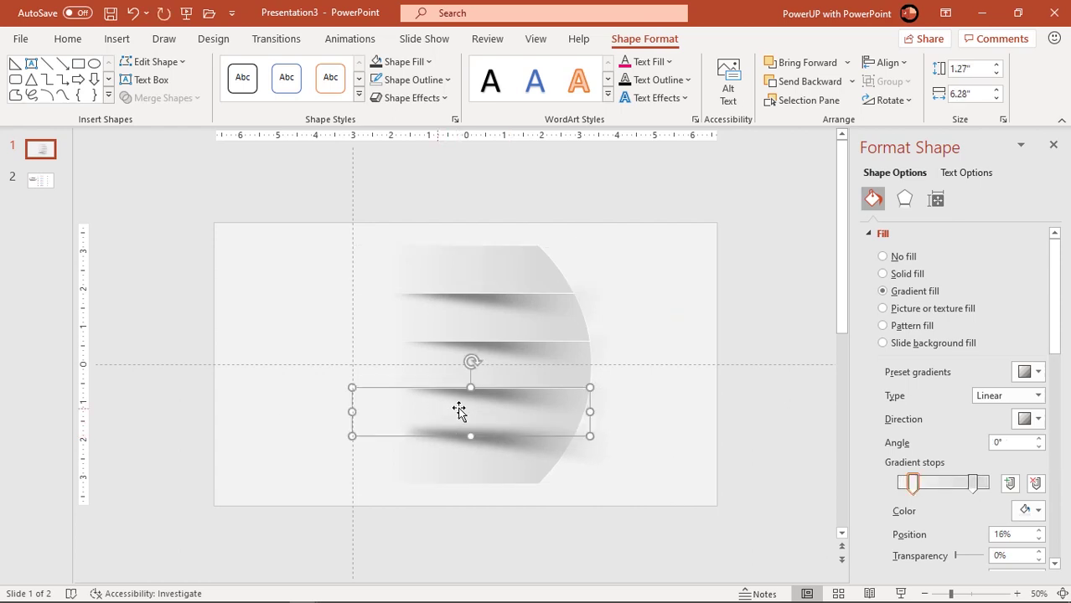
left_click(500, 396, "shift")
left_click(429, 366, "shift")
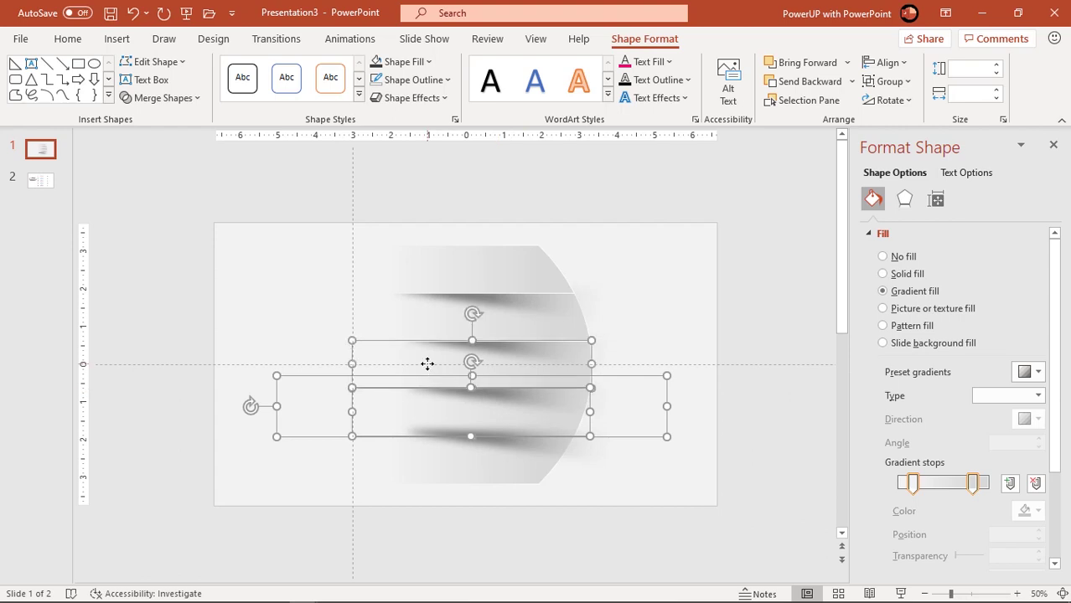
left_click(513, 353, "shift")
left_click(456, 321, "shift")
left_click(457, 283, "shift")
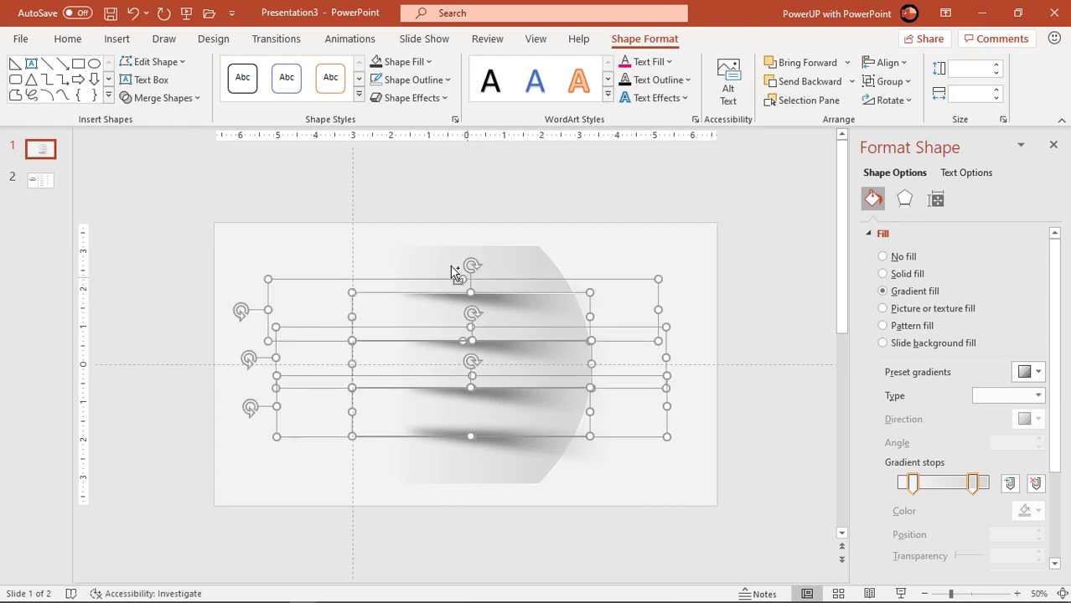
left_click(440, 260, "shift")
right_click(440, 260)
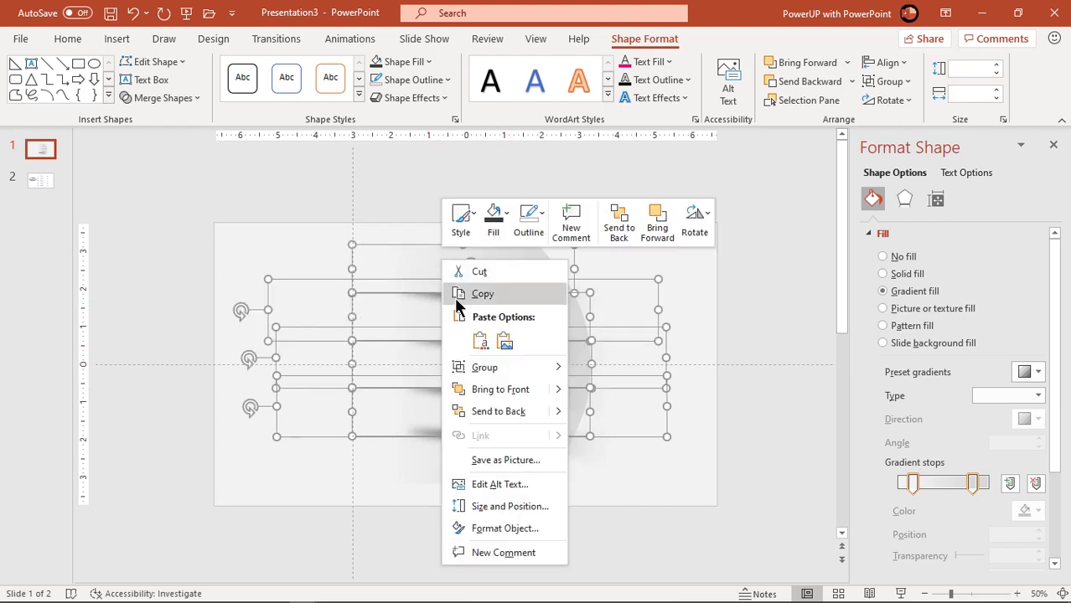
left_click(495, 388)
Step: Duplicate the bottom shadow, narrow it, place it under the bottom stripe, and send it to back
left_click(637, 475)
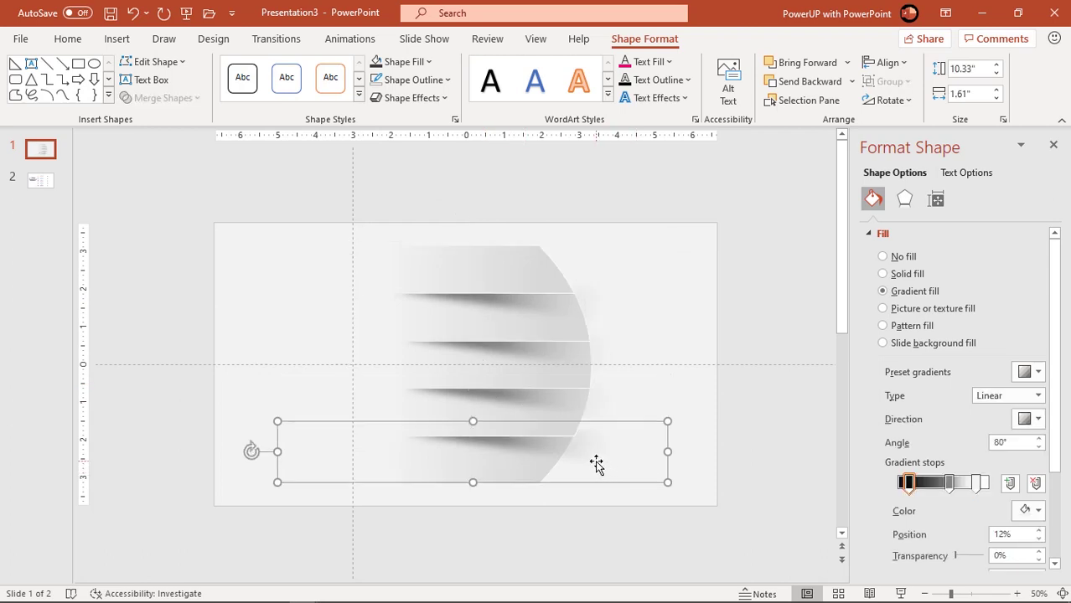
left_click_drag(595, 465, 533, 486)
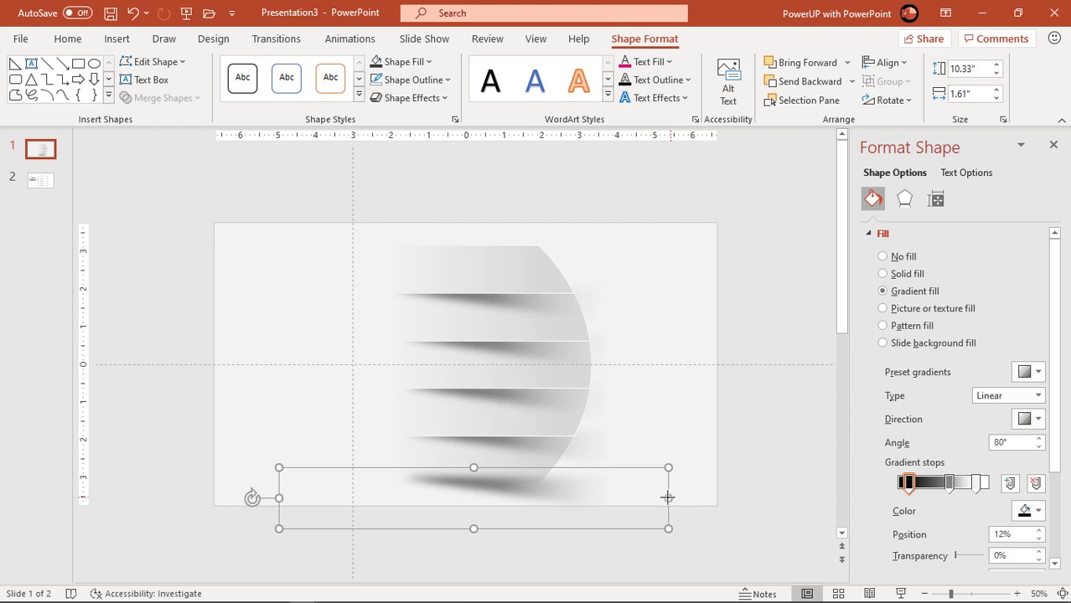
left_click_drag(667, 498, 599, 485)
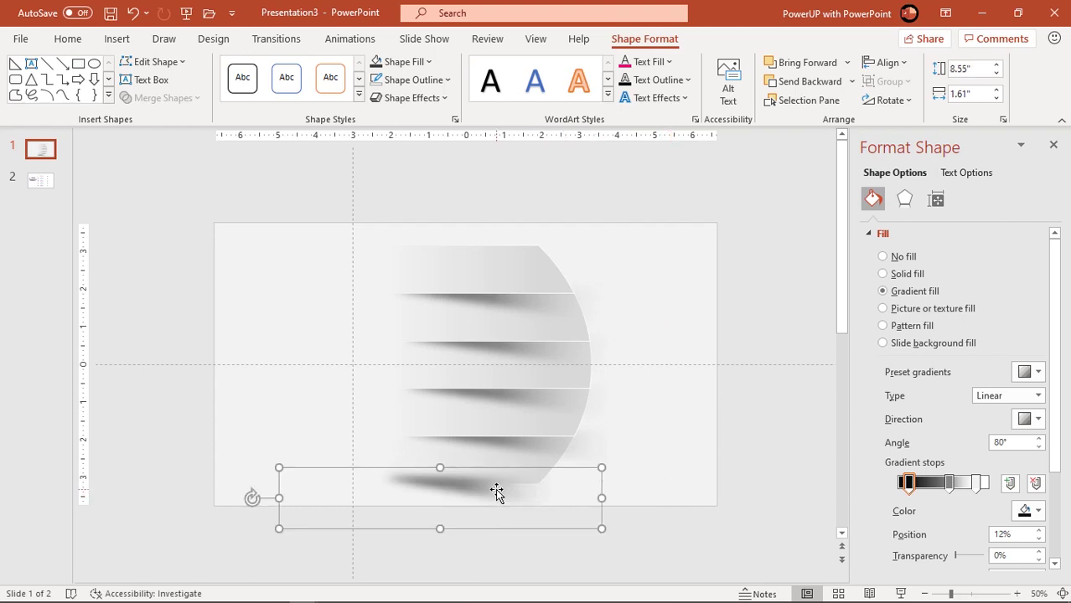
left_click_drag(495, 493, 513, 487)
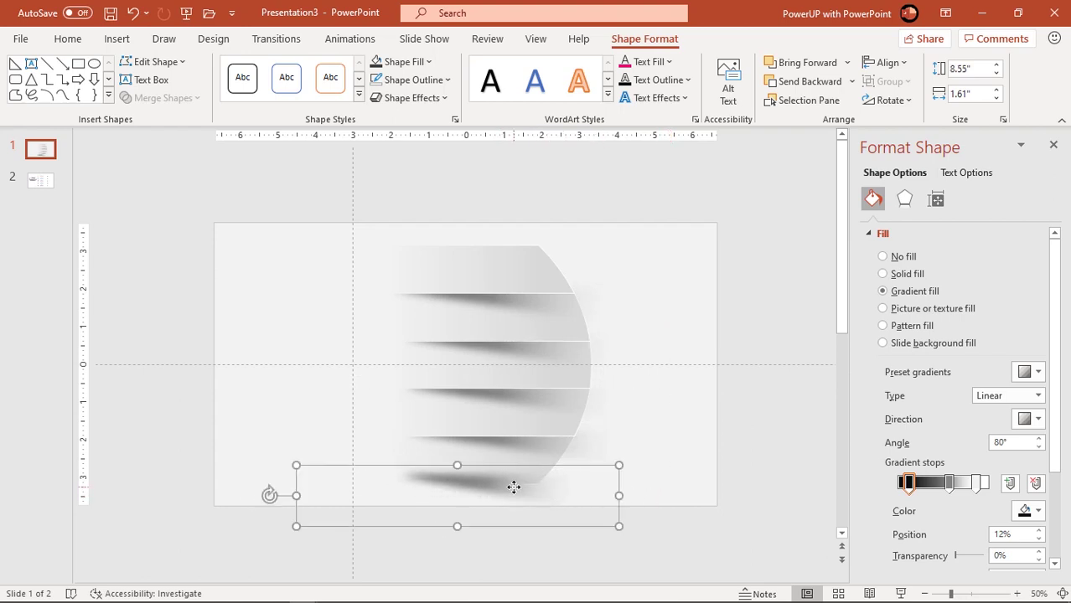
right_click(514, 490)
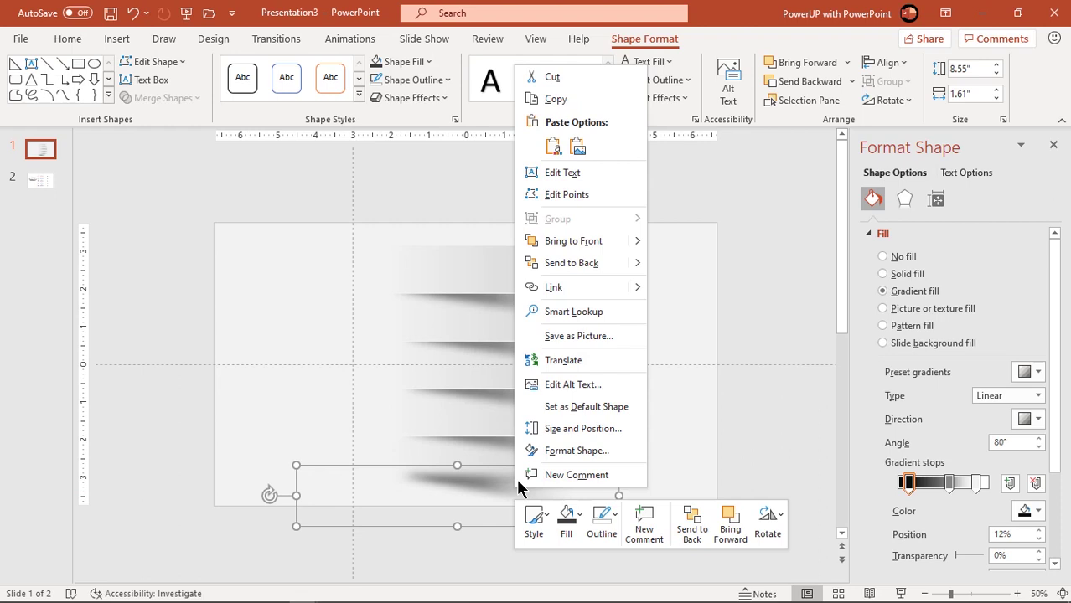
left_click(565, 264)
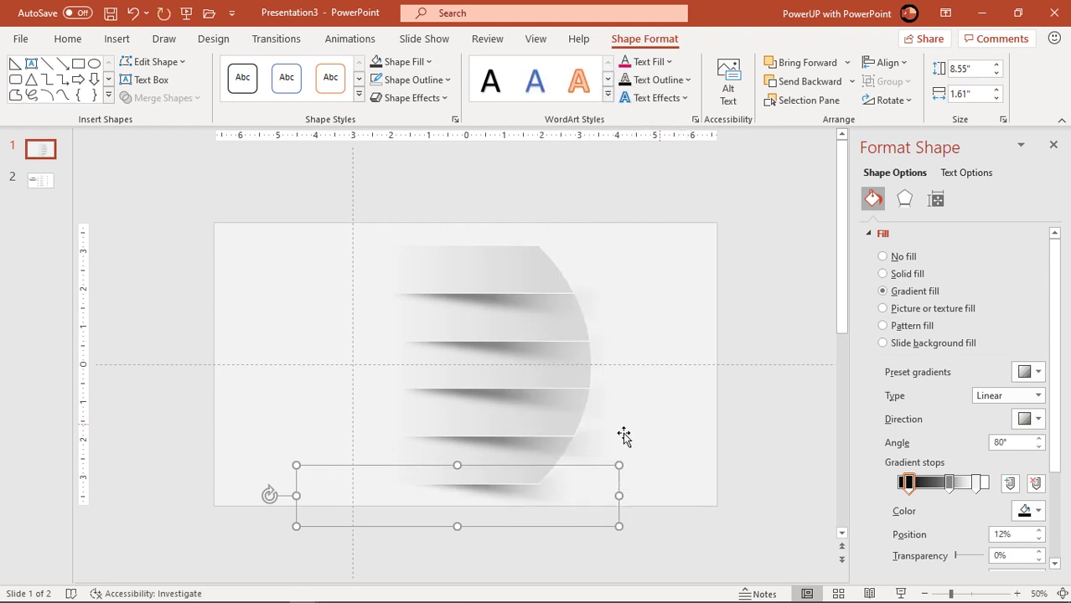
Step: Shorten the fourth stripe shadow's fade by shifting its transparent stop slightly left
left_click(591, 445)
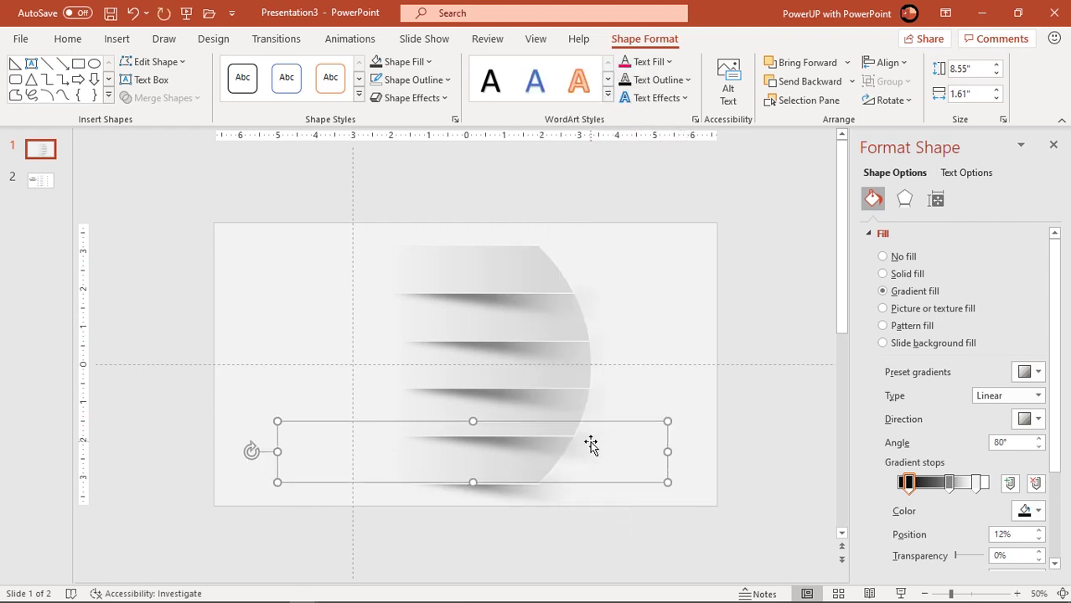
left_click(978, 486)
left_click_drag(977, 487, 977, 490)
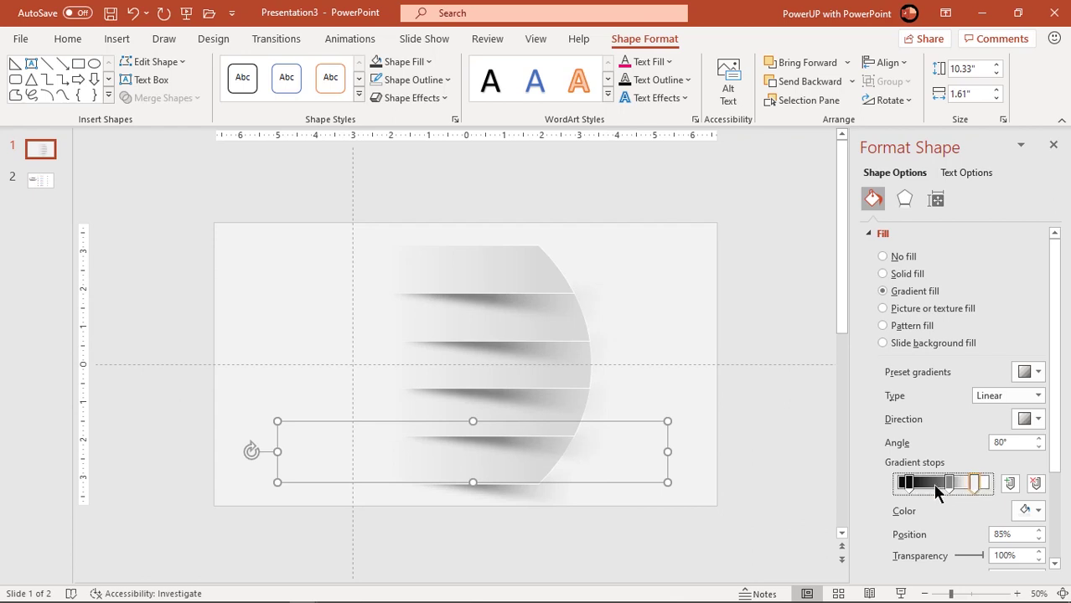
left_click(741, 425)
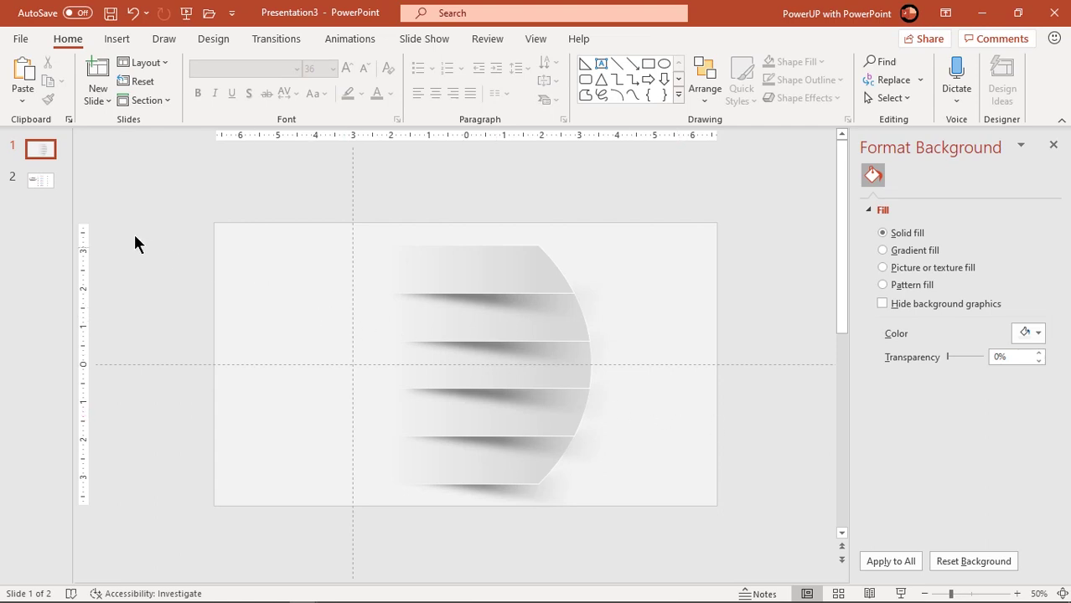
Step: Copy the A–E letters and text boxes from slide 2 onto slide 1
left_click(51, 184)
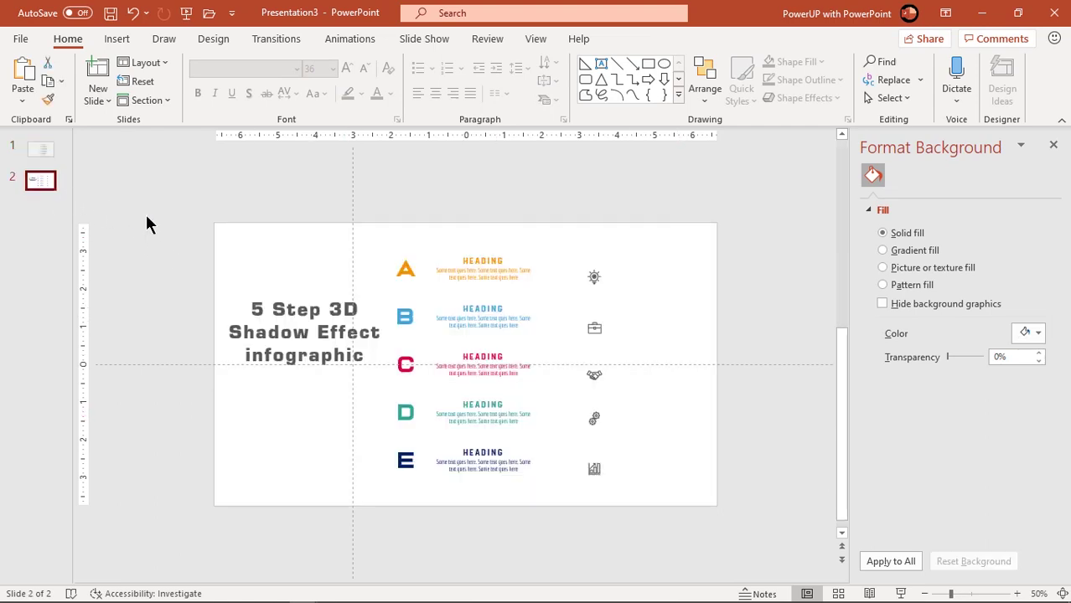
left_click(466, 262)
left_click(404, 269, "shift")
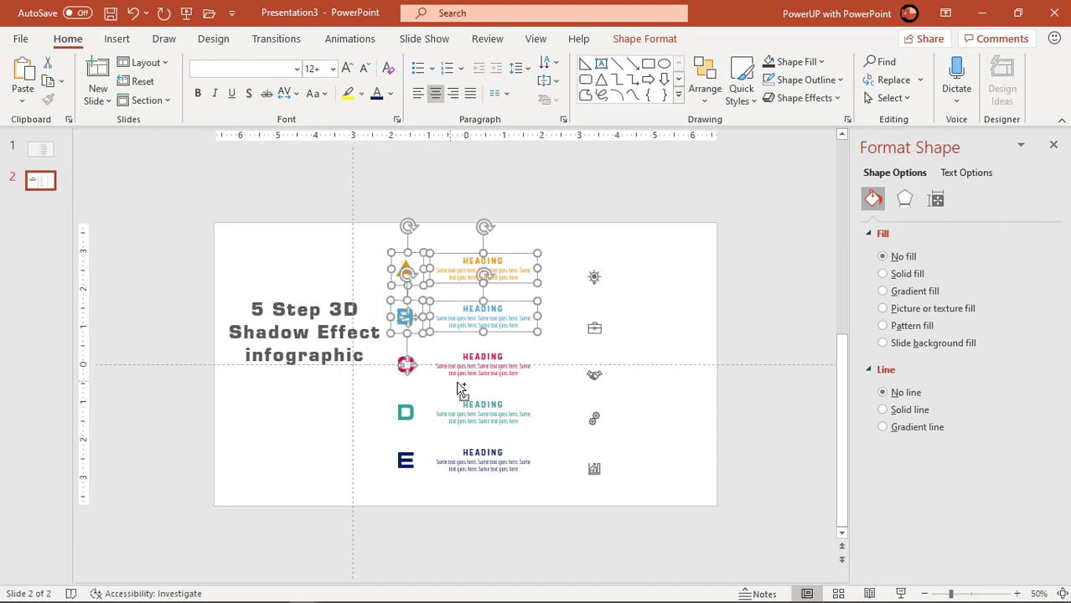
scroll(459, 388, "up", 2)
left_click(490, 368, "shift")
left_click(378, 362, "shift")
left_click(490, 436, "shift")
left_click(379, 433, "shift")
left_click(379, 502, "shift")
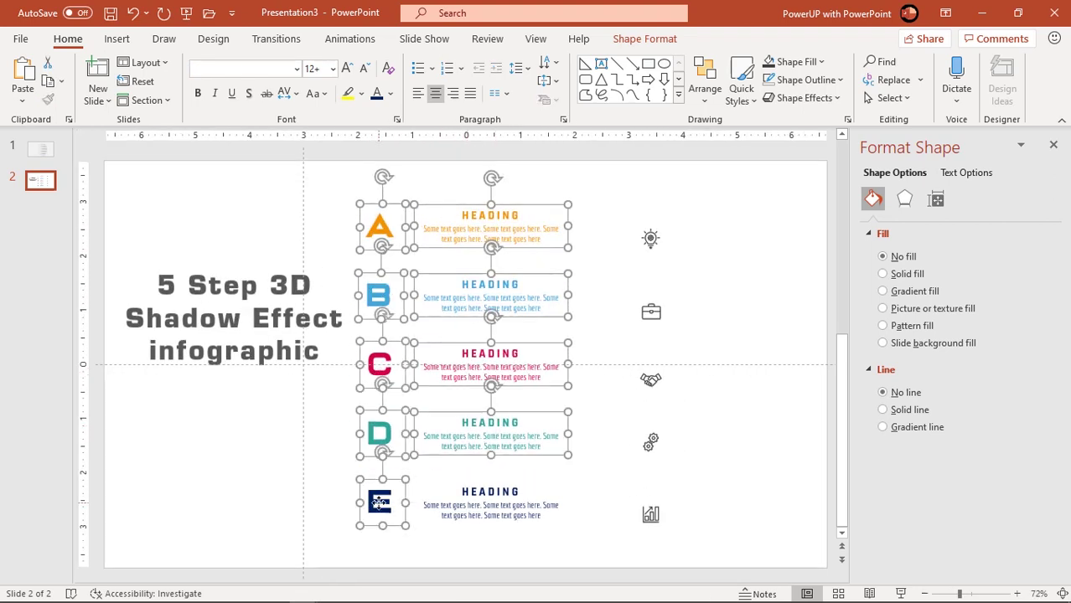
left_click(484, 513, "shift")
left_click(42, 151)
key("ctrl+v")
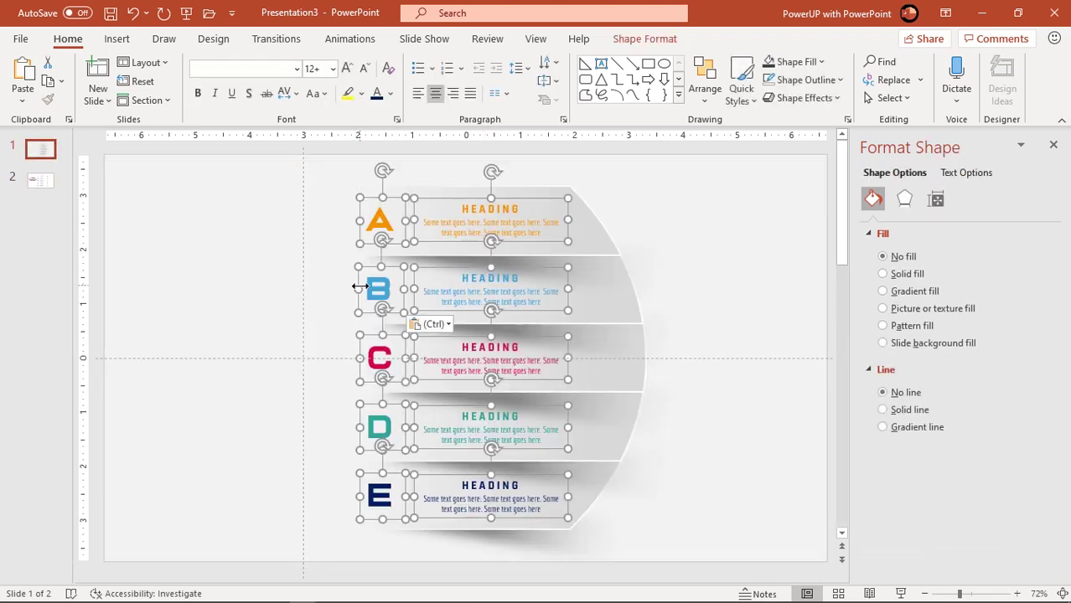
Step: Copy the icon column from slide 2 onto slide 1's right side
left_click(42, 181)
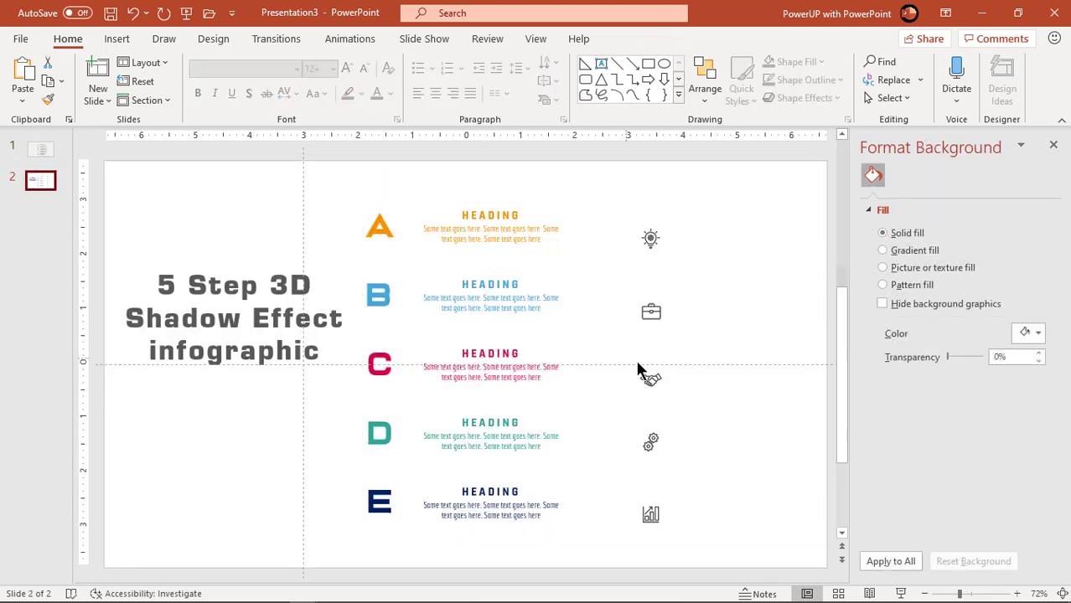
left_click_drag(711, 543, 593, 221)
key("ctrl+c")
left_click(41, 148)
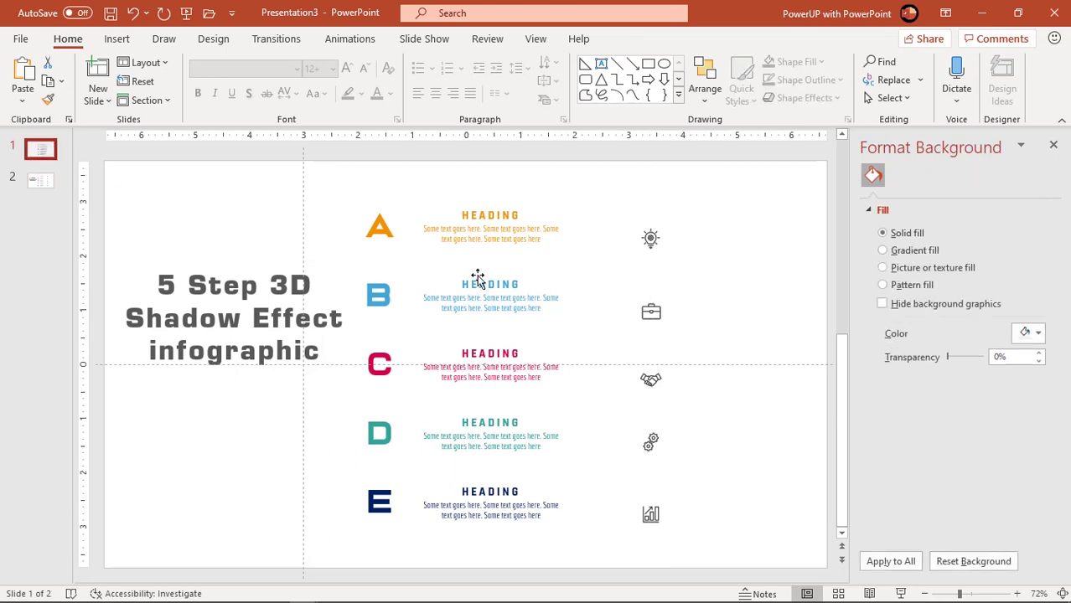
key("ctrl+v")
mouse_move(673, 224)
left_mouse_down()
mouse_move(722, 208)
mouse_move(607, 235)
left_mouse_up()
left_click(695, 210)
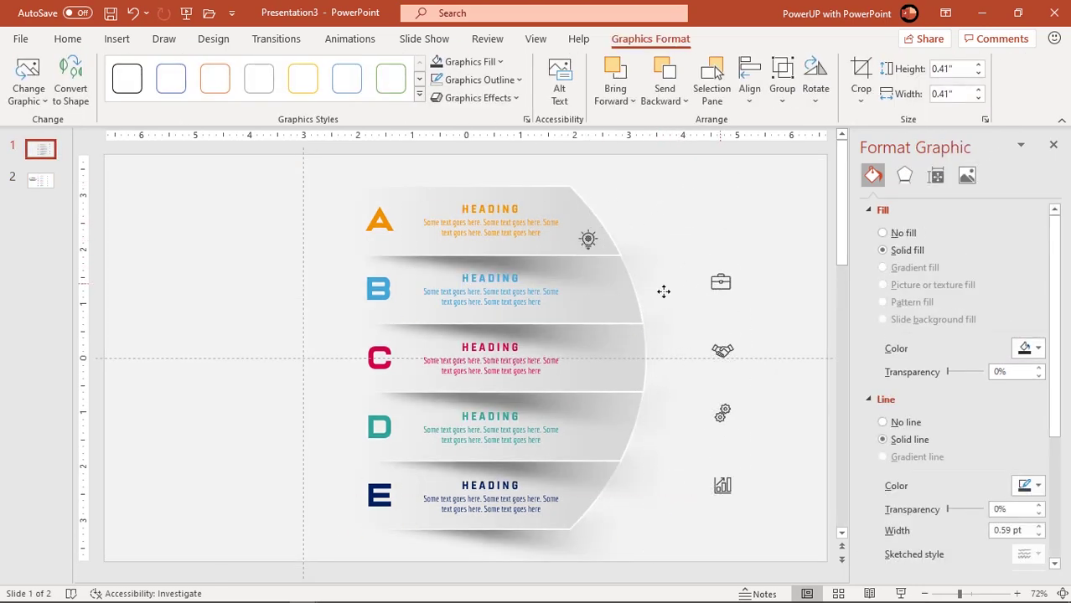
Step: Place the lightbulb, briefcase, handshake and gears icons at the ends of bands A–D
left_click_drag(722, 283, 621, 310)
left_click_drag(722, 350, 624, 379)
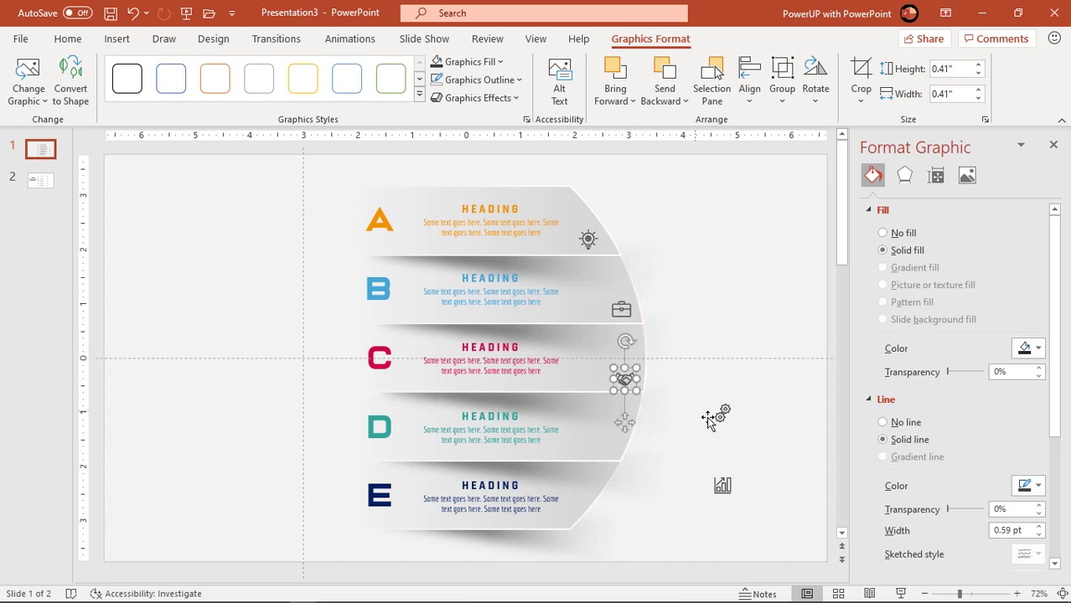
left_click_drag(722, 414, 605, 448)
left_click_drag(722, 485, 566, 511)
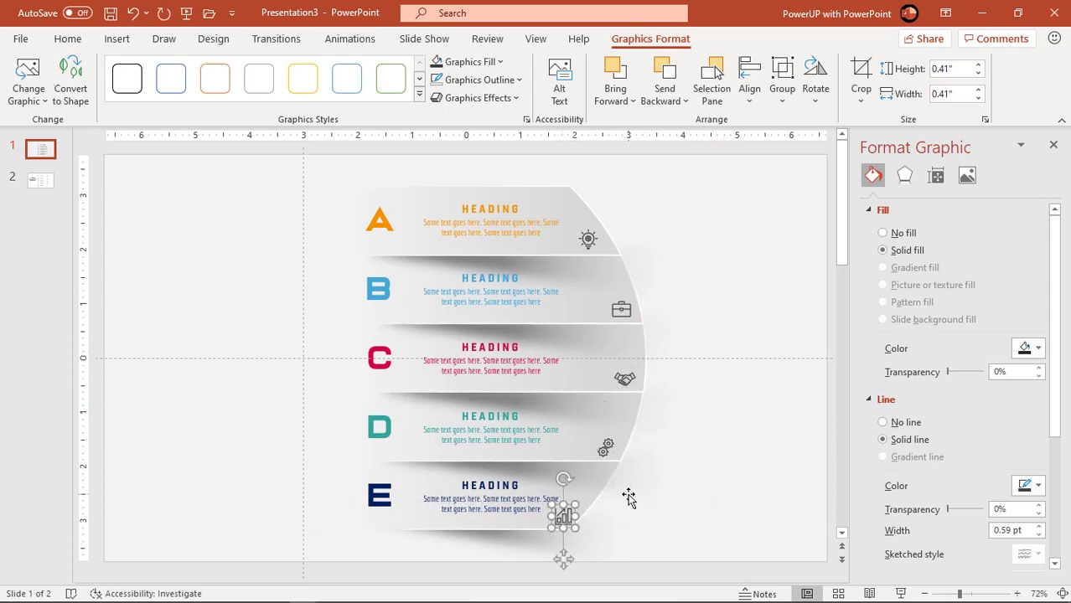
scroll(630, 495, "down", 1, "ctrl")
Step: Paste the slide 2 title onto slide 1, widen it, and place it at the top right
left_click(50, 183)
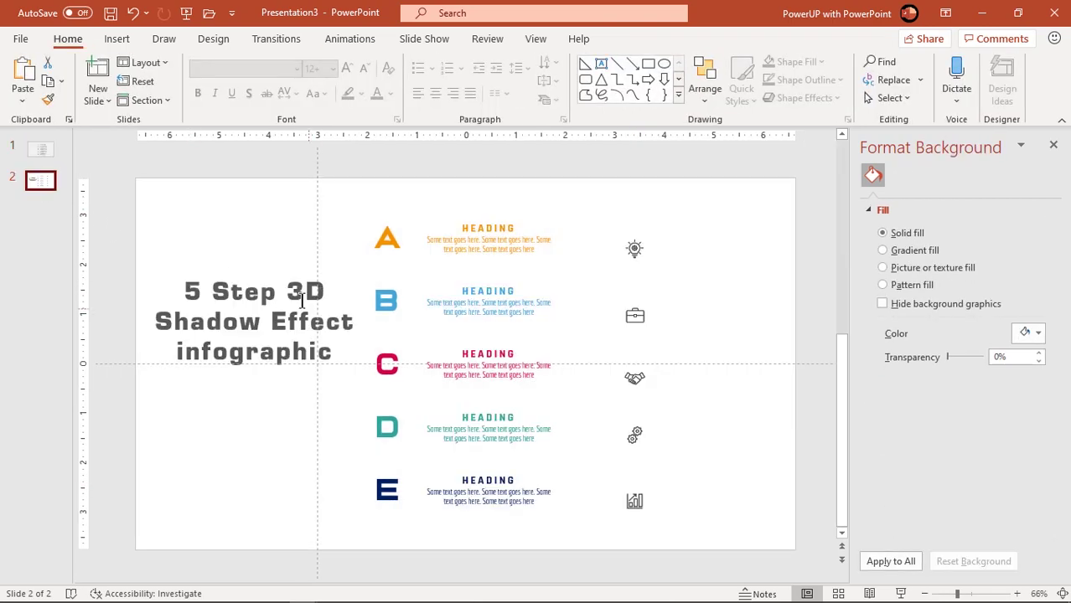
left_click(291, 277)
left_click(38, 149)
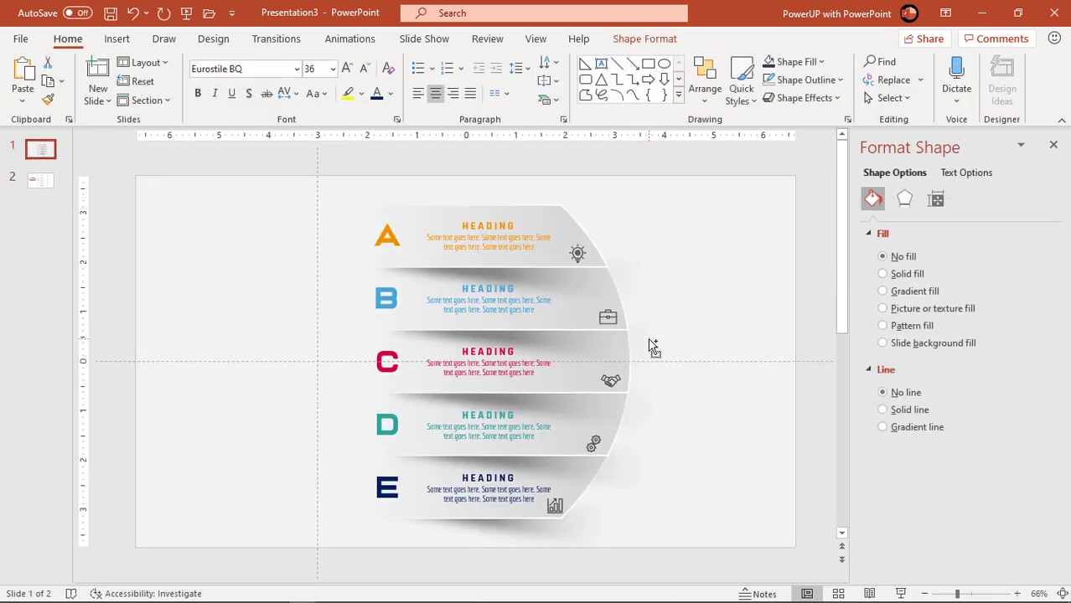
key("ctrl+v")
left_click_drag(294, 270, 290, 211)
left_click_drag(366, 258, 412, 256)
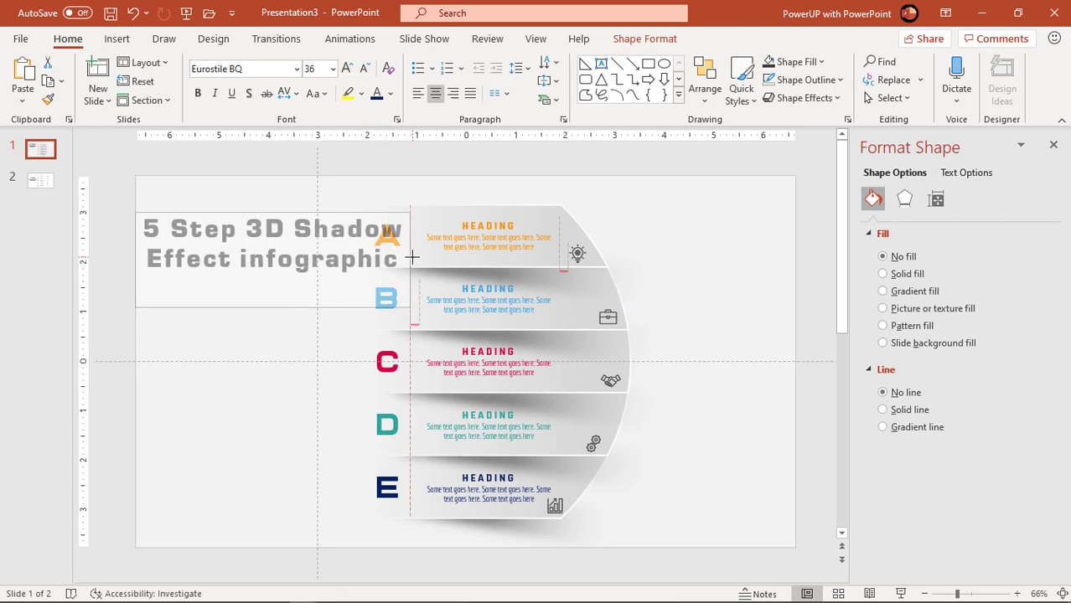
left_click_drag(313, 215, 693, 190)
Step: Narrow the title to wrap onto three lines and move it lower on the right
key("ctrl+a")
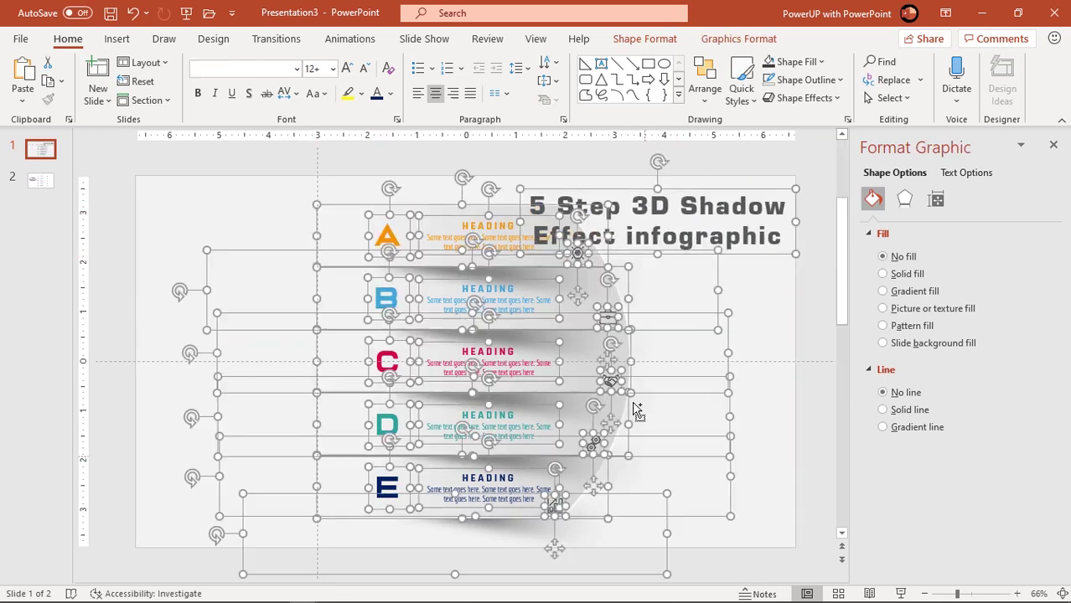
left_click(675, 358)
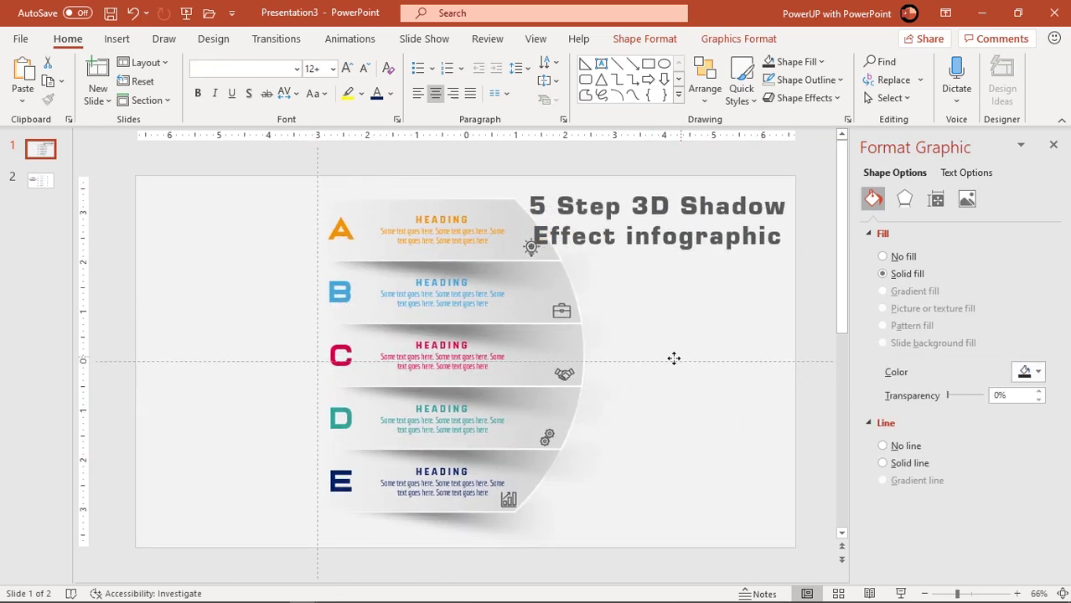
scroll(652, 372, "down", 1)
left_click(731, 245)
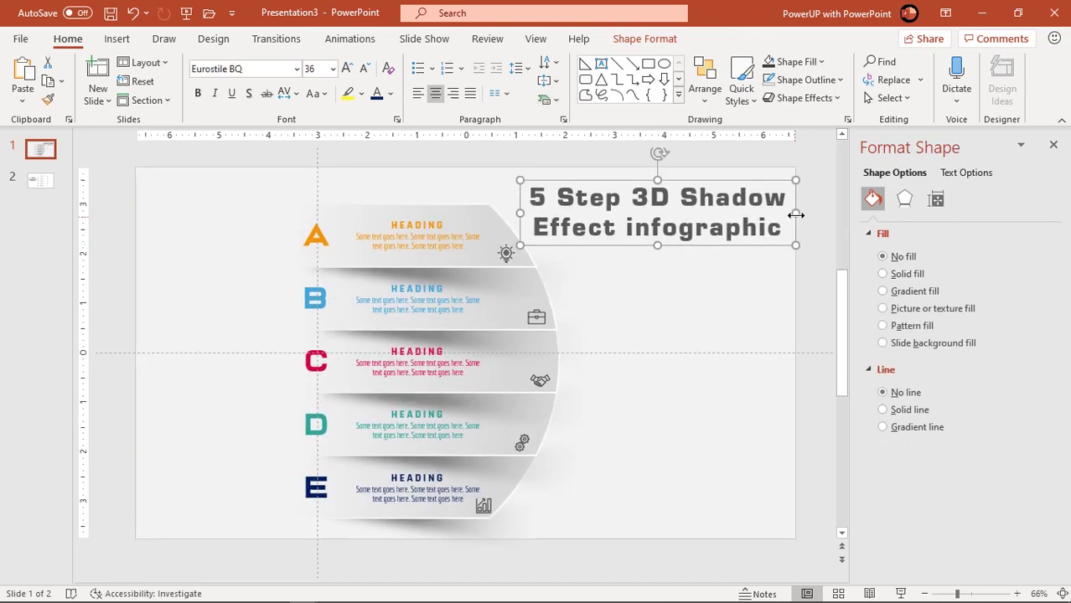
left_click_drag(794, 228, 764, 225)
left_click_drag(746, 266, 790, 308)
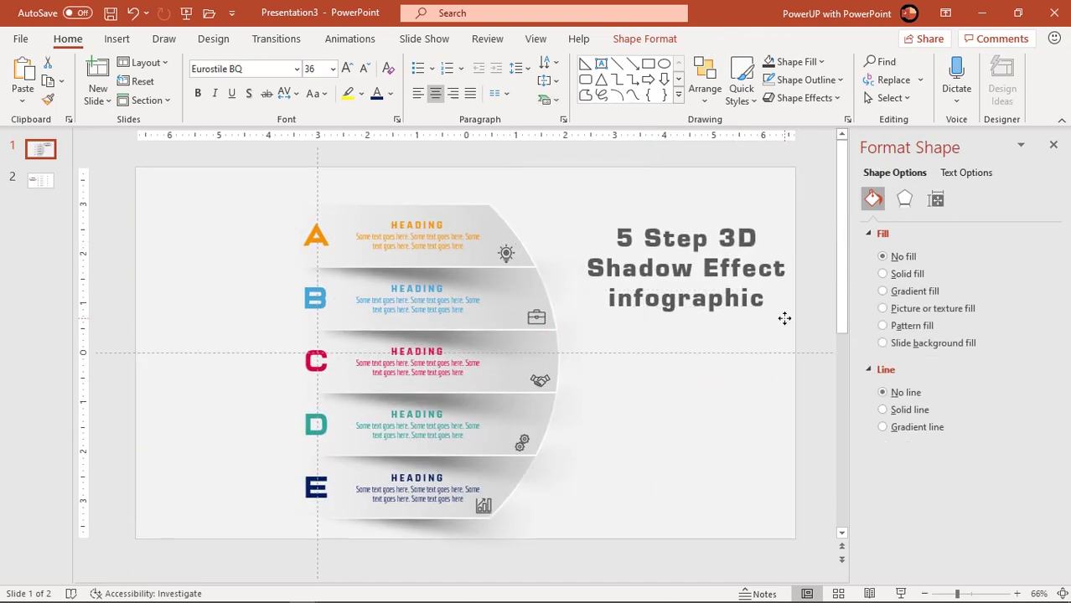